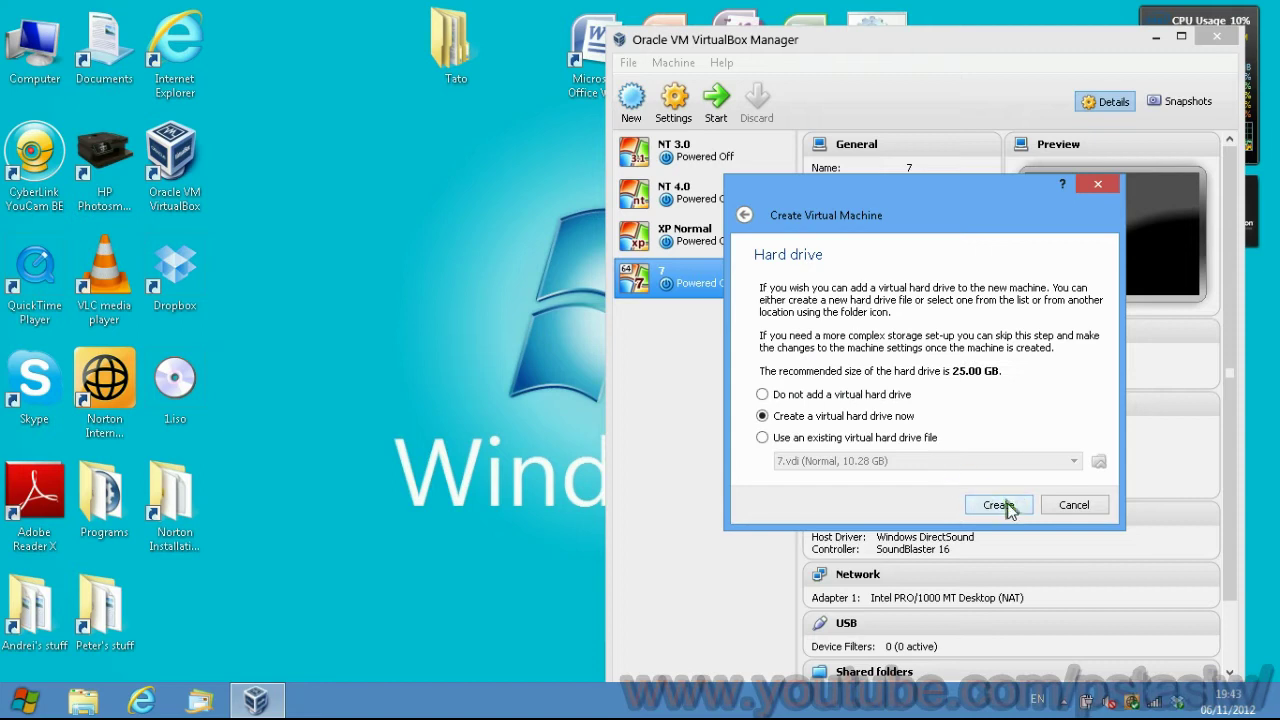
- Create a fixed-size virtual hard drive of about 15.32 GB for the new virtual machine
{"action": "left_click", "coordinate": [1038, 500]}
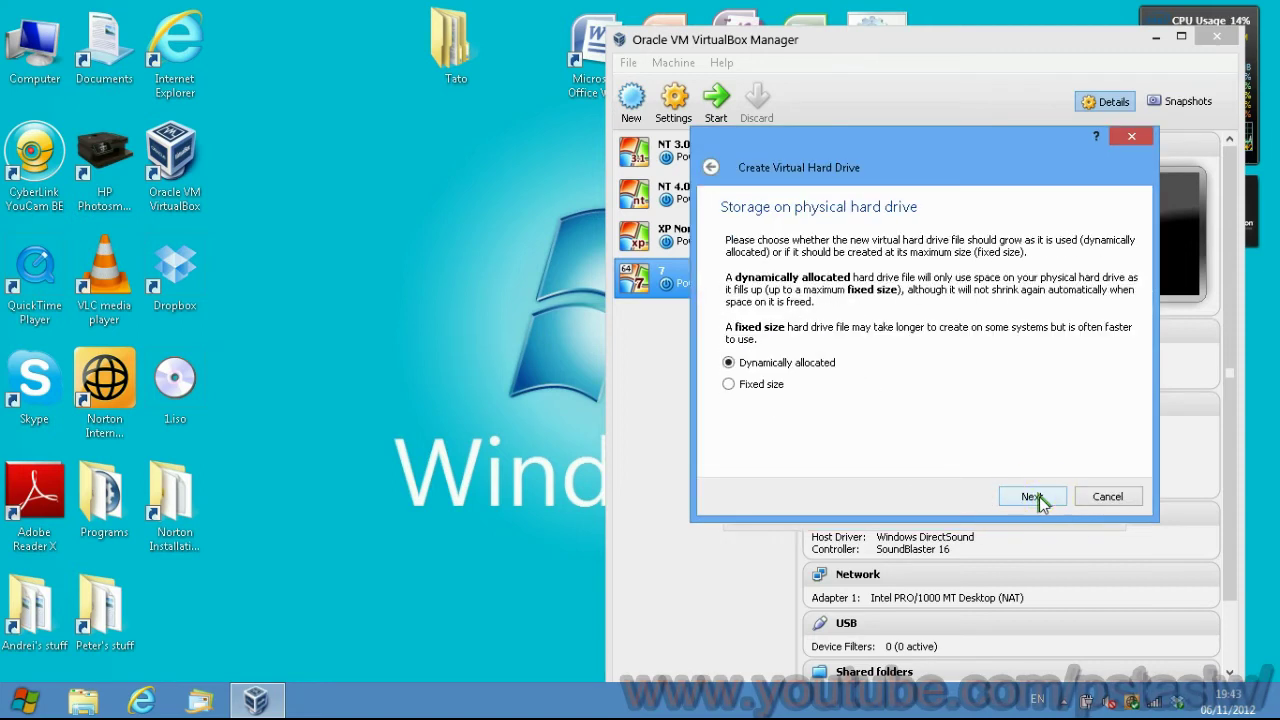
{"action": "left_click", "coordinate": [764, 388]}
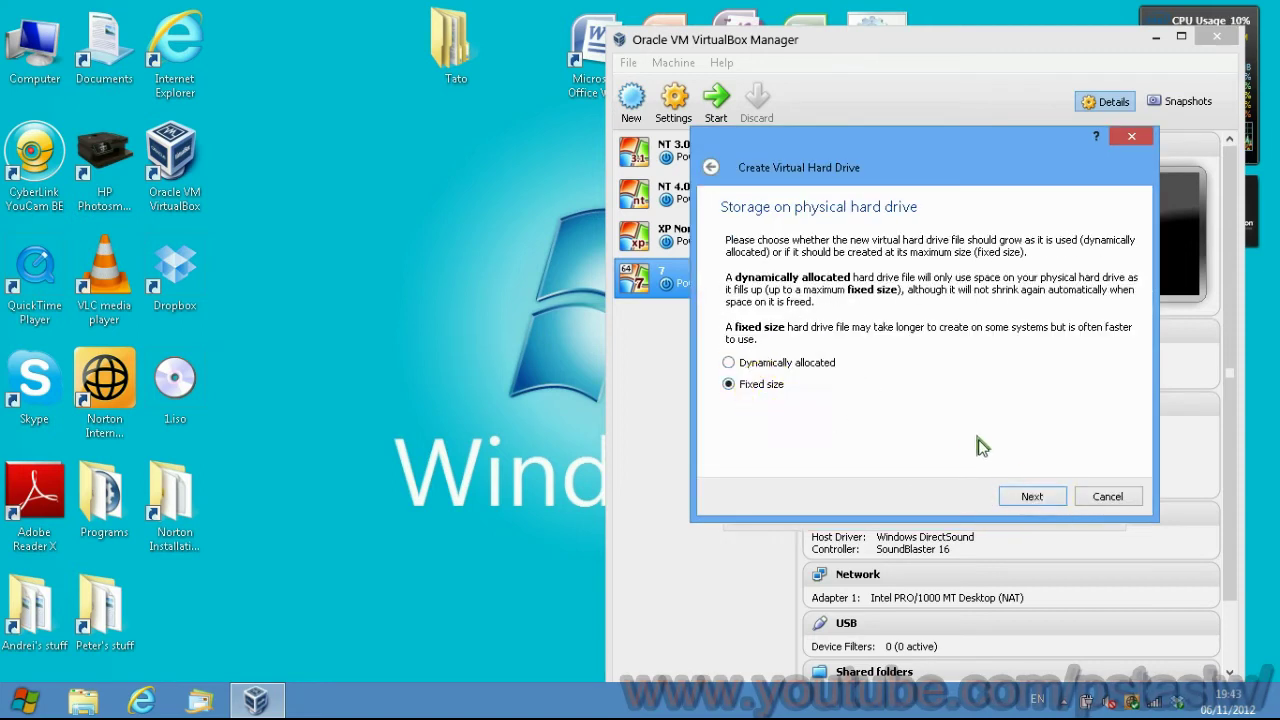
{"action": "left_click", "coordinate": [1026, 497]}
{"action": "left_click_drag", "start_coordinate": [951, 341], "coordinate": [943, 343]}
{"action": "left_click", "coordinate": [1018, 500]}
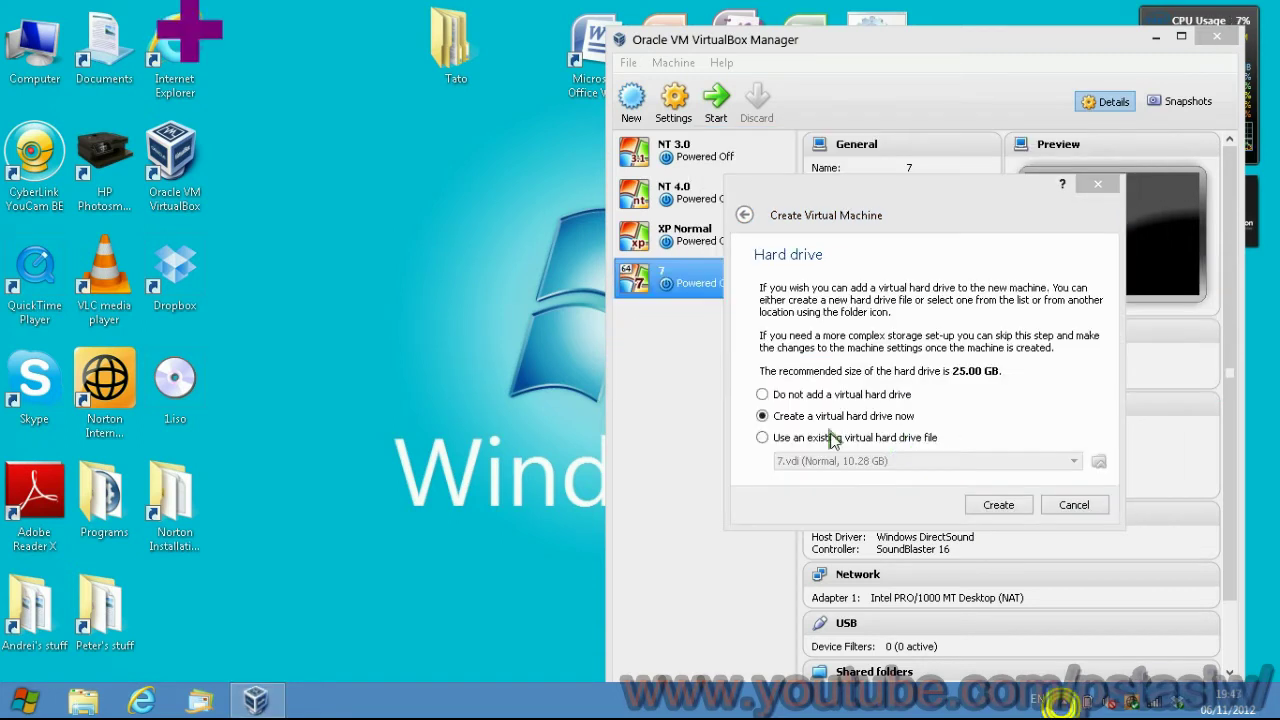
{"action": "left_click", "coordinate": [998, 505]}
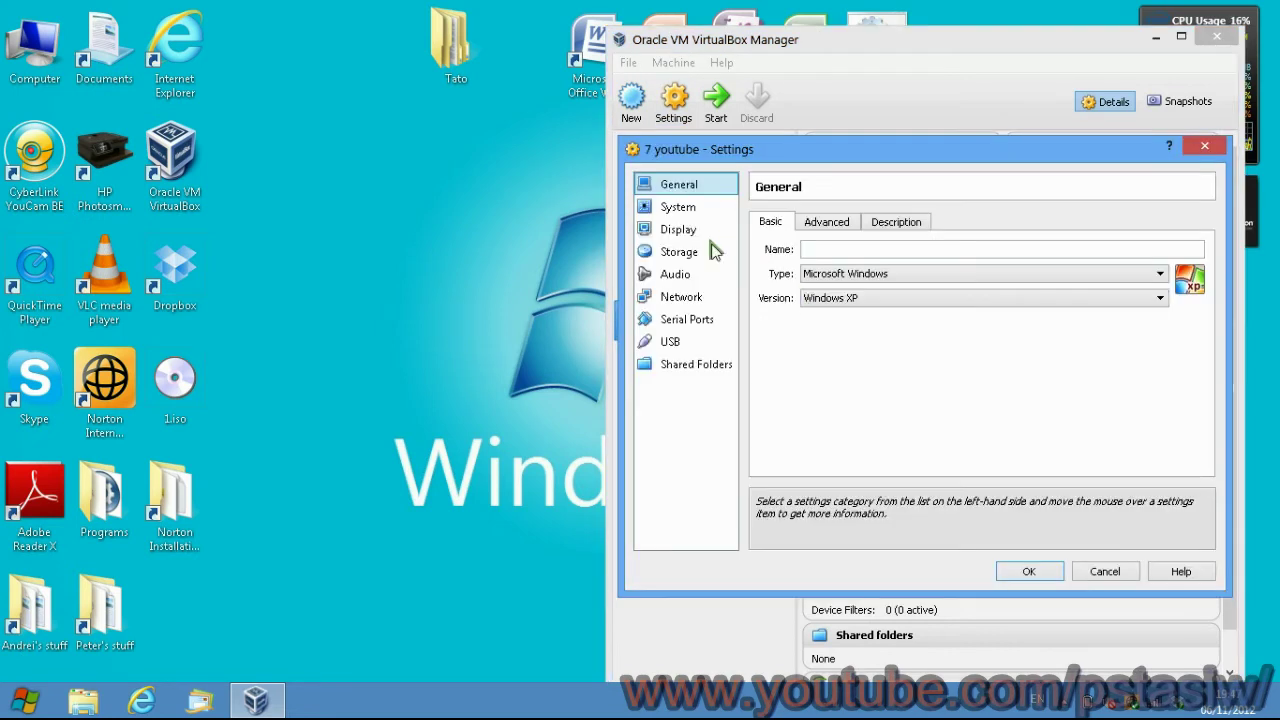
- Move CD/DVD-ROM to first place in the boot order of the 7 youtube machine, leaving EFI disabled
{"action": "left_click", "coordinate": [836, 230]}
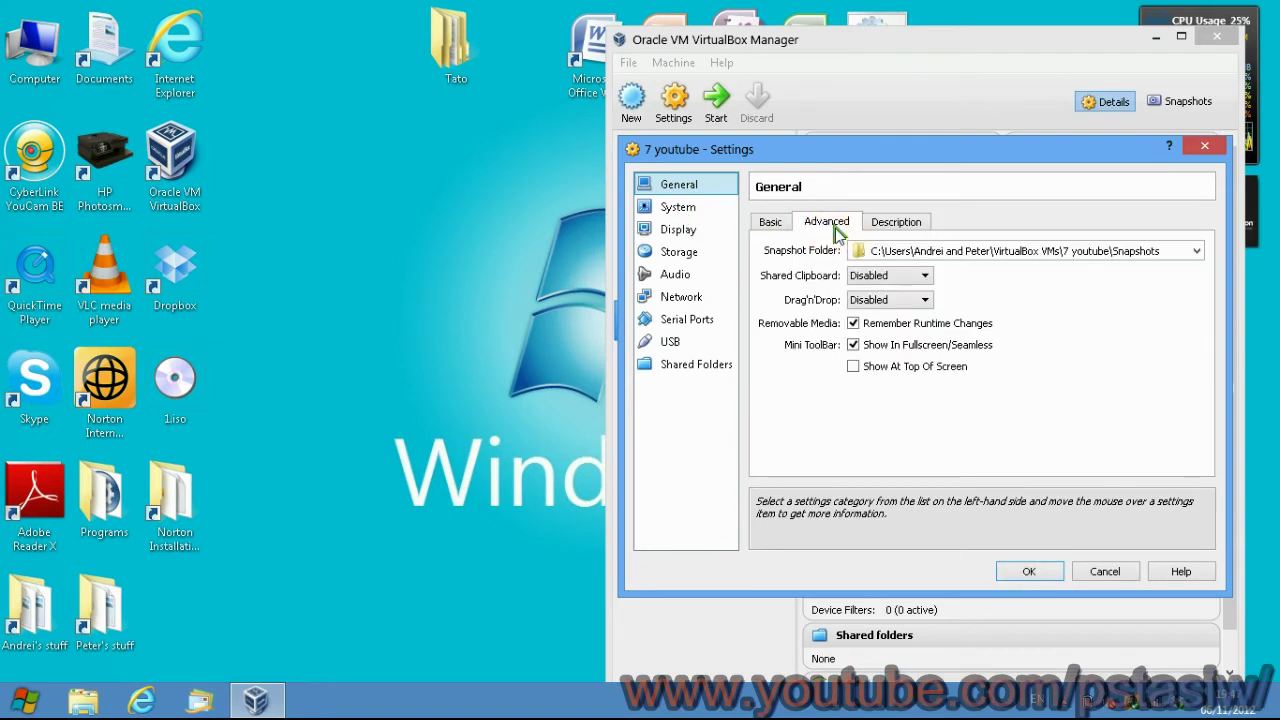
{"action": "left_click", "coordinate": [886, 224]}
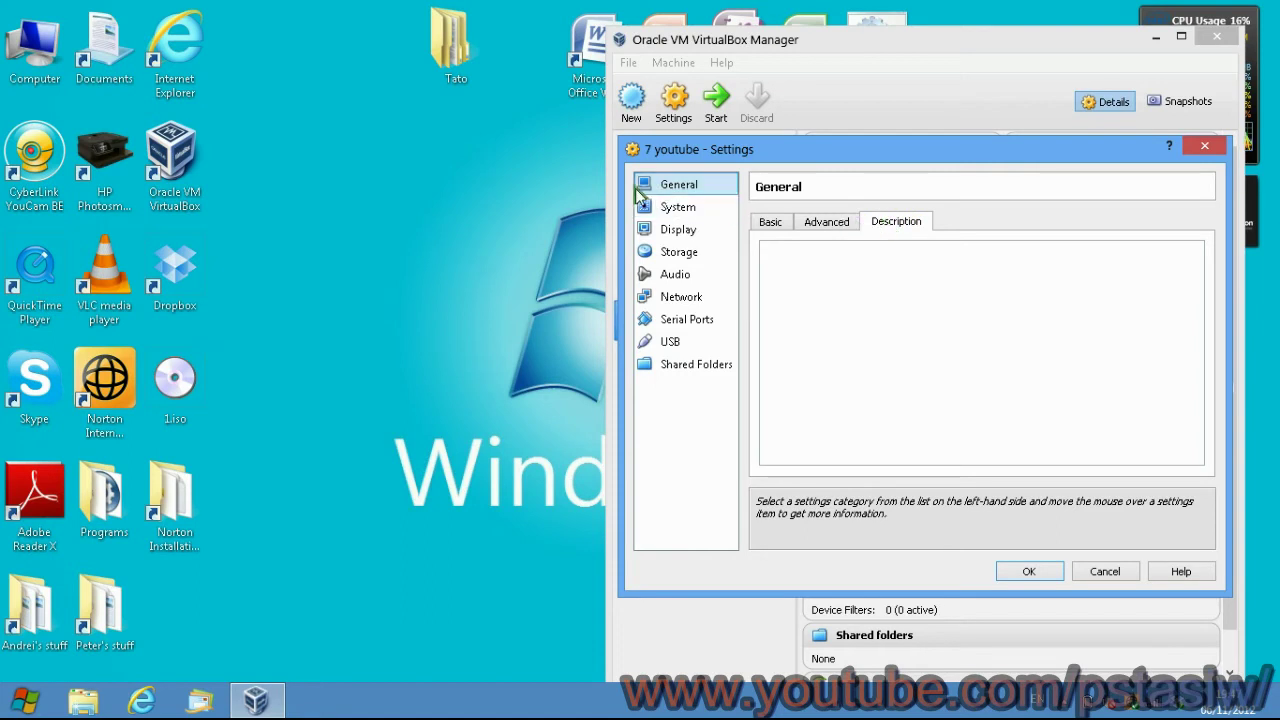
{"action": "left_click", "coordinate": [674, 209]}
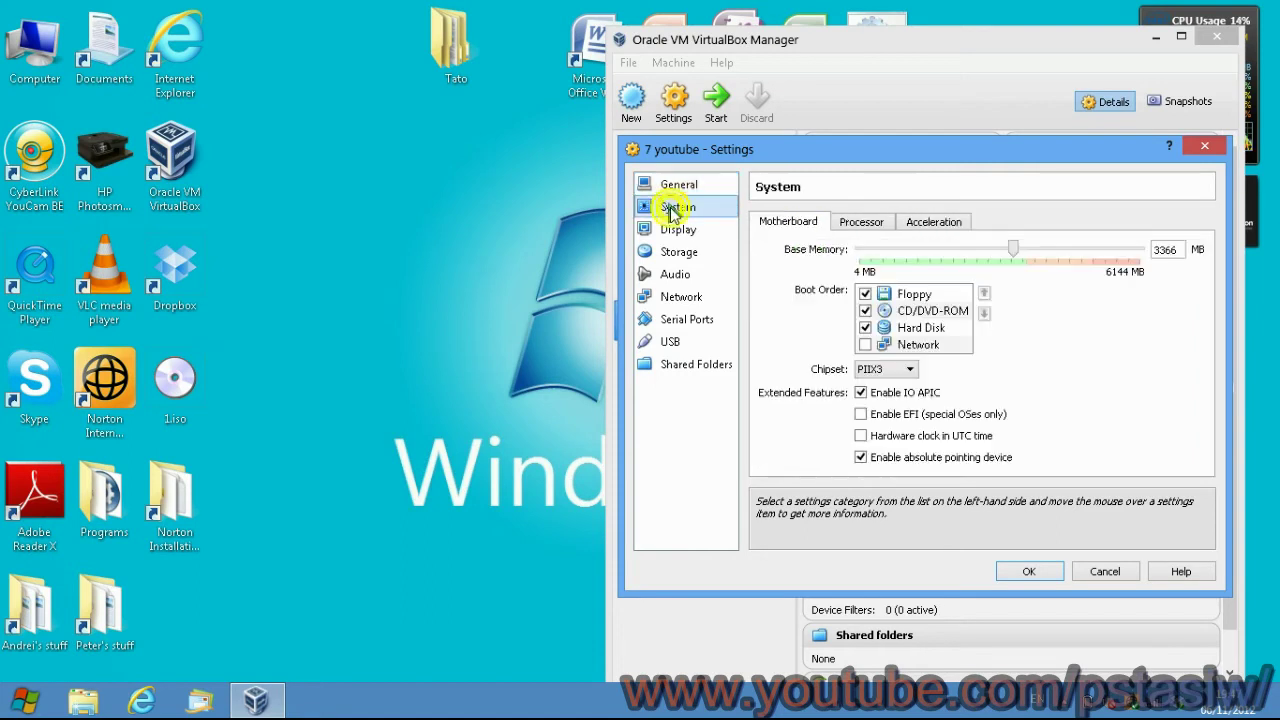
{"action": "left_click", "coordinate": [945, 311]}
{"action": "left_click", "coordinate": [984, 293]}
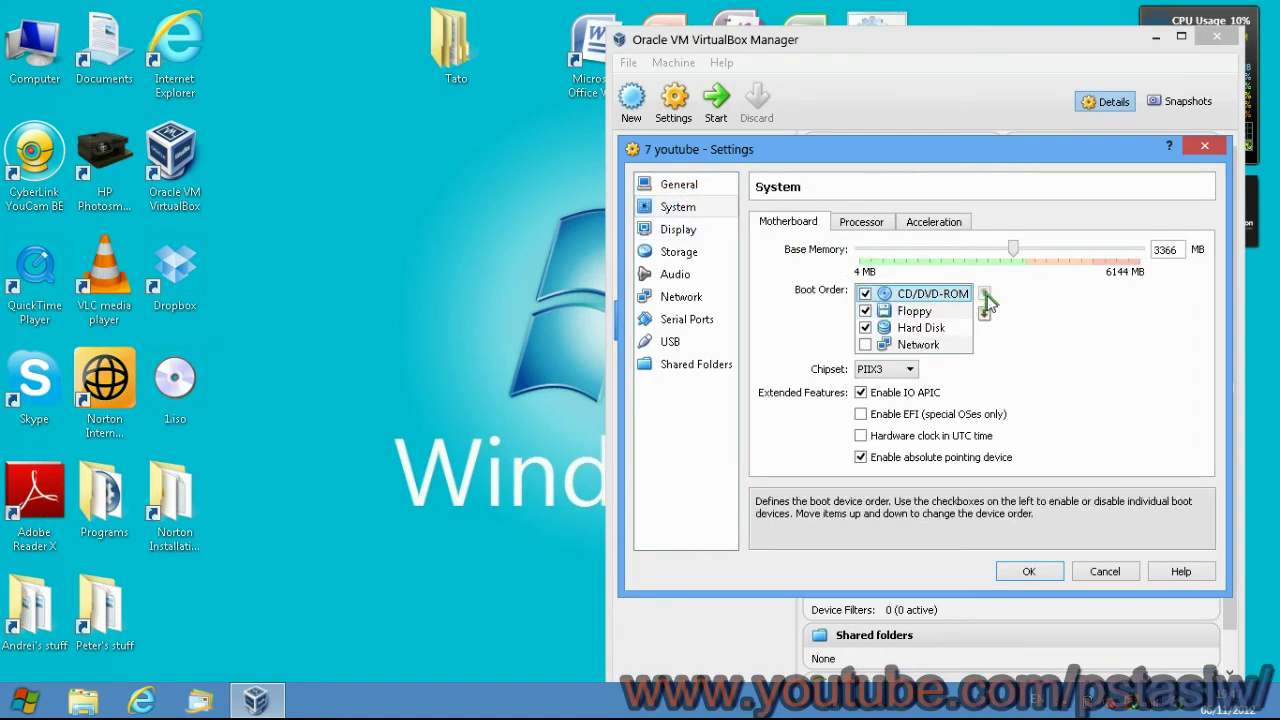
{"action": "left_click", "coordinate": [861, 414]}
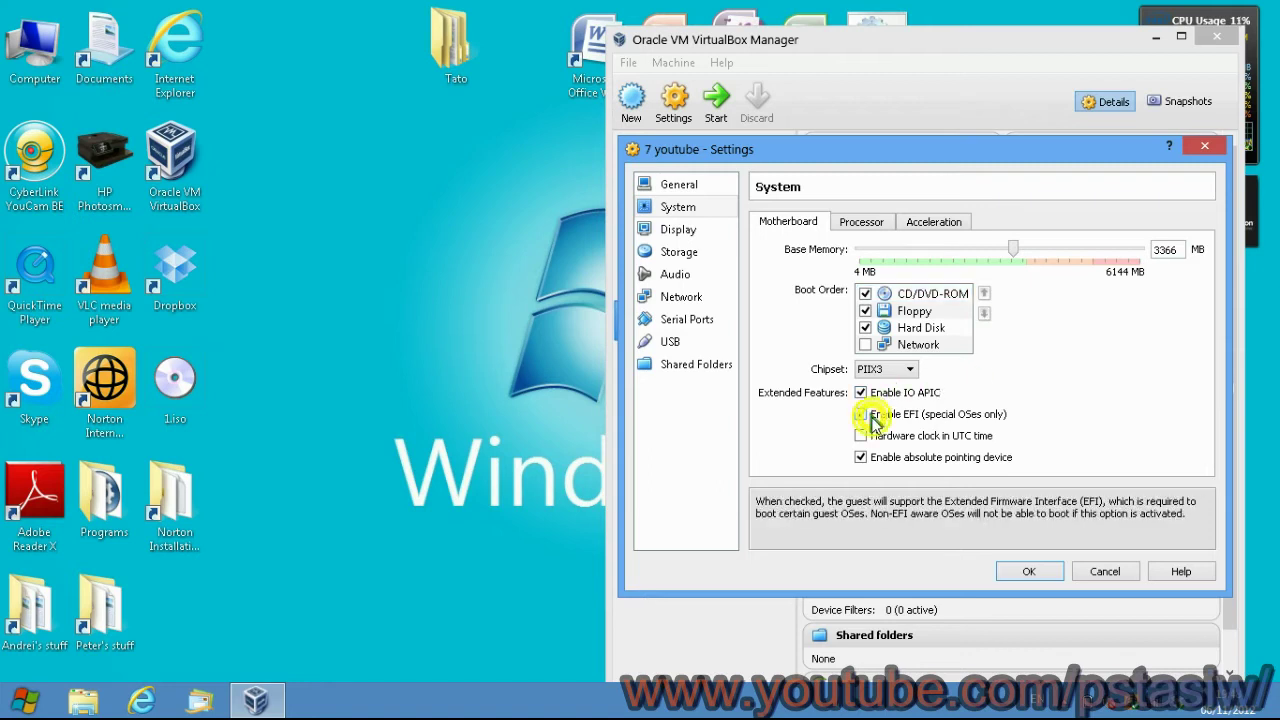
{"action": "left_click", "coordinate": [862, 414]}
- Enable PAE/NX and assign 4 processors to the virtual machine, and check its hardware virtualization options
{"action": "left_click", "coordinate": [866, 224]}
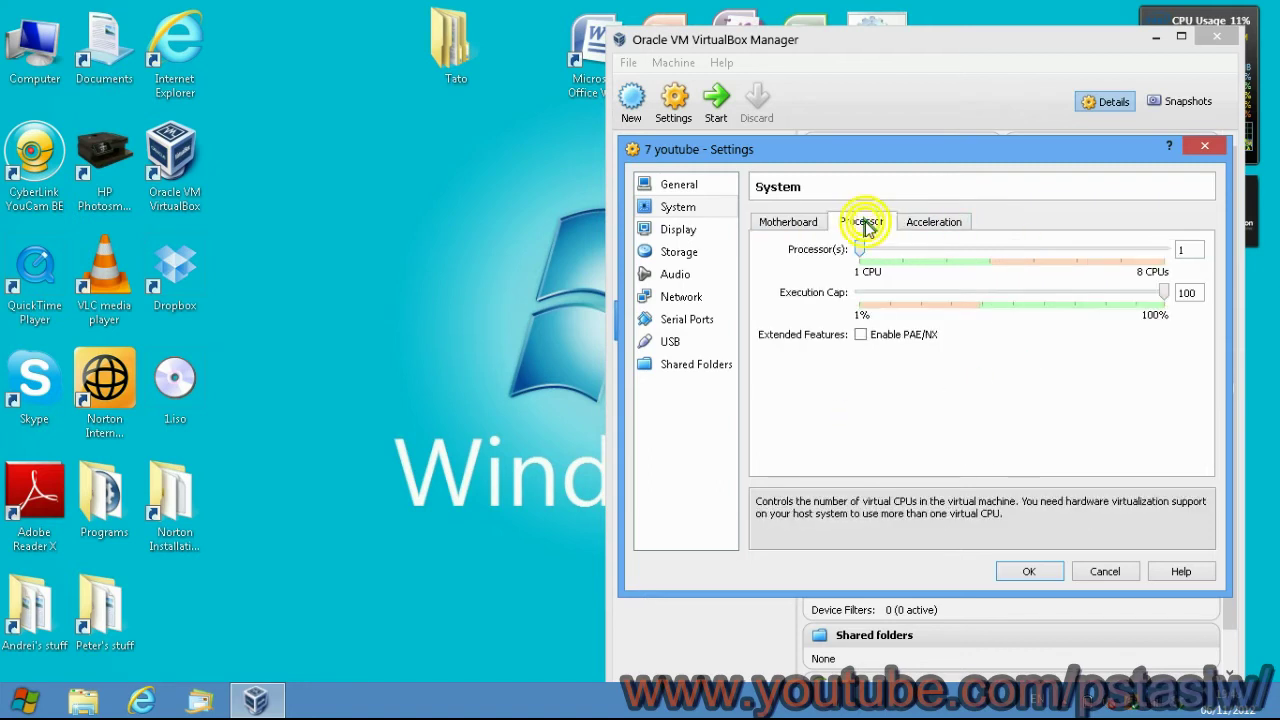
{"action": "left_click", "coordinate": [885, 338]}
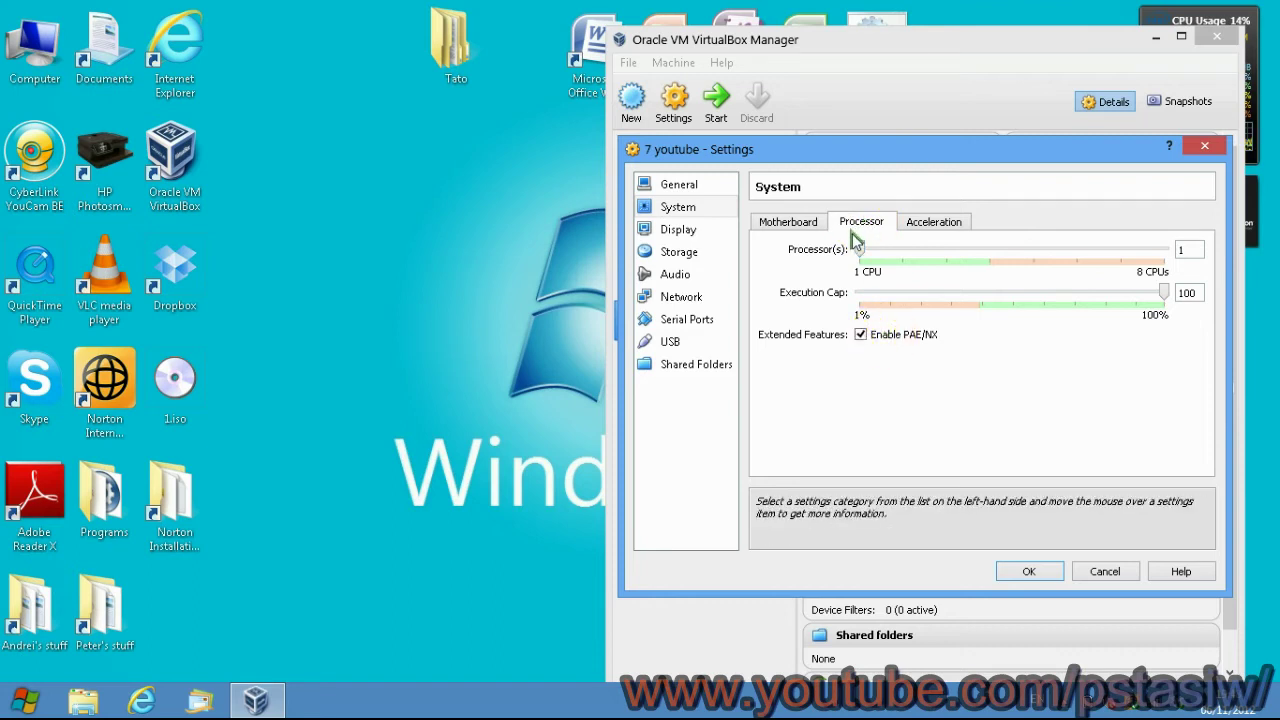
{"action": "left_click_drag", "start_coordinate": [859, 250], "coordinate": [966, 258]}
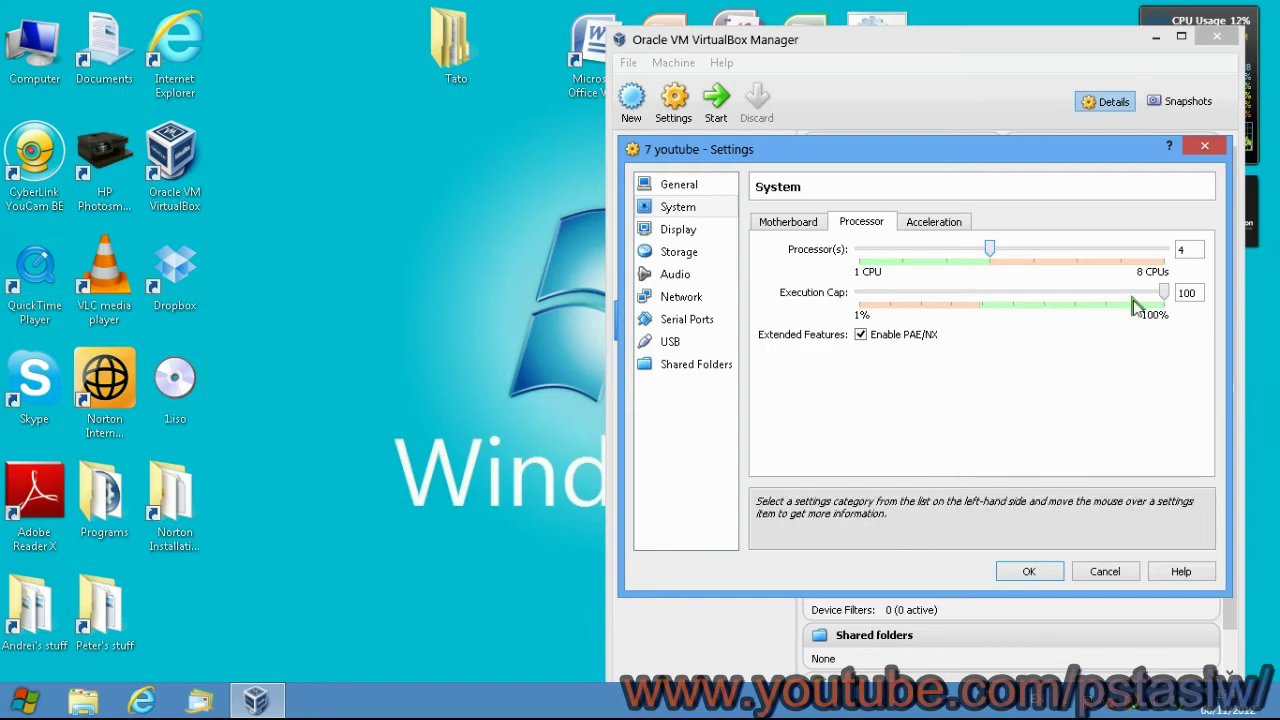
{"action": "left_click", "coordinate": [922, 222]}
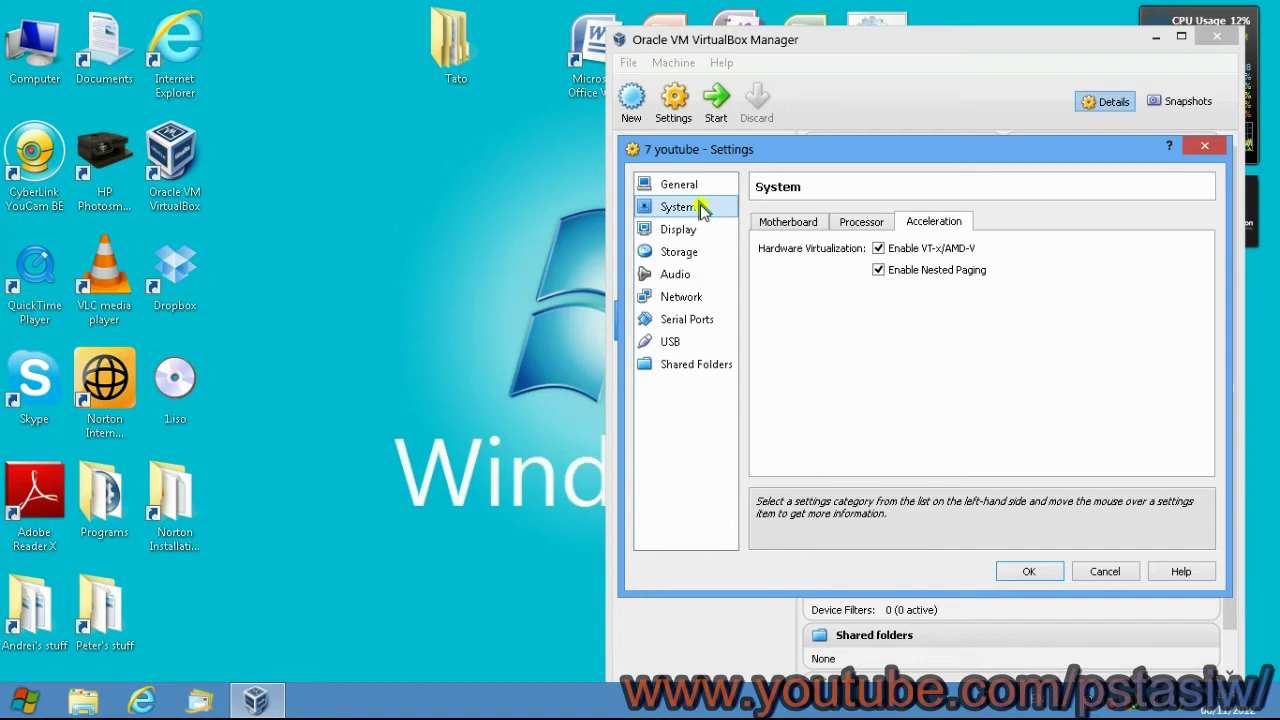
- Enable 3D acceleration and 2D video acceleration for the virtual machine and raise its video memory to 250 MB
{"action": "left_click", "coordinate": [700, 231]}
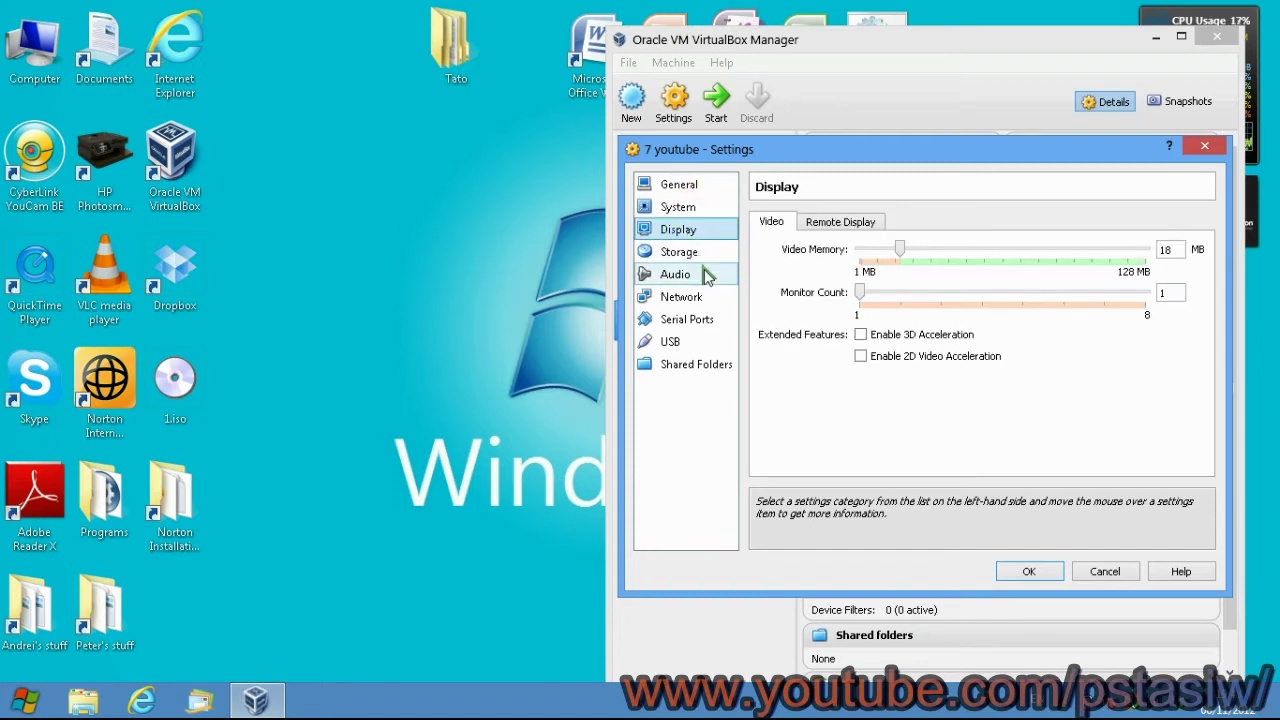
{"action": "left_click_drag", "start_coordinate": [900, 249], "coordinate": [1144, 248]}
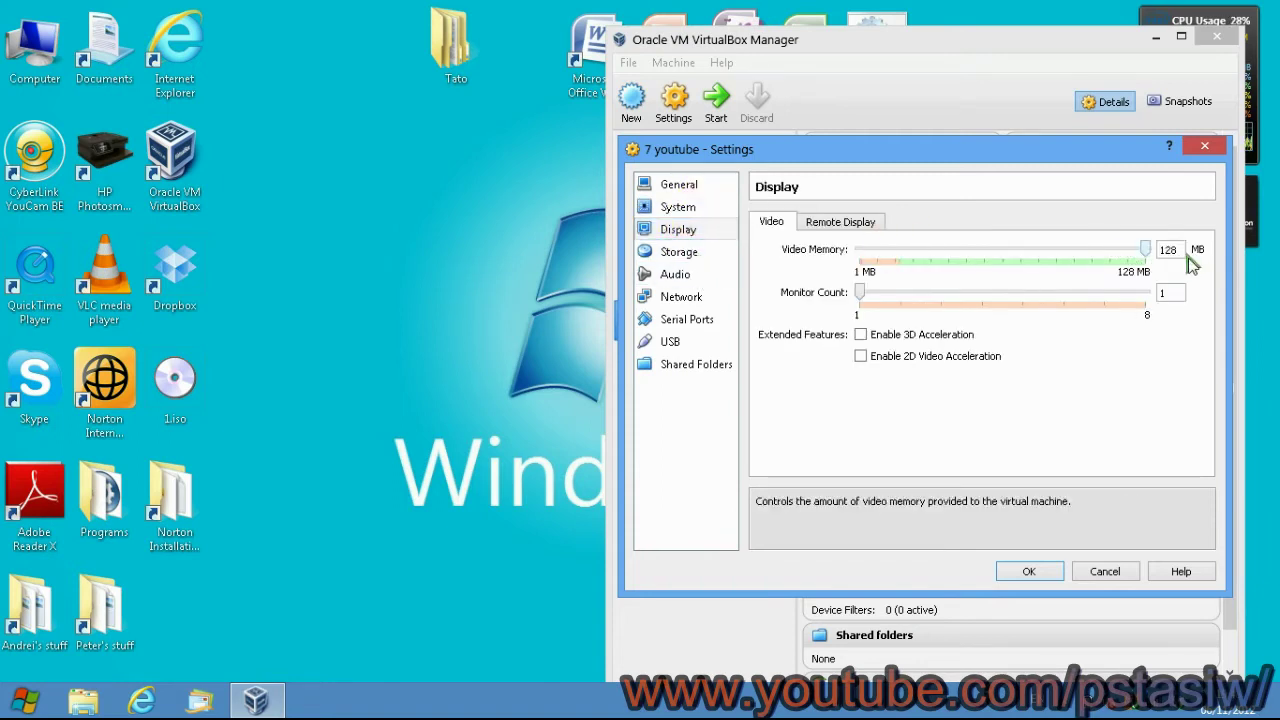
{"action": "left_click", "coordinate": [860, 335]}
{"action": "left_click", "coordinate": [860, 356]}
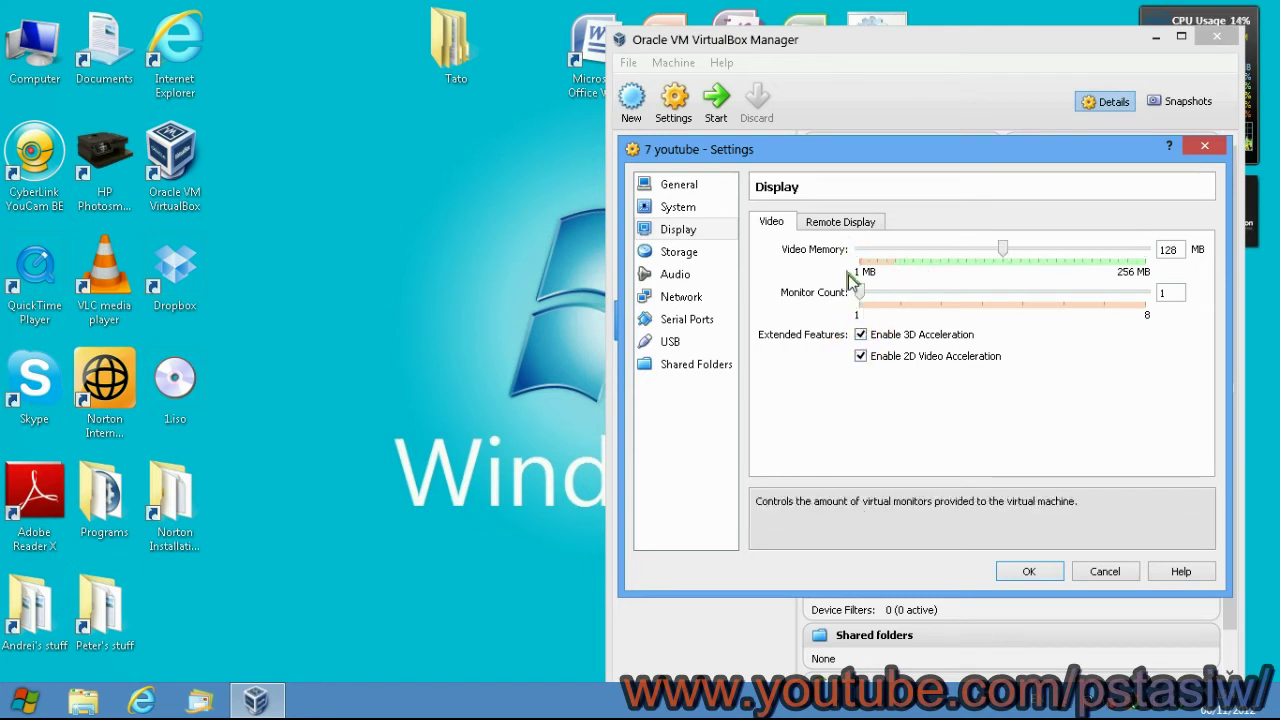
{"action": "left_click", "coordinate": [825, 224]}
{"action": "left_click", "coordinate": [769, 222]}
{"action": "left_click_drag", "start_coordinate": [1002, 250], "coordinate": [1138, 249]}
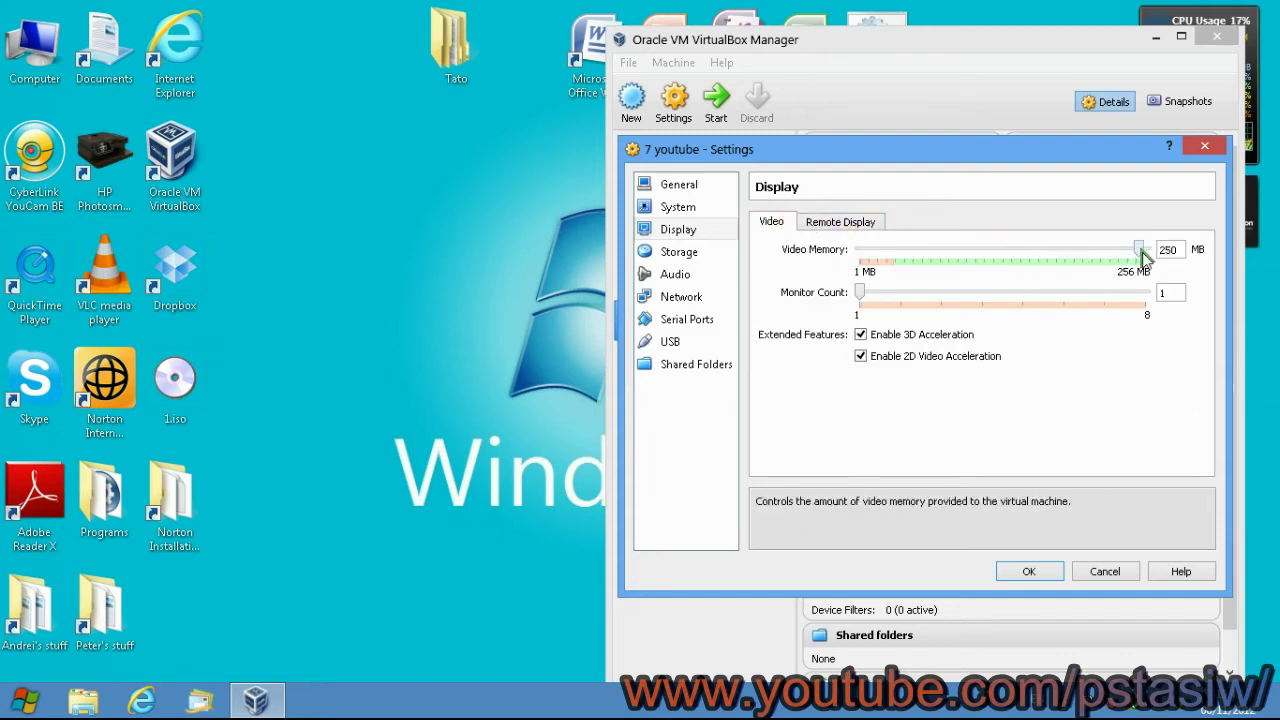
{"action": "left_click", "coordinate": [818, 224]}
- Load the Windows 7.iso image into the empty optical drive on the IDE controller
{"action": "left_click", "coordinate": [682, 256]}
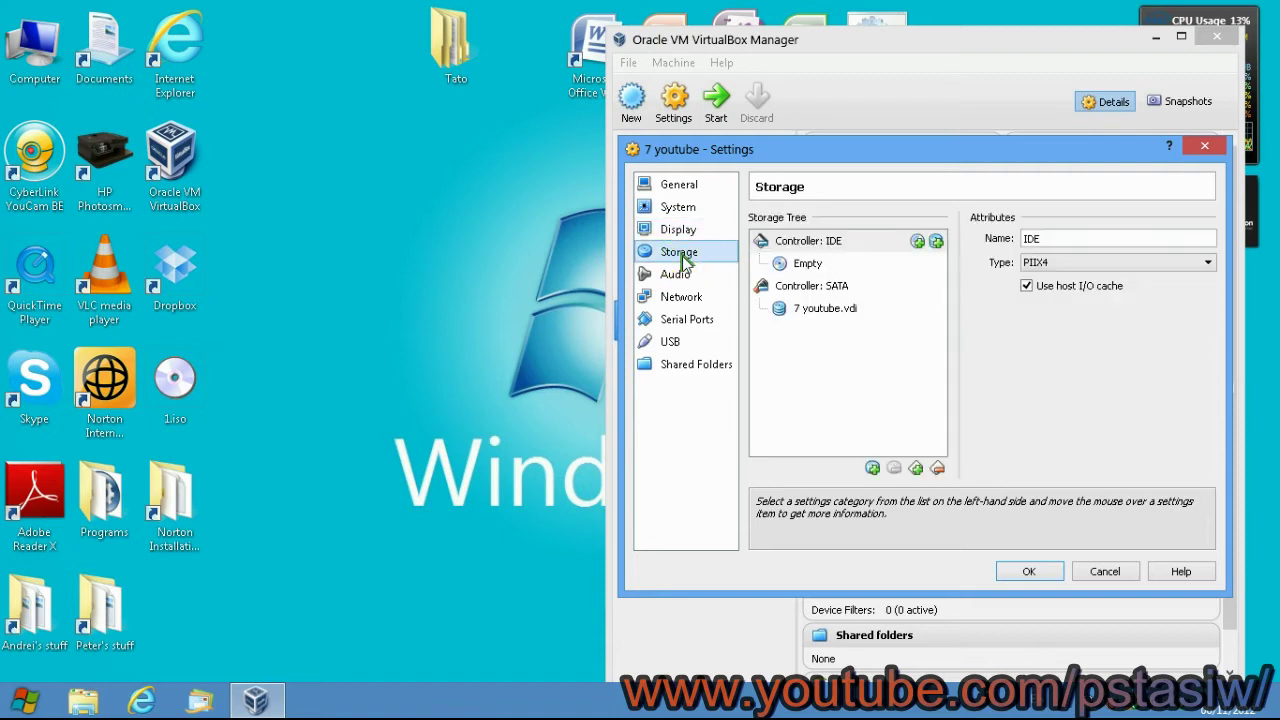
{"action": "left_click", "coordinate": [845, 266]}
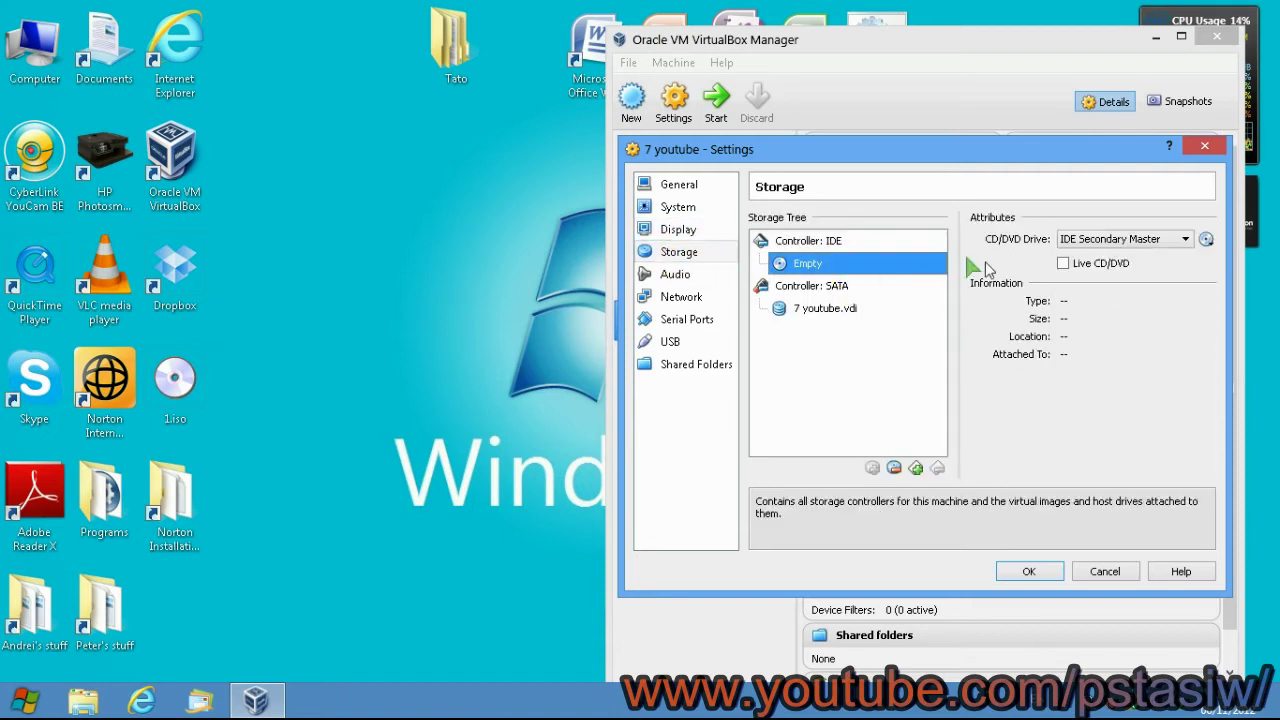
{"action": "left_click", "coordinate": [1206, 240]}
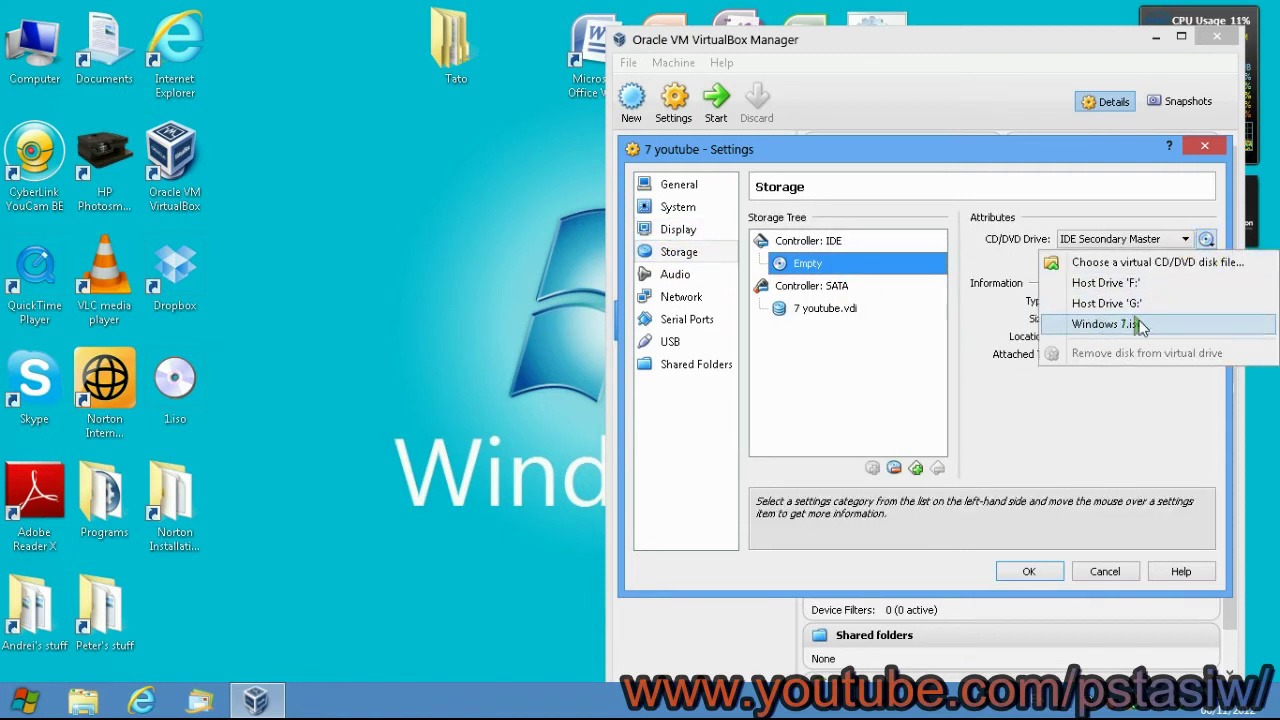
{"action": "left_click", "coordinate": [1108, 325]}
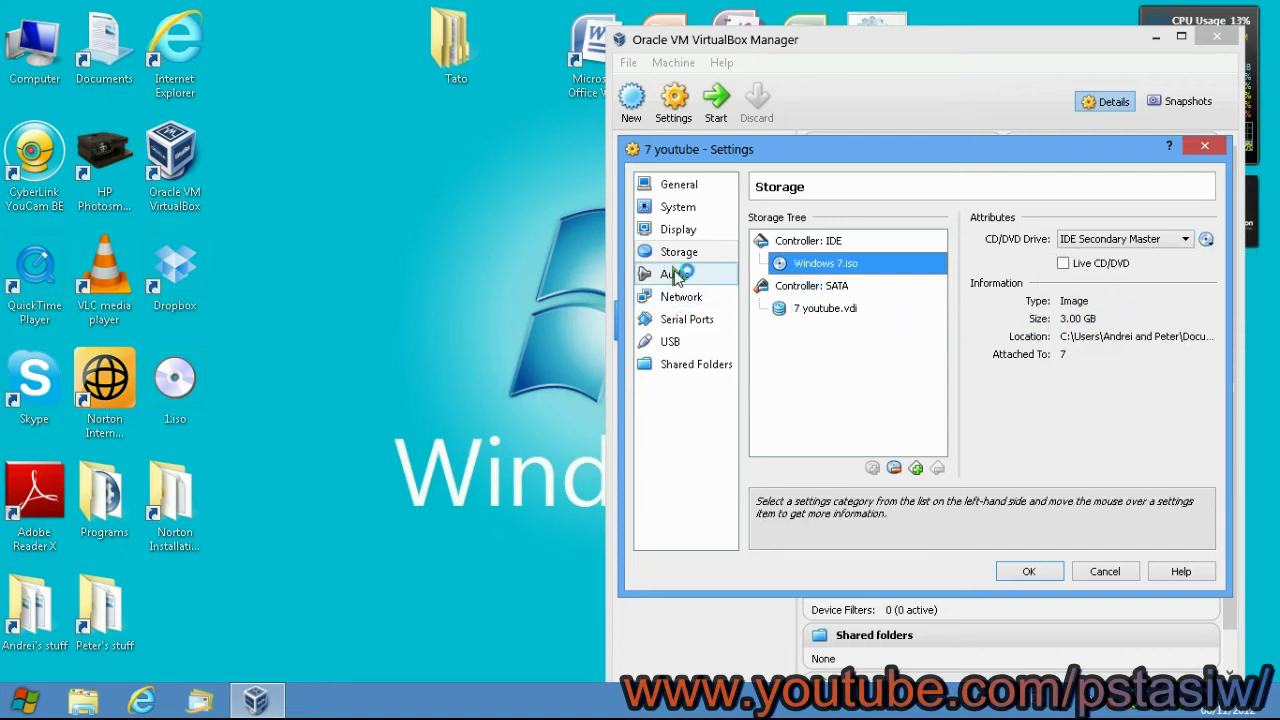
- Review the audio, network, serial port, USB and shared folder settings, and save the virtual machine's configuration
{"action": "left_click", "coordinate": [676, 275]}
{"action": "left_click", "coordinate": [958, 272]}
{"action": "left_click", "coordinate": [900, 282]}
{"action": "left_click", "coordinate": [681, 297]}
{"action": "left_click", "coordinate": [686, 320]}
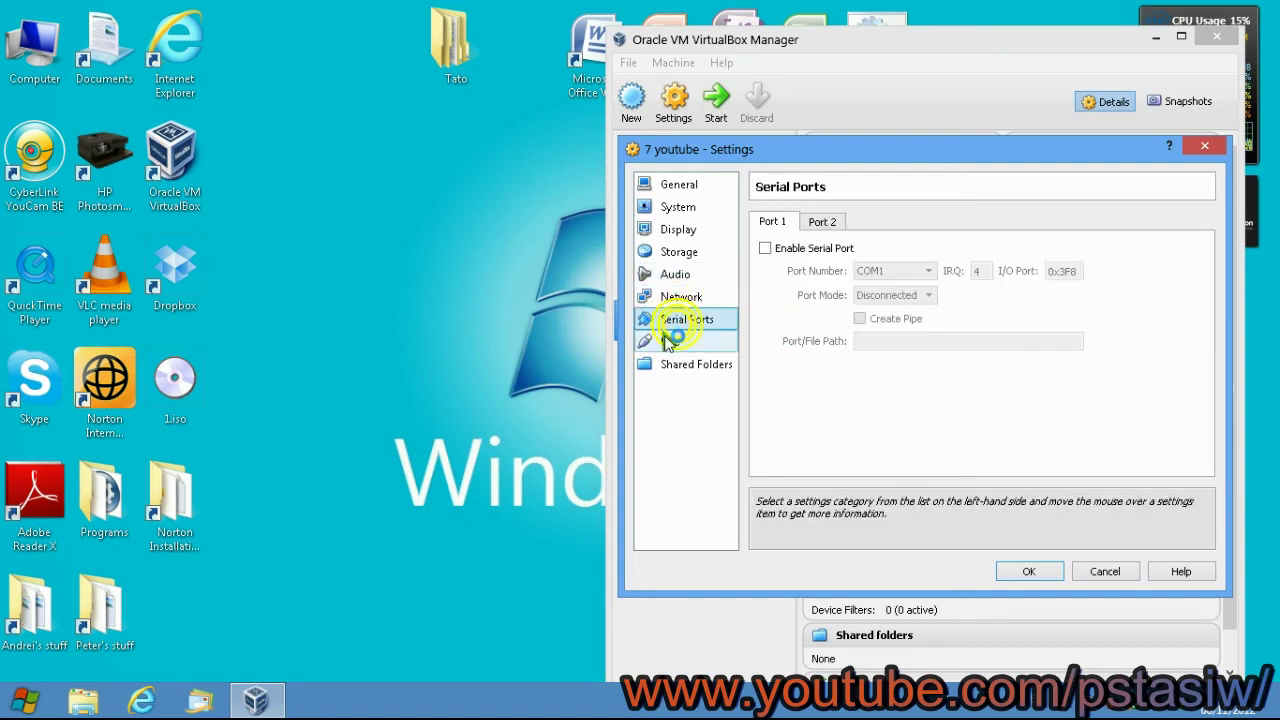
{"action": "left_click", "coordinate": [668, 341]}
{"action": "left_click", "coordinate": [682, 364]}
{"action": "left_click", "coordinate": [1045, 572]}
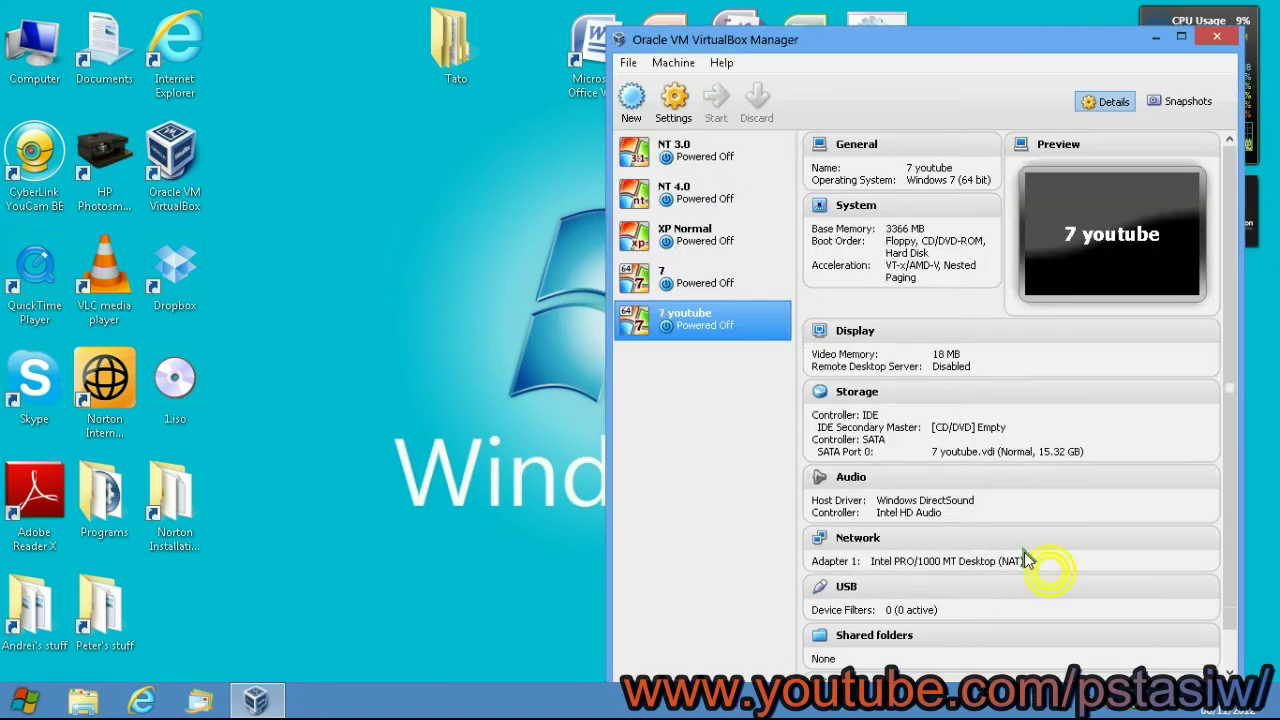
- Start the 7 youtube virtual machine and close the VirtualBox Manager window behind it
{"action": "left_click", "coordinate": [717, 110]}
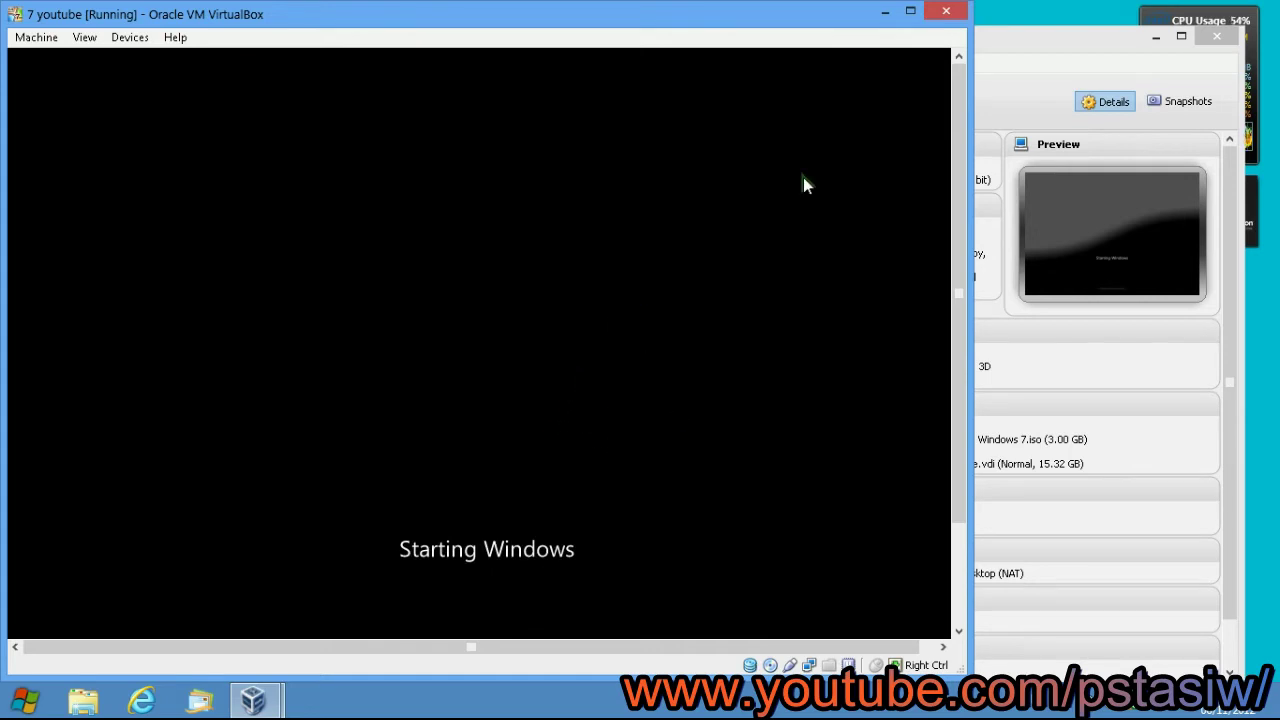
{"action": "left_click_drag", "start_coordinate": [800, 18], "coordinate": [874, 20]}
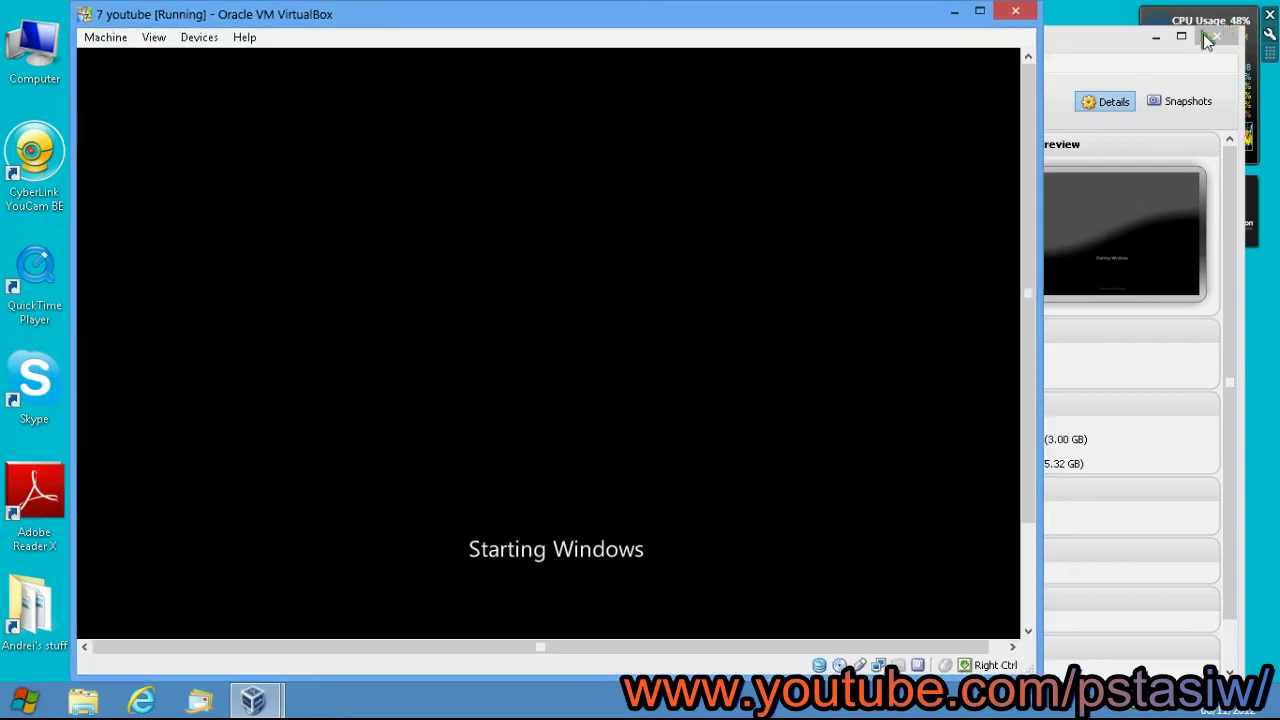
{"action": "left_click", "coordinate": [1212, 38]}
- Maximize the running virtual machine's window and switch it to full screen
{"action": "left_click_drag", "start_coordinate": [797, 28], "coordinate": [881, 51]}
{"action": "left_click", "coordinate": [1071, 34]}
{"action": "left_click", "coordinate": [74, 31]}
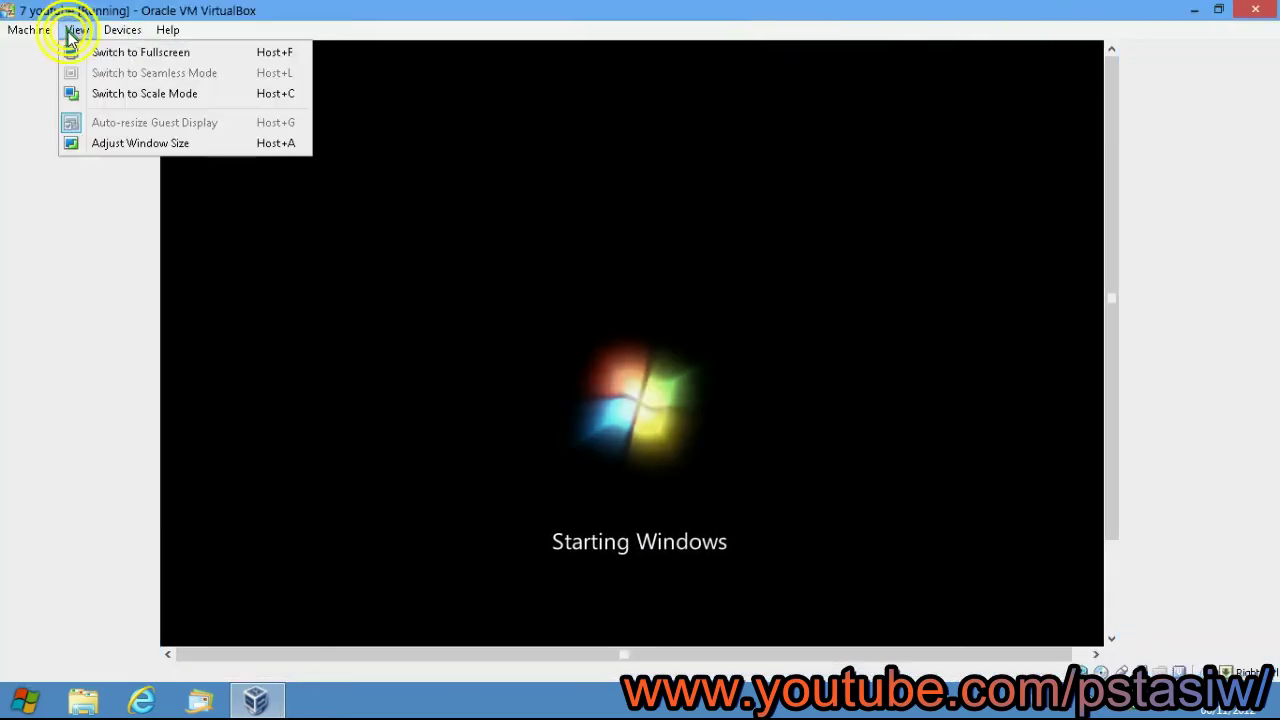
{"action": "left_click", "coordinate": [88, 53]}
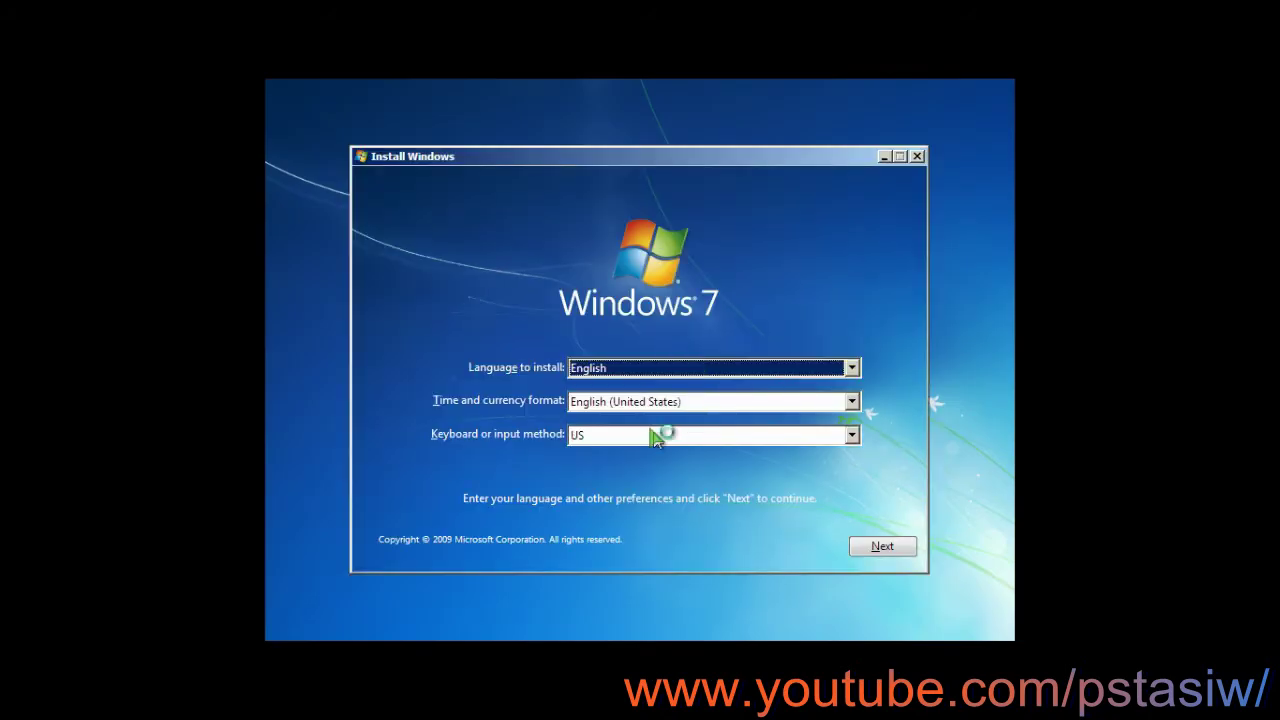
- Set the time and currency format to English (United Kingdom), keep the United Kingdom keyboard, and continue the Windows 7 setup
{"action": "left_click", "coordinate": [693, 369]}
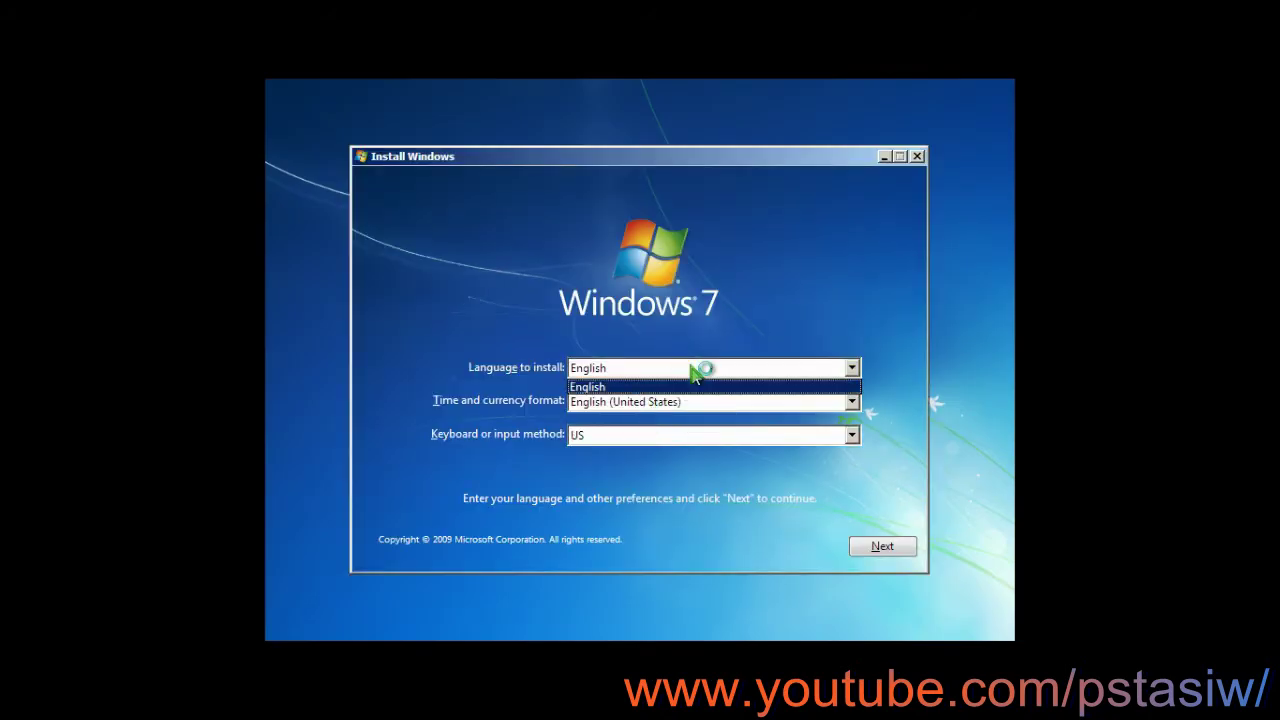
{"action": "left_click", "coordinate": [695, 370]}
{"action": "left_click", "coordinate": [690, 403]}
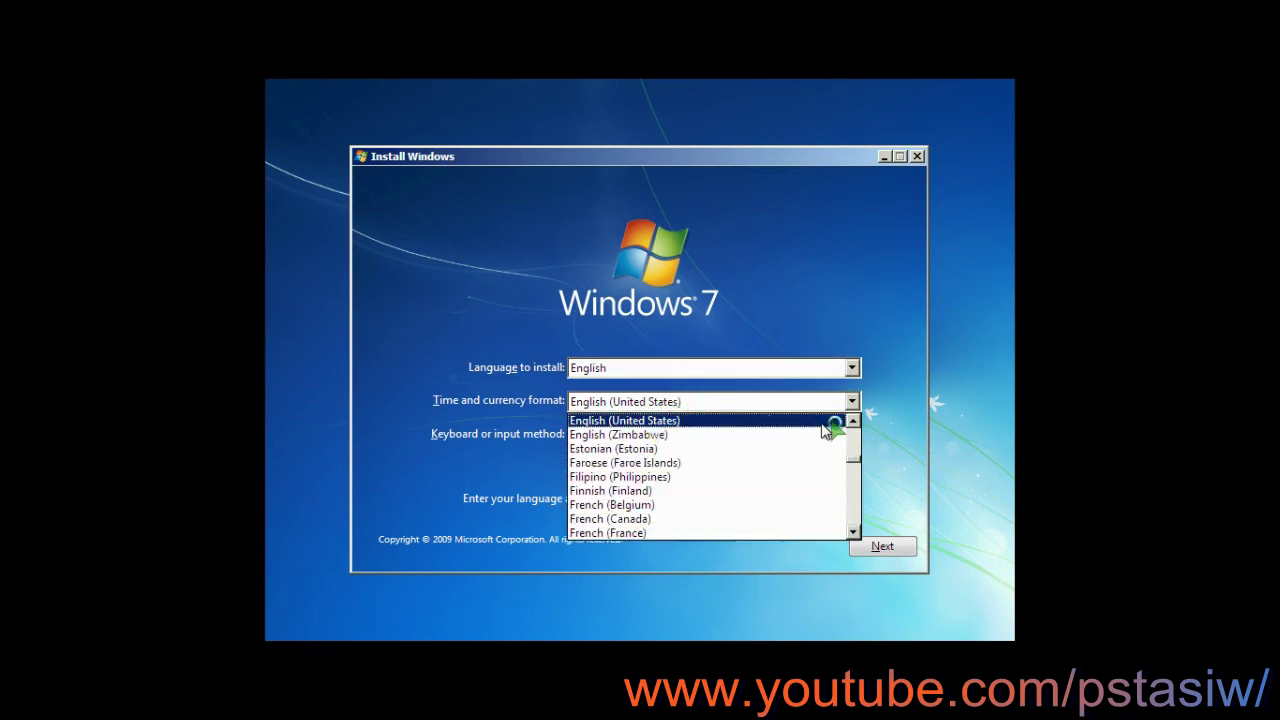
{"action": "left_click", "coordinate": [852, 420]}
{"action": "left_click", "coordinate": [784, 421]}
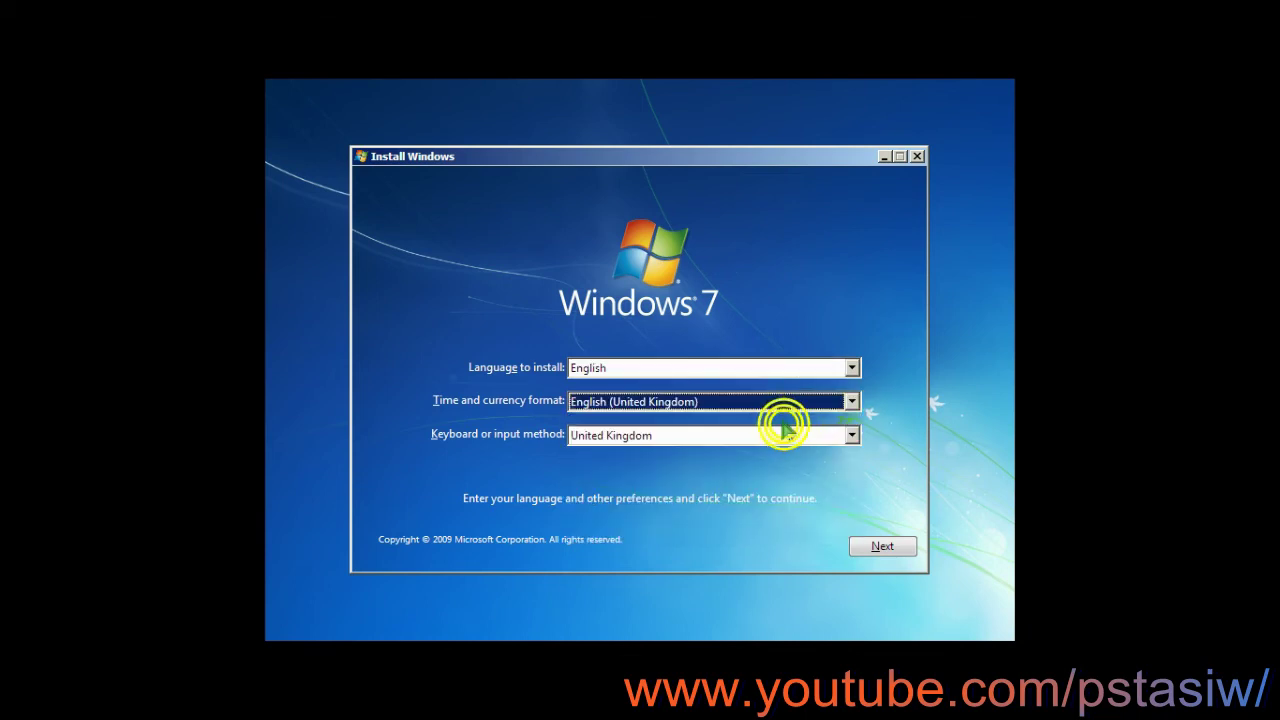
{"action": "left_click", "coordinate": [738, 437]}
{"action": "left_click", "coordinate": [739, 440]}
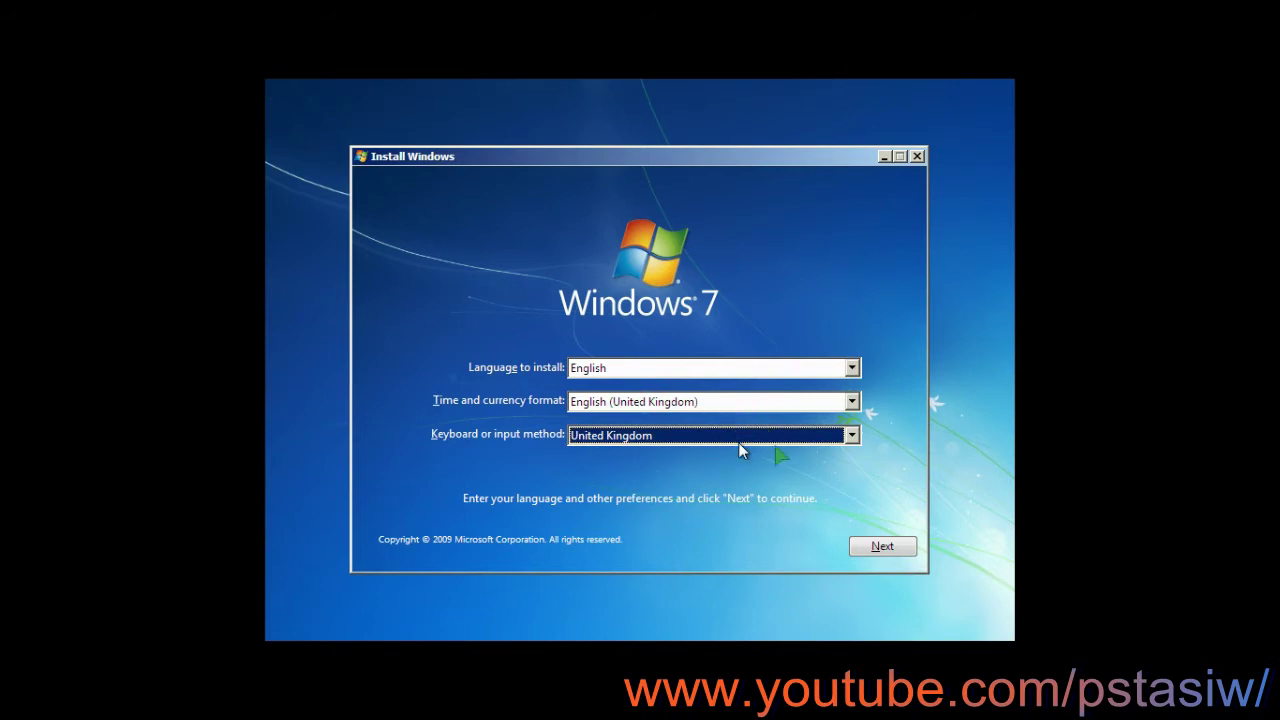
{"action": "left_click", "coordinate": [874, 548]}
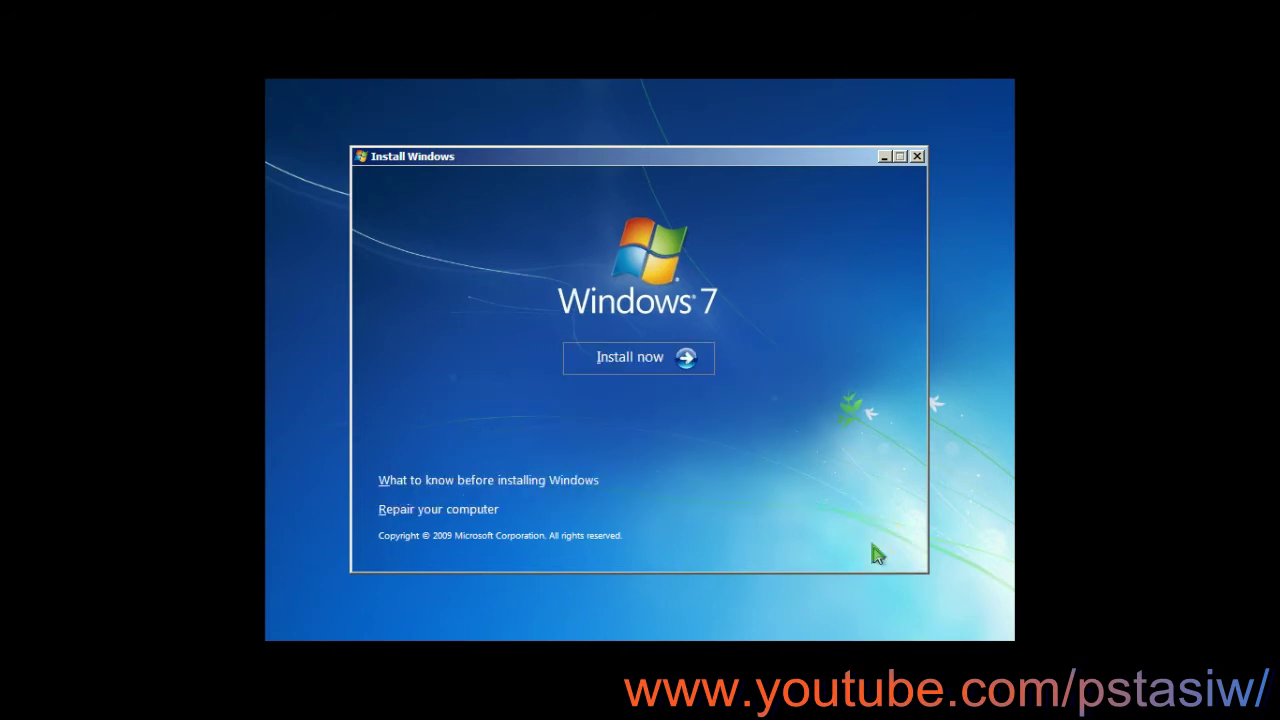
- Start the Windows 7 installation and accept the license terms to reach the installation type choice
{"action": "left_click", "coordinate": [683, 370]}
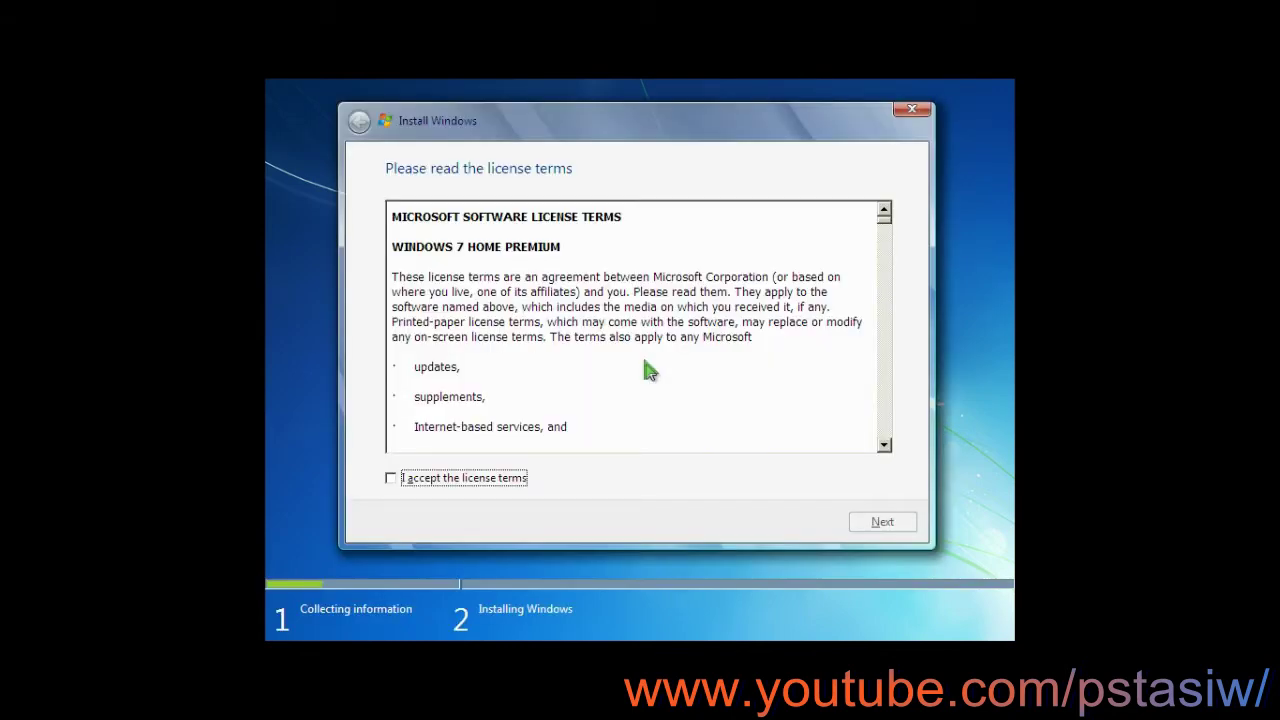
{"action": "left_click", "coordinate": [390, 478]}
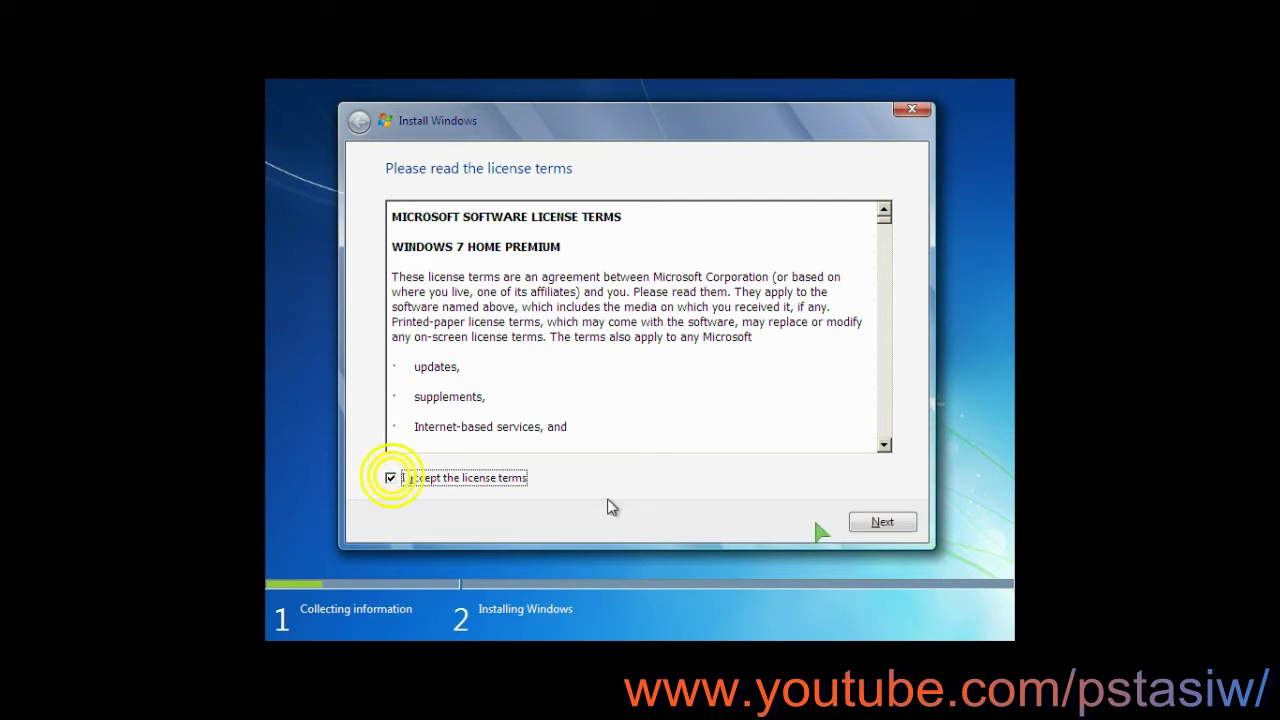
{"action": "left_click", "coordinate": [882, 520]}
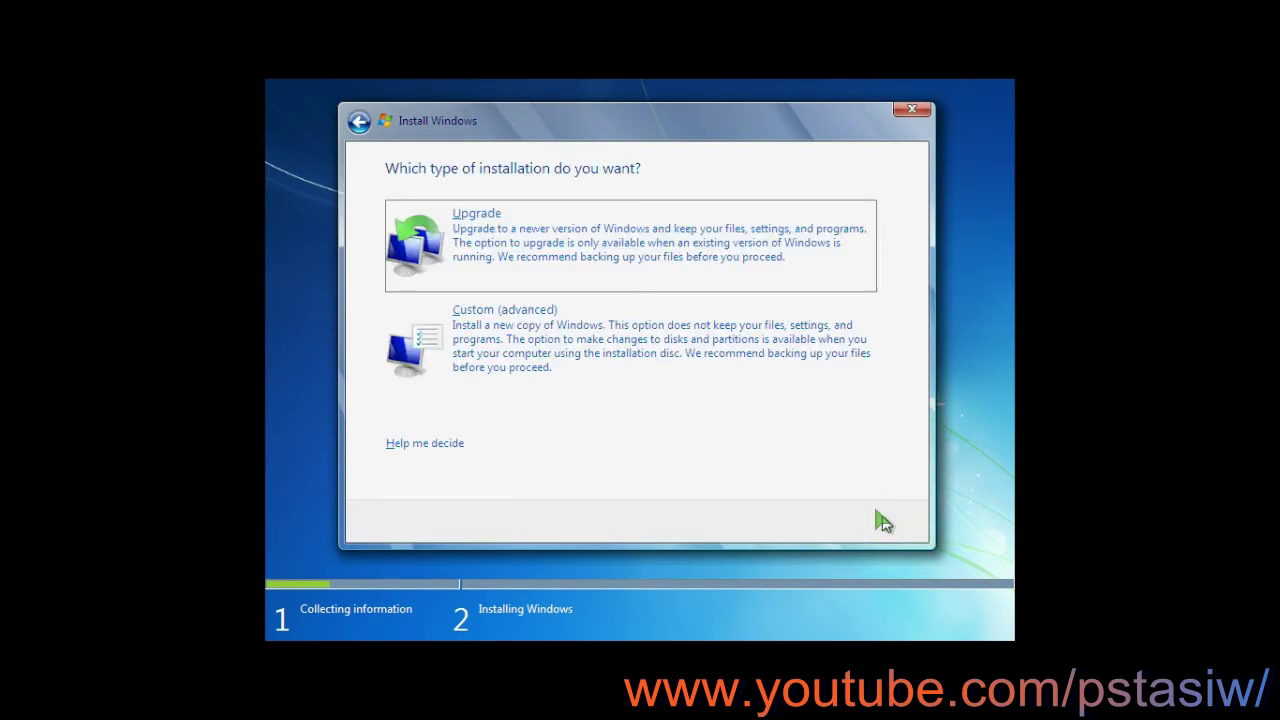
- Choose a custom installation and install Windows 7 onto the Disk 0 unallocated space
{"action": "left_click", "coordinate": [548, 340]}
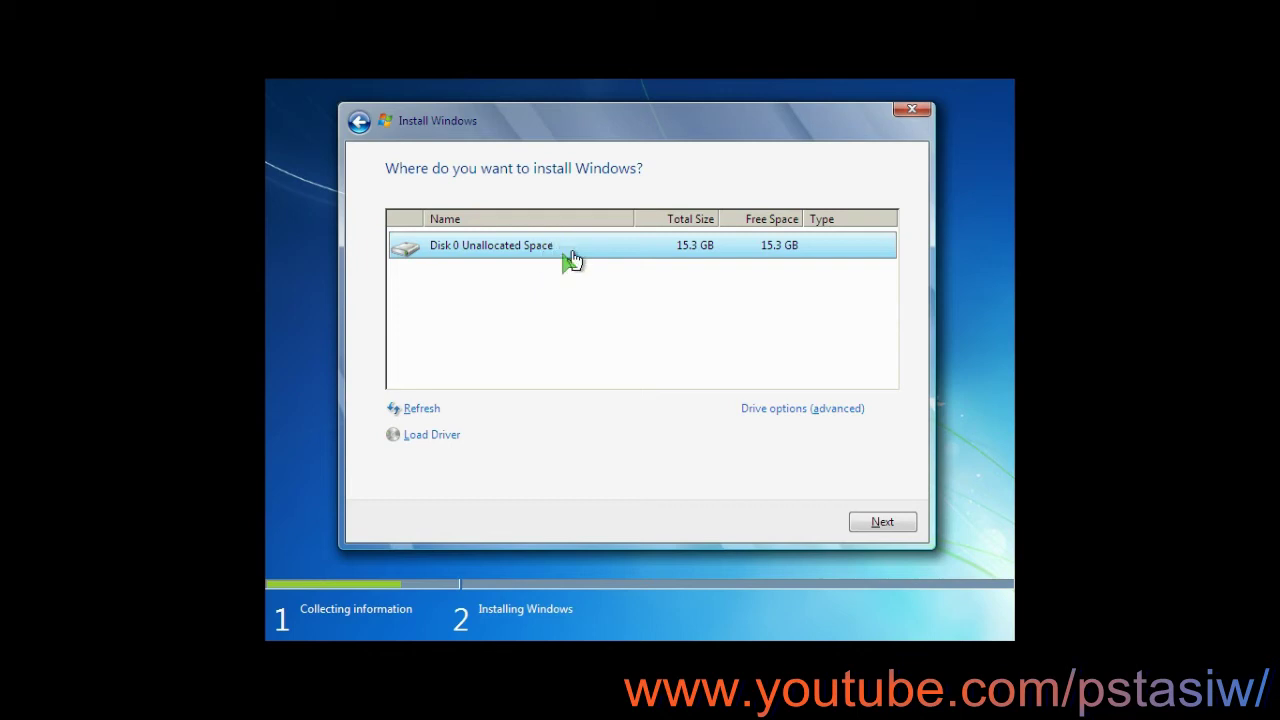
{"action": "left_click", "coordinate": [872, 531]}
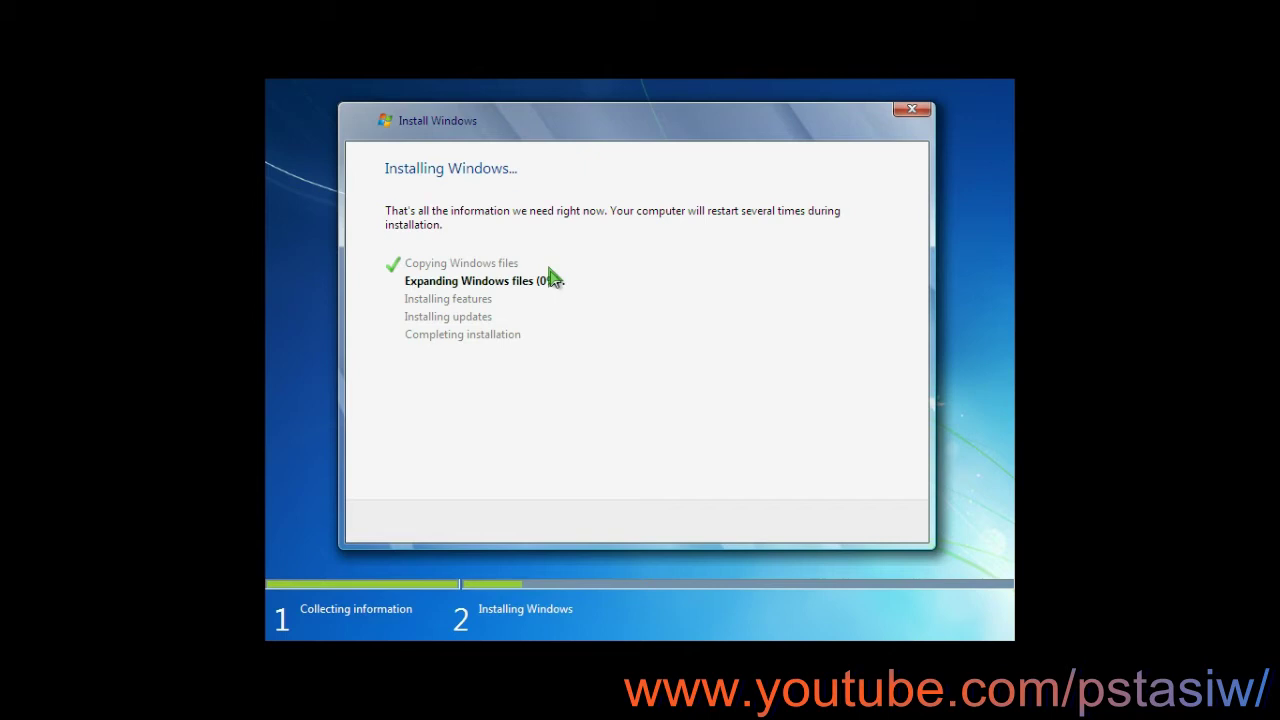
- Take the running virtual machine out of full screen and switch it to full screen again
{"action": "mouse_move", "coordinate": [590, 717]}
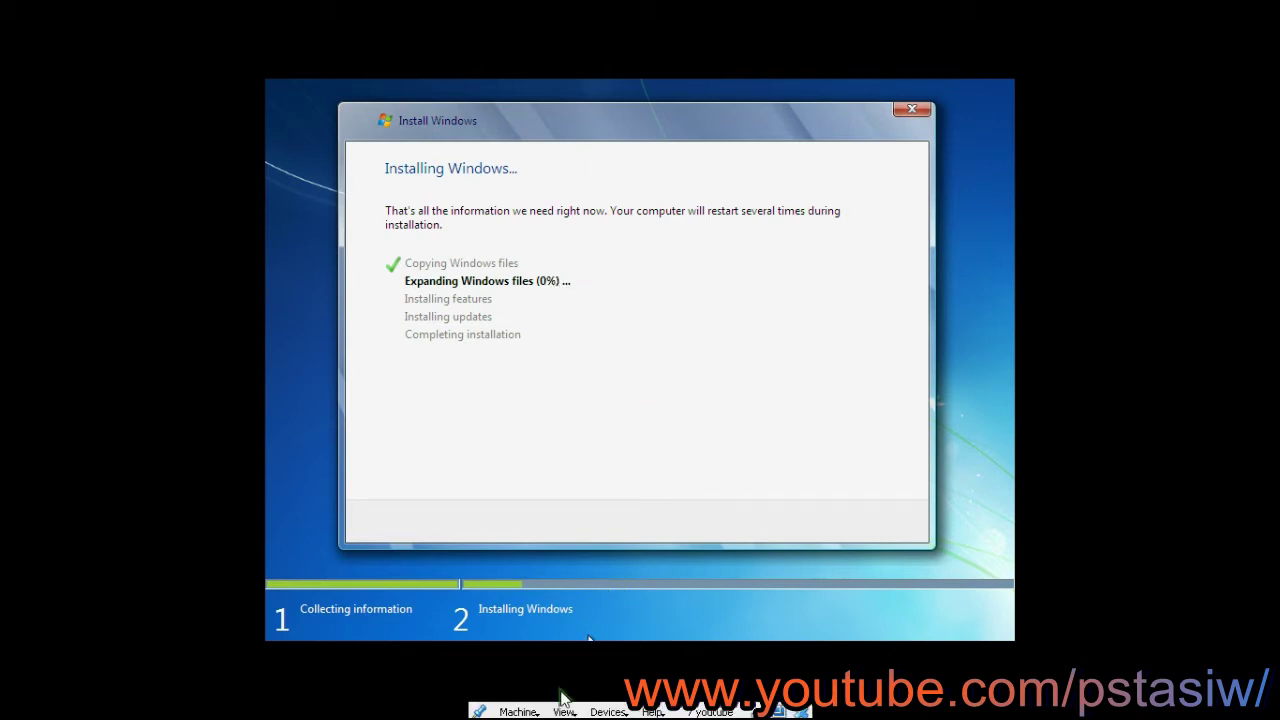
{"action": "left_click", "coordinate": [509, 709]}
{"action": "mouse_move", "coordinate": [567, 708]}
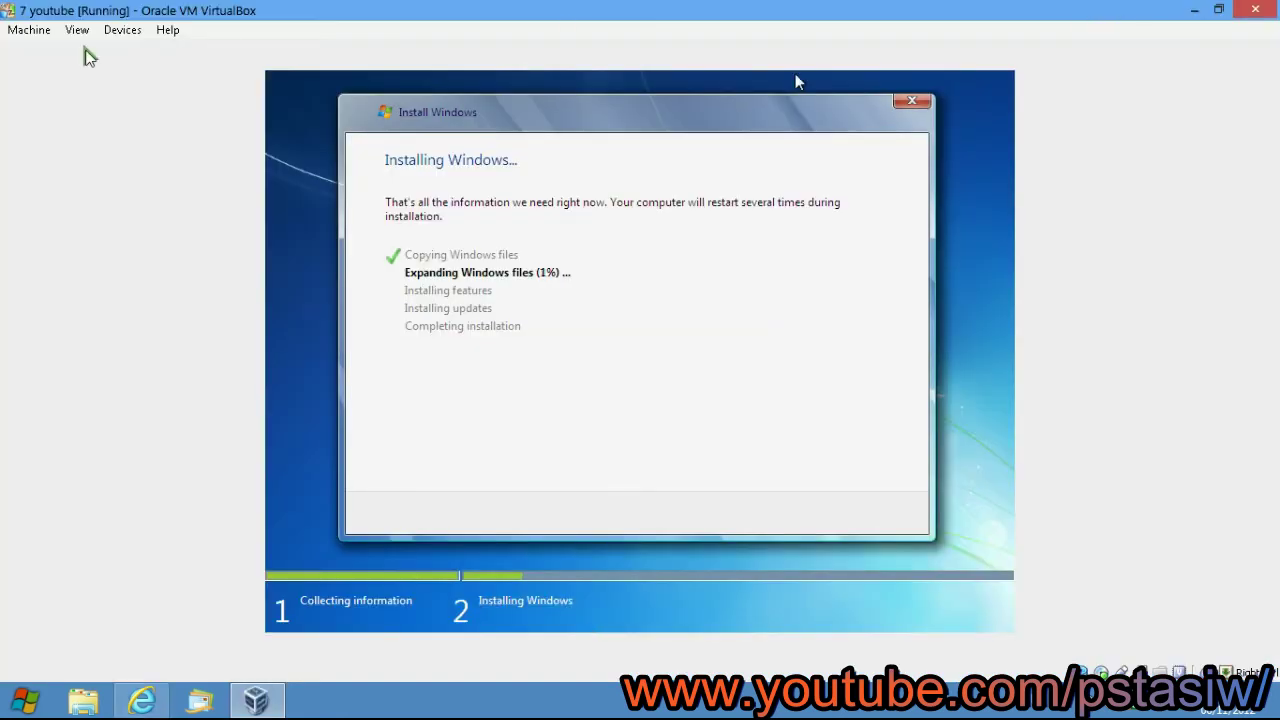
{"action": "key", "text": "Control_R+f"}
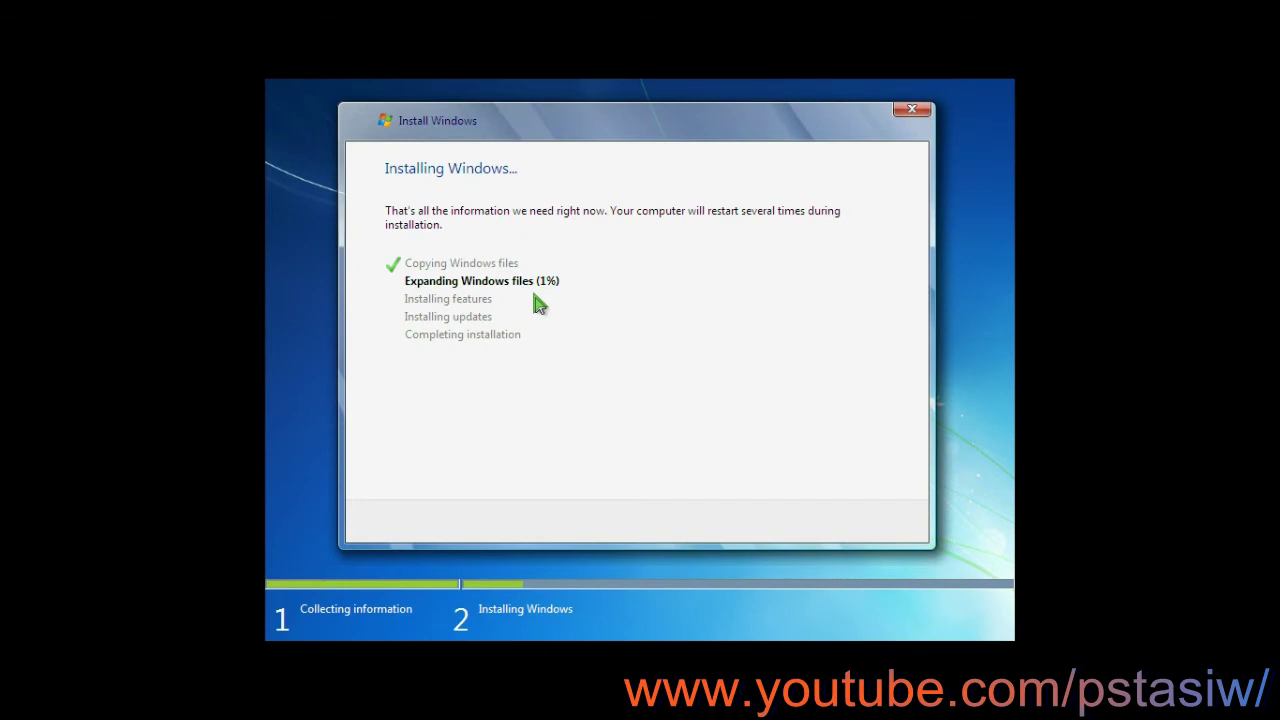
- Exit full screen, restore the virtual machine's window to a smaller size, and switch back to full screen
{"action": "mouse_move", "coordinate": [490, 716]}
{"action": "left_click", "coordinate": [563, 709]}
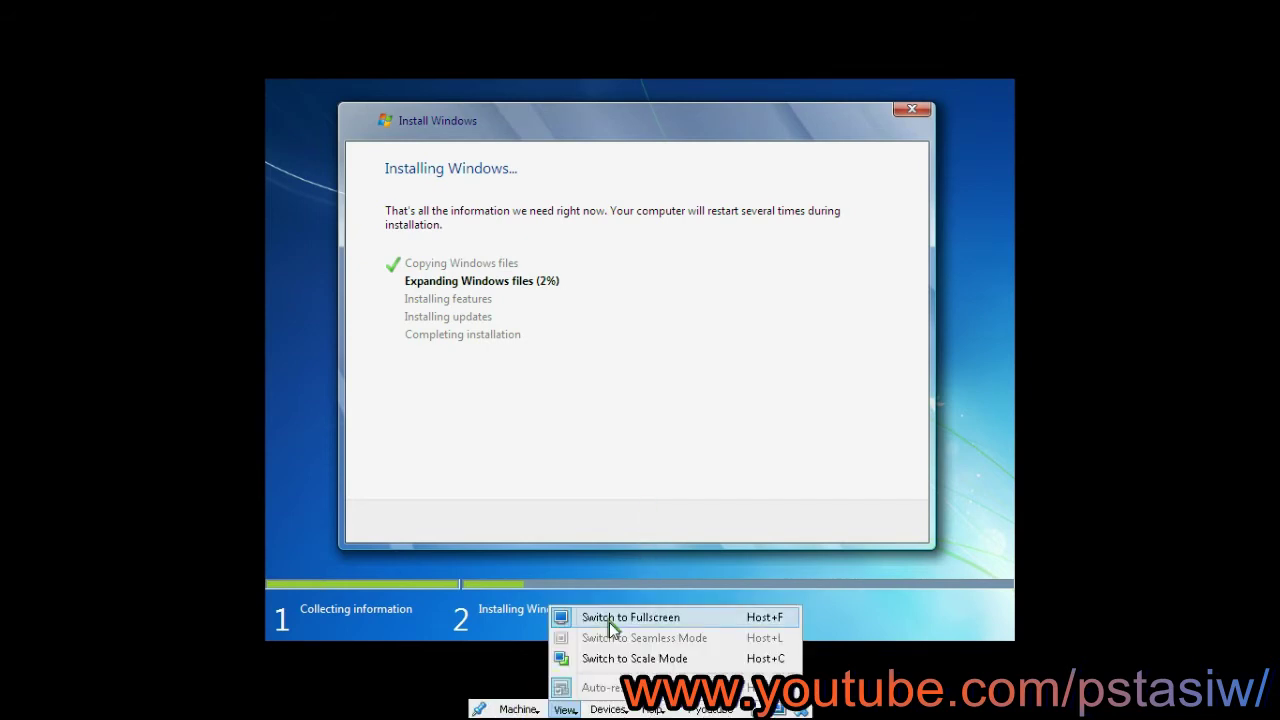
{"action": "left_click", "coordinate": [612, 615]}
{"action": "mouse_move", "coordinate": [995, 9]}
{"action": "left_mouse_down"}
{"action": "mouse_move", "coordinate": [1081, 46]}
{"action": "mouse_move", "coordinate": [1060, 8]}
{"action": "mouse_move", "coordinate": [996, 18]}
{"action": "left_mouse_up"}
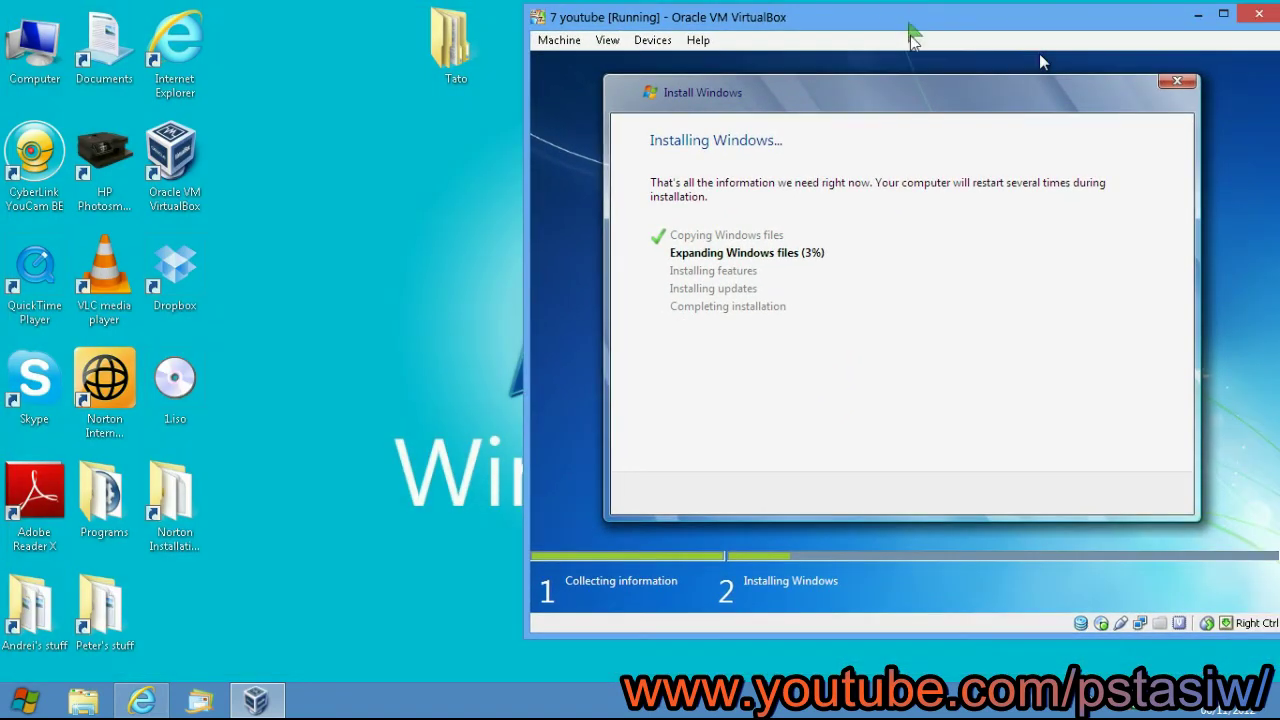
{"action": "left_click", "coordinate": [1061, 708]}
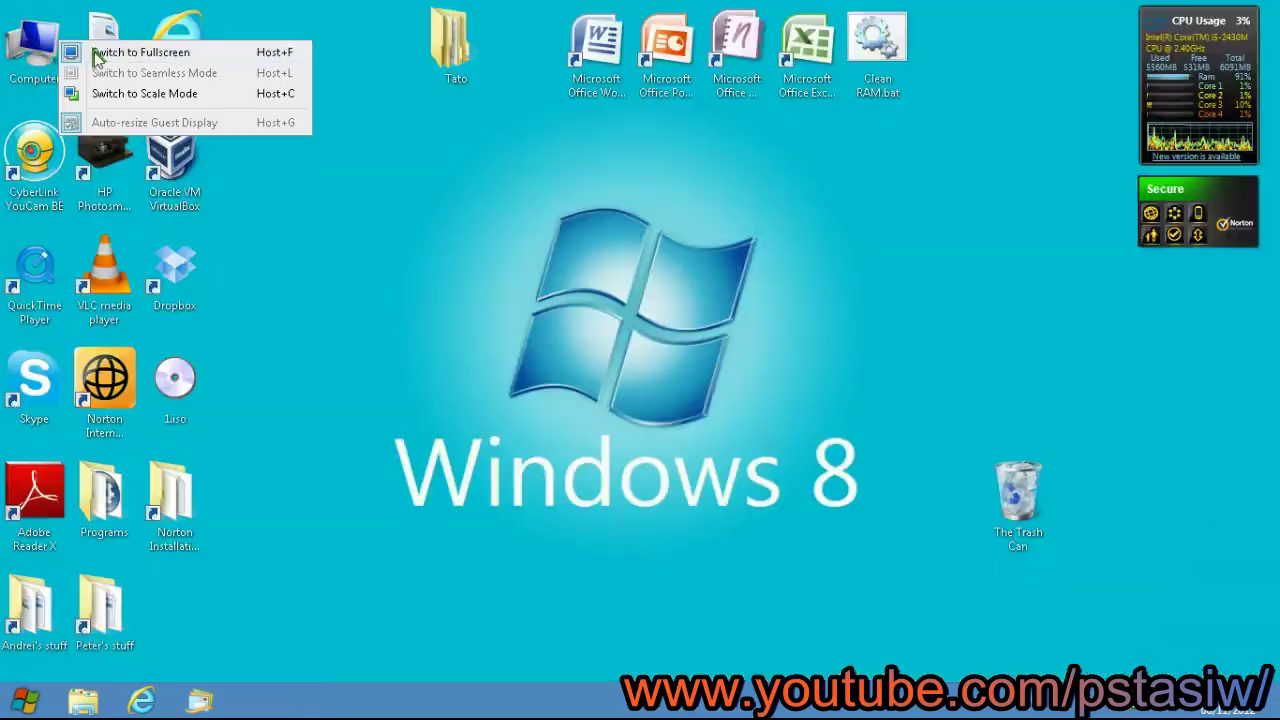
{"action": "left_click", "coordinate": [97, 58]}
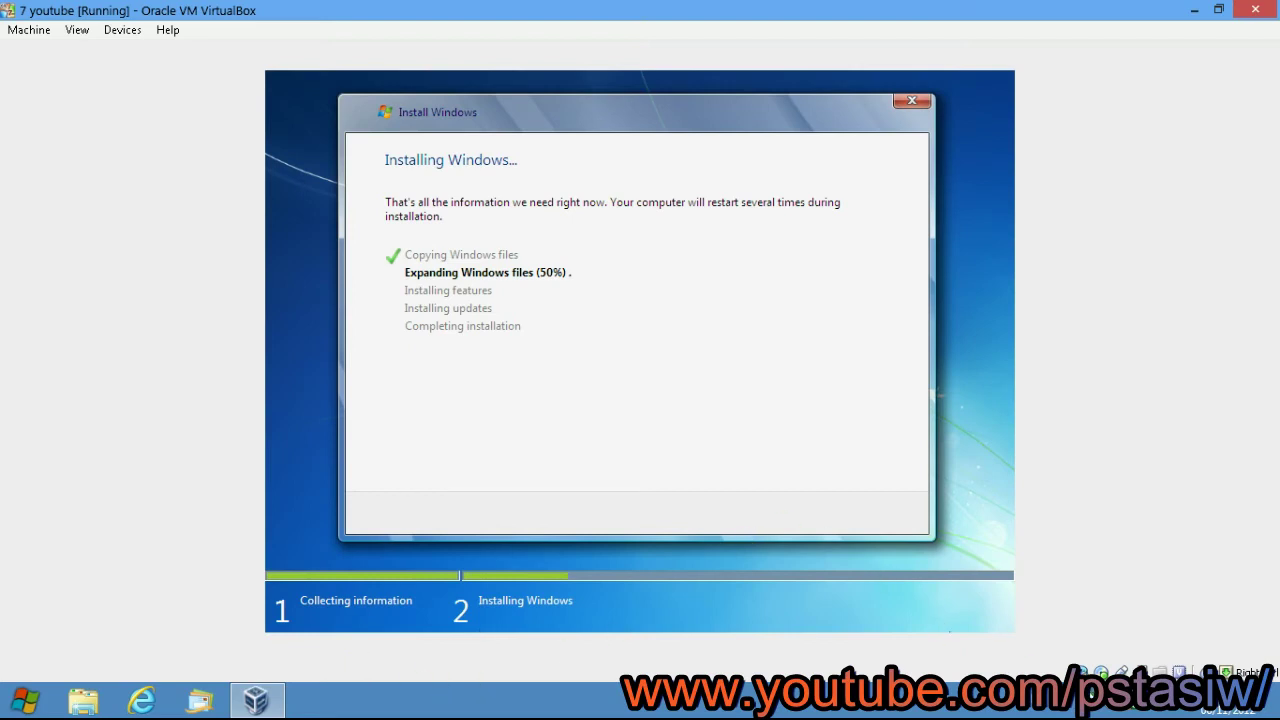
{"action": "left_click", "coordinate": [573, 318]}
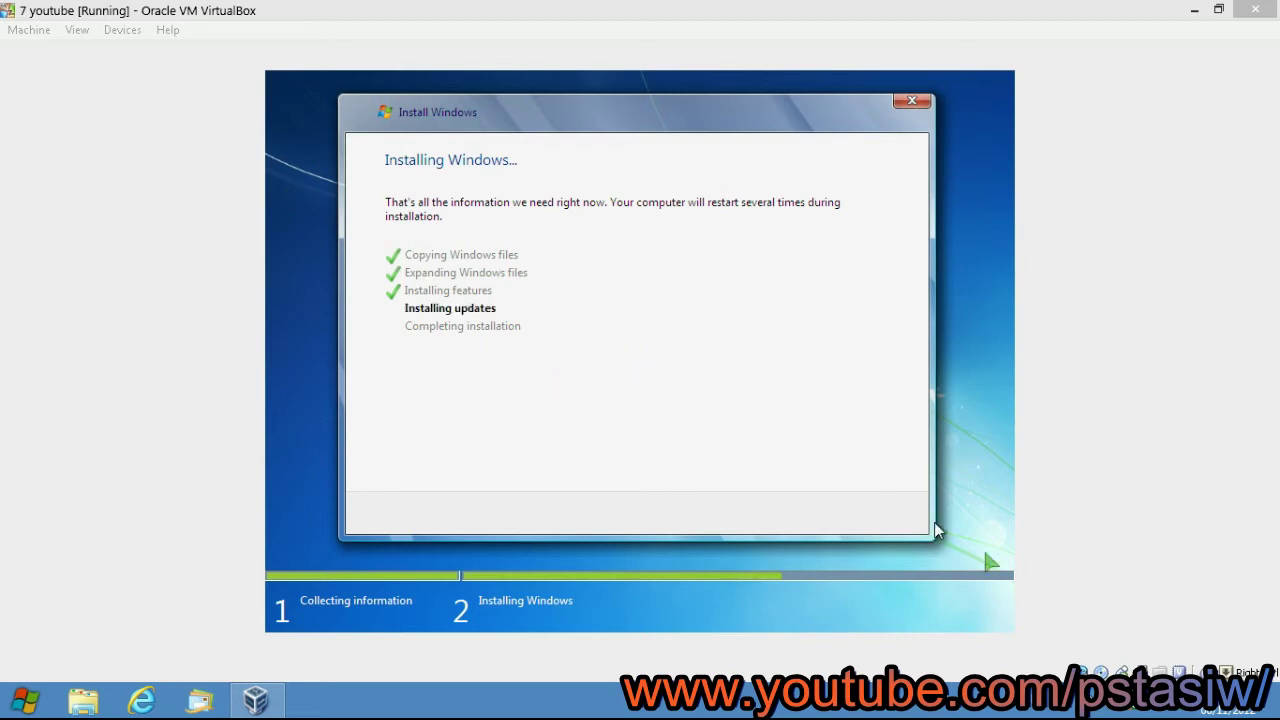
{"action": "left_click", "coordinate": [1057, 708]}
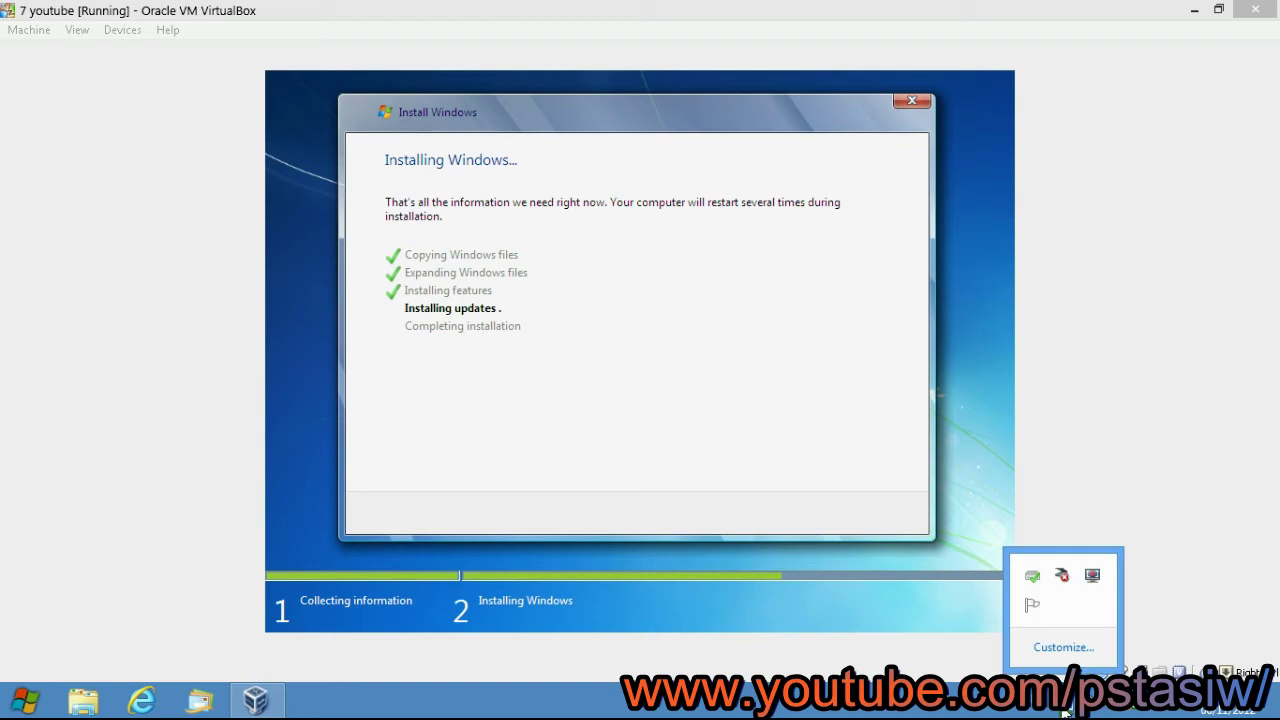
{"action": "left_click", "coordinate": [763, 419]}
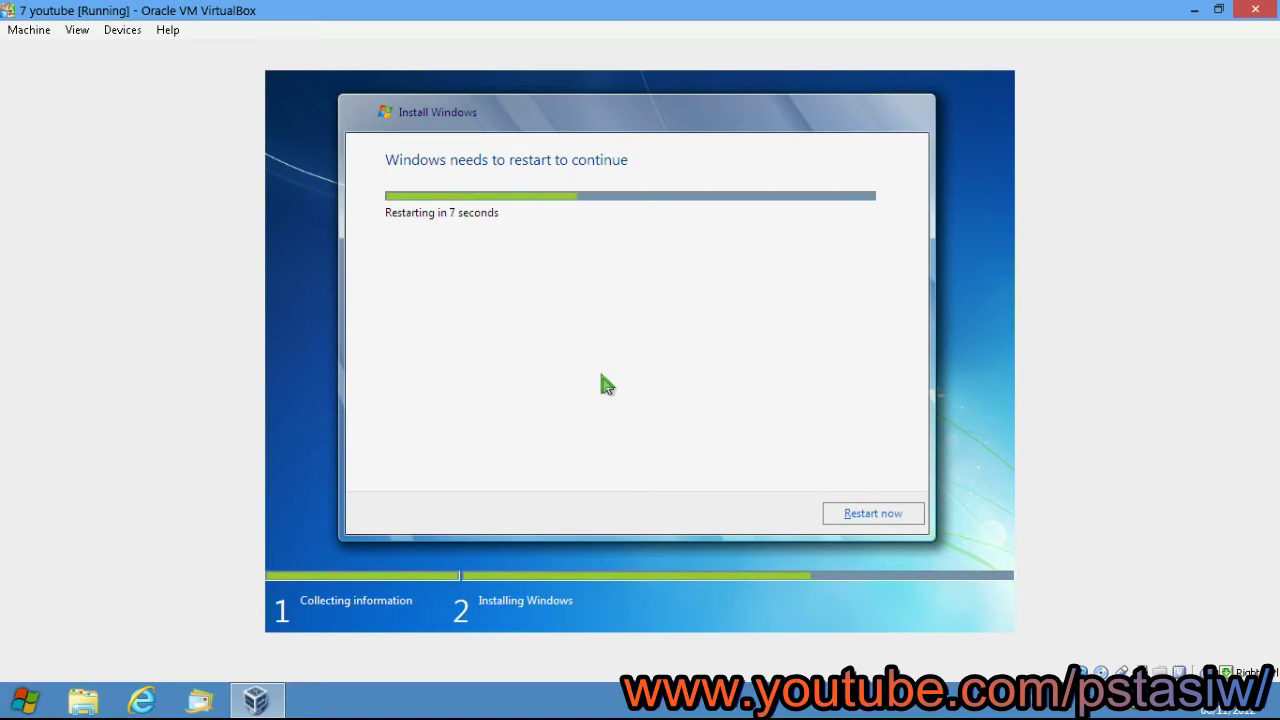
- Remove the Windows 7.iso disk from the virtual CD/DVD drive while setup restarts the virtual machine
{"action": "left_click", "coordinate": [110, 32]}
{"action": "mouse_move", "coordinate": [212, 50]}
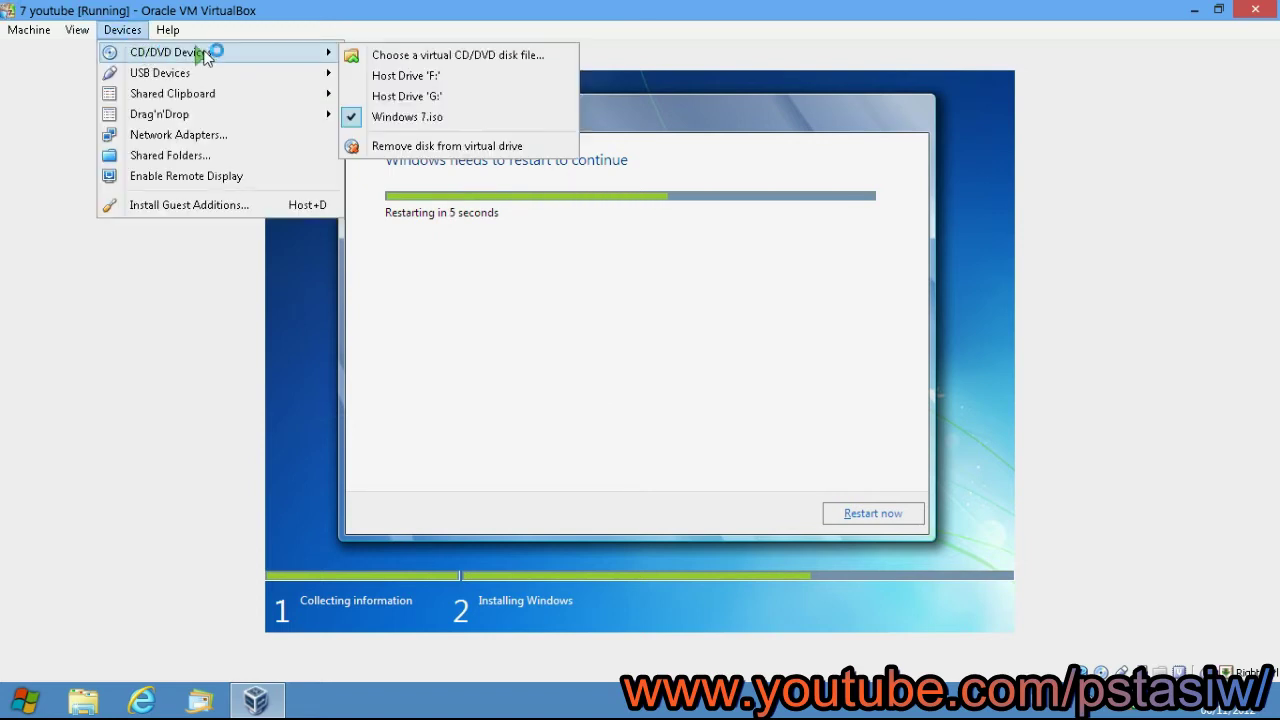
{"action": "left_click", "coordinate": [450, 147]}
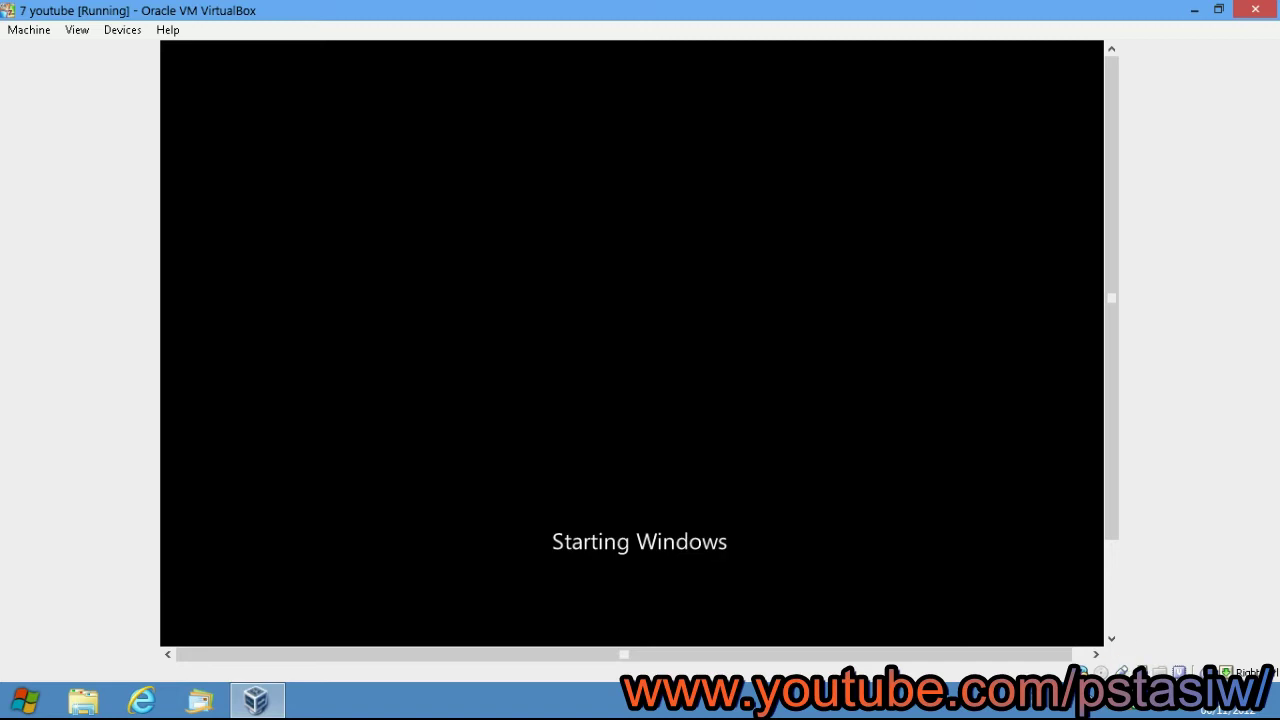
{"action": "left_click", "coordinate": [1066, 710]}
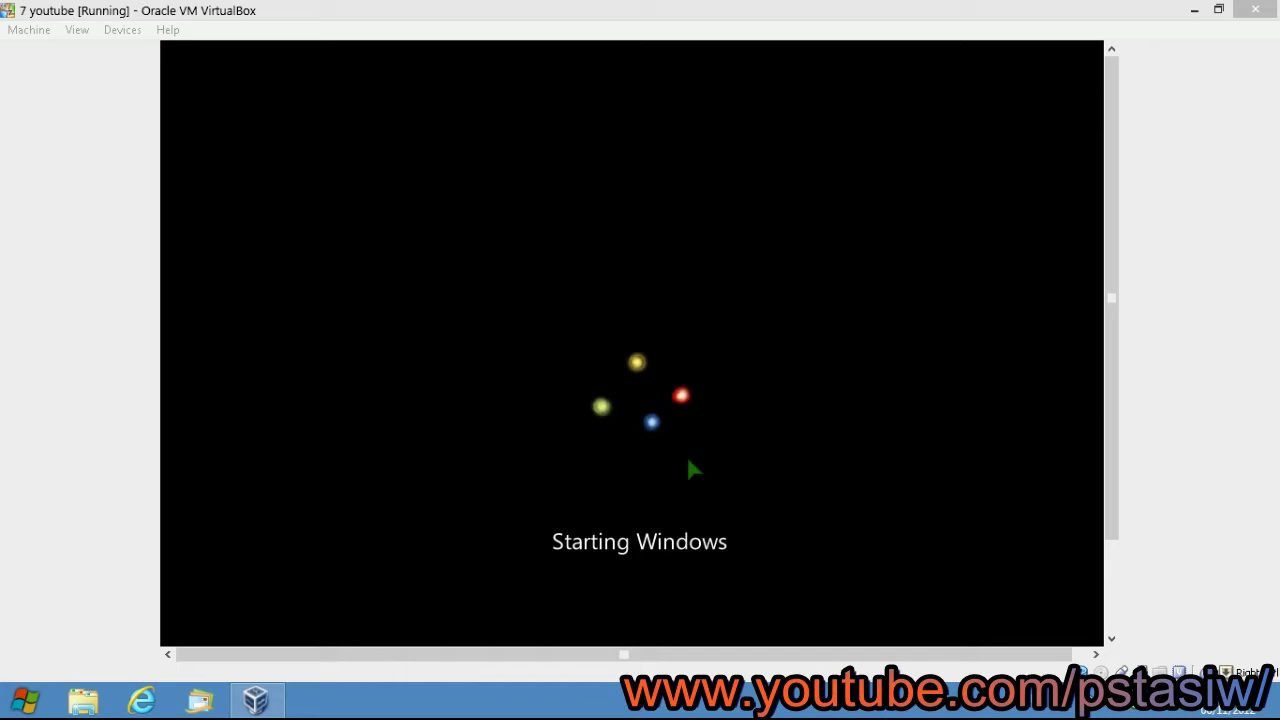
- Insert Windows 7.iso into the virtual CD/DVD drive again and remove it from the drive
{"action": "left_click", "coordinate": [122, 29]}
{"action": "mouse_move", "coordinate": [196, 55]}
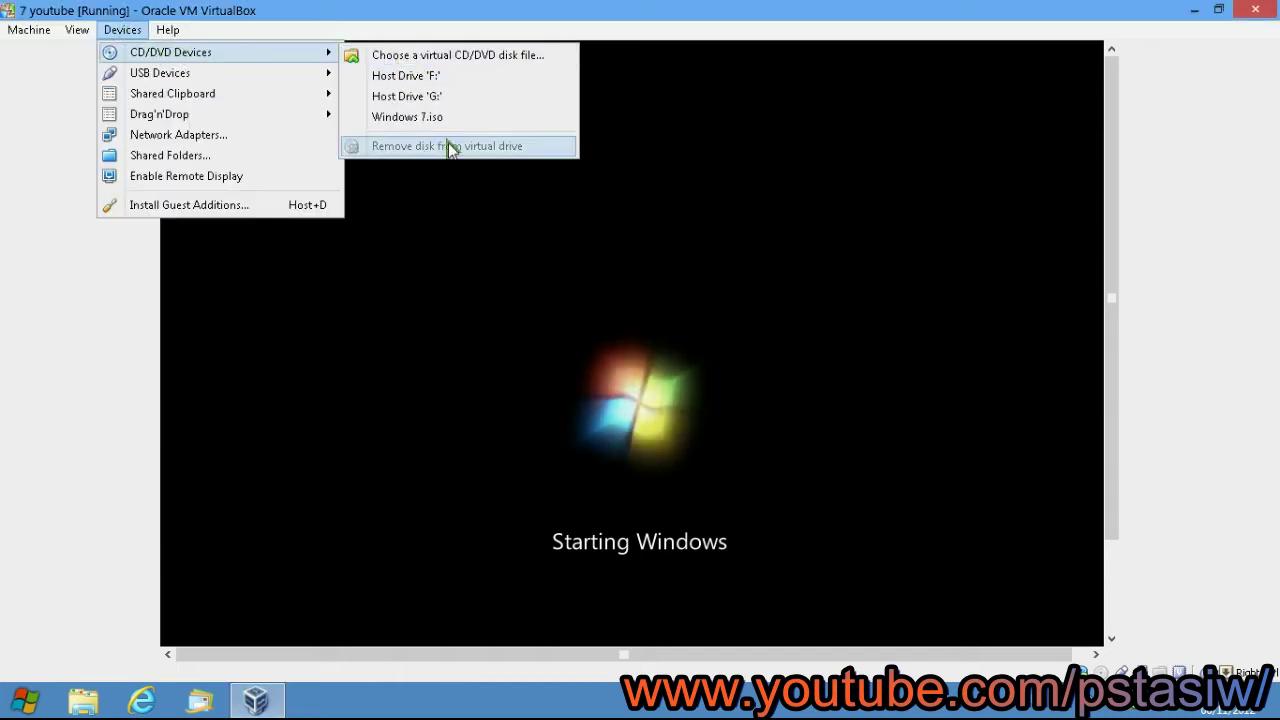
{"action": "left_click", "coordinate": [422, 117]}
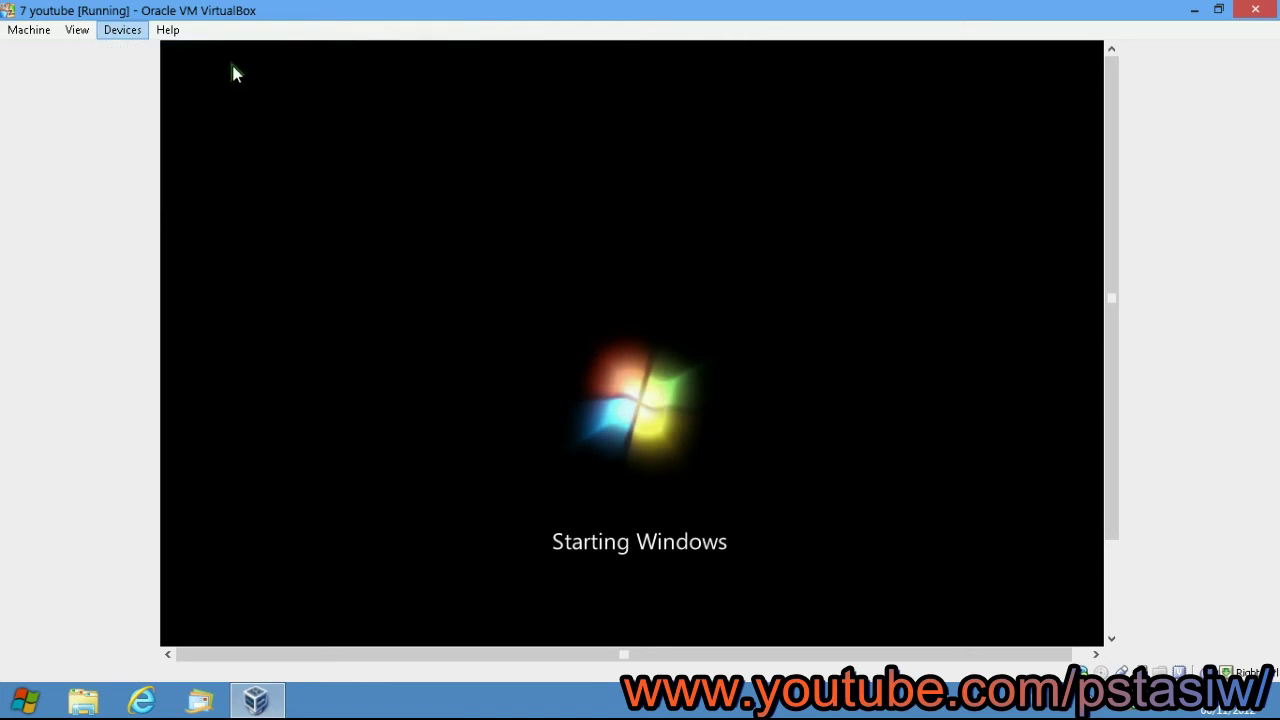
{"action": "left_click", "coordinate": [122, 29]}
{"action": "mouse_move", "coordinate": [196, 52]}
{"action": "left_click", "coordinate": [391, 147]}
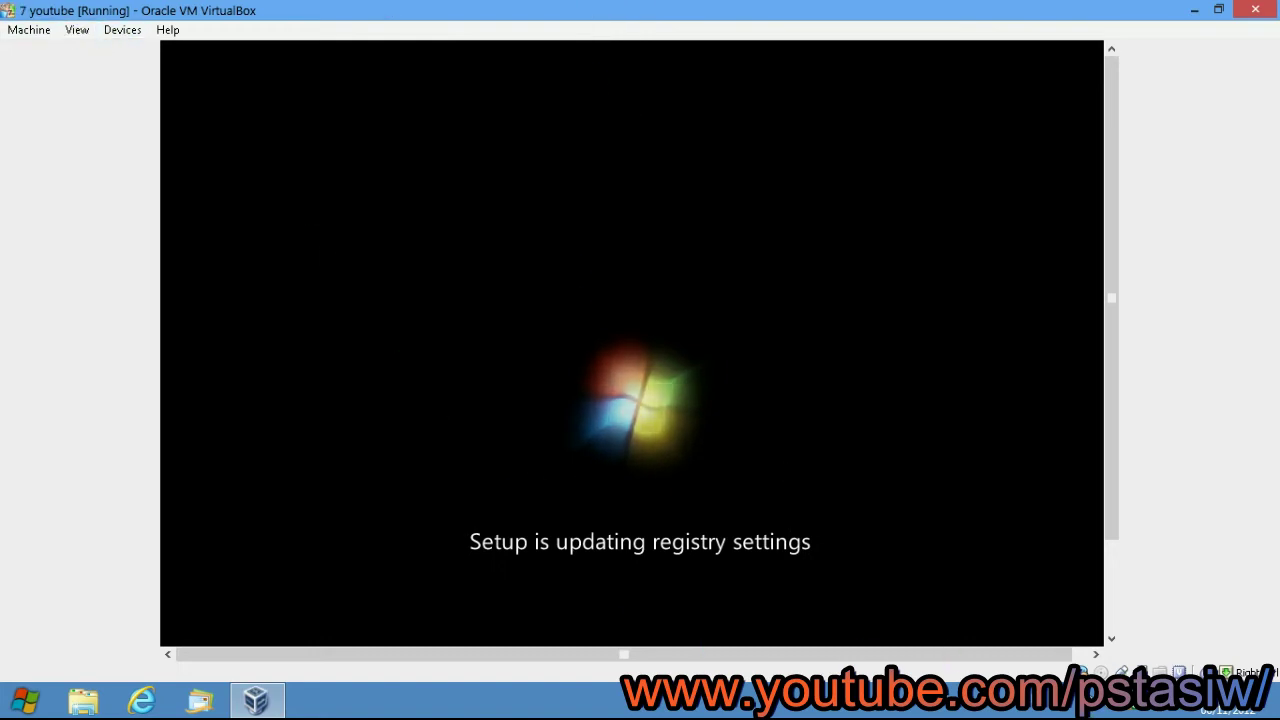
- Show the virtual machine in full screen while setup completes the installation, and return it to windowed view
{"action": "left_click", "coordinate": [1068, 705]}
{"action": "left_click", "coordinate": [1068, 705]}
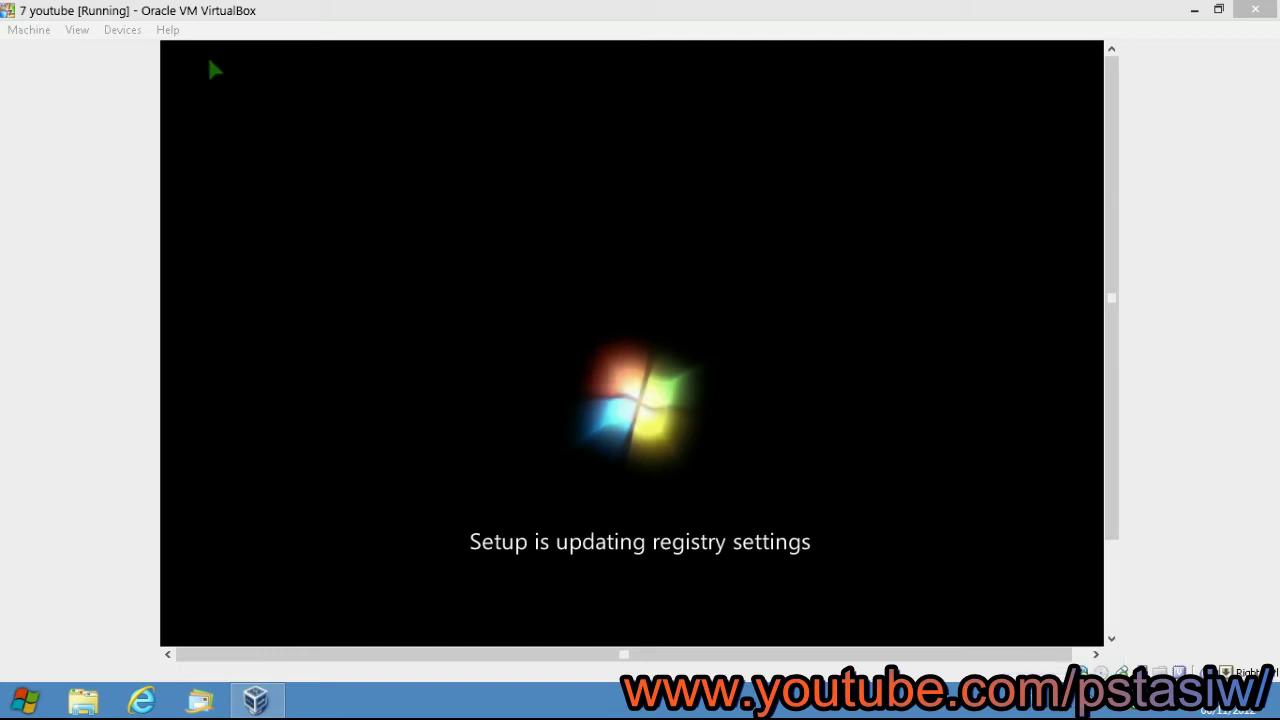
{"action": "left_click", "coordinate": [78, 31]}
{"action": "left_click", "coordinate": [95, 52]}
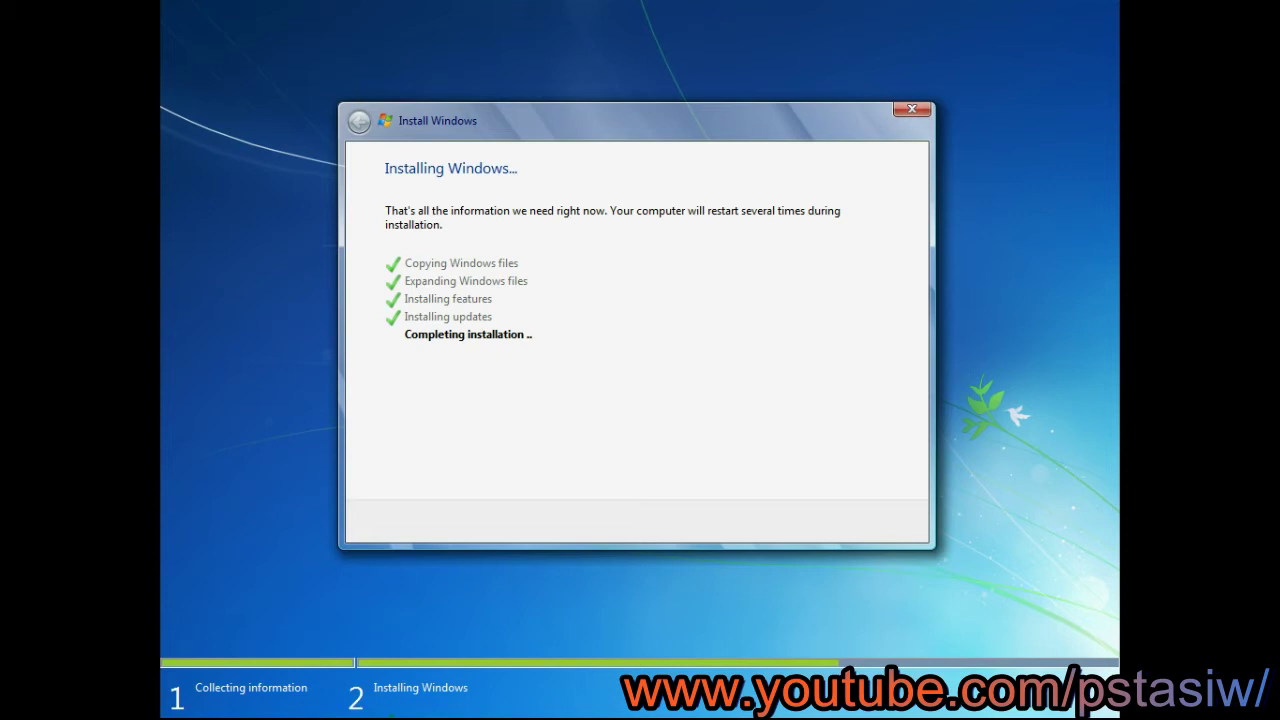
{"action": "left_click", "coordinate": [565, 709]}
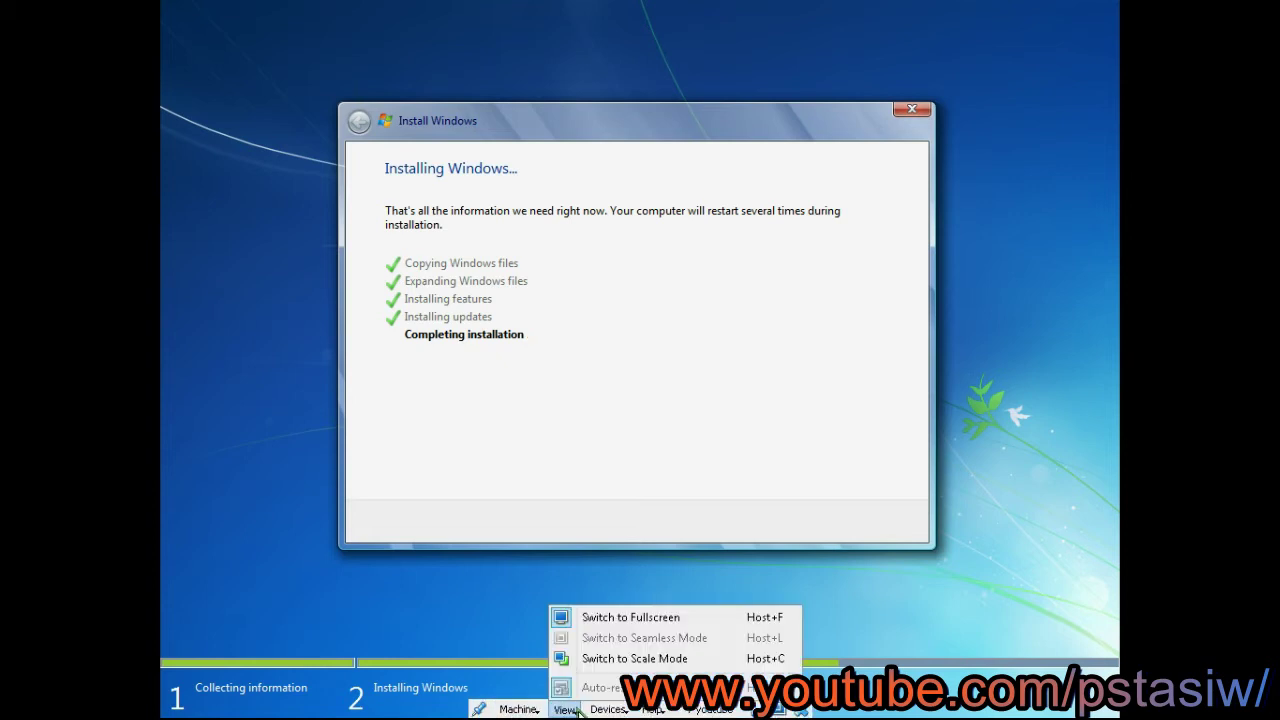
{"action": "left_click", "coordinate": [640, 616]}
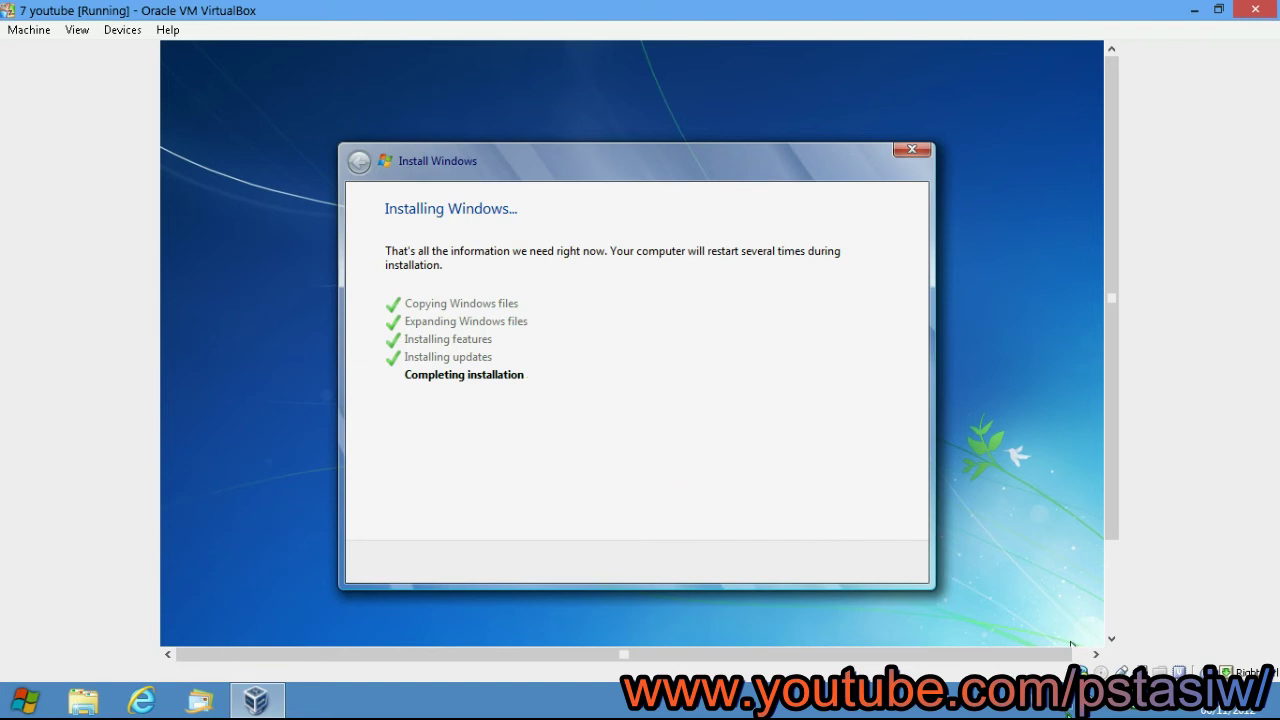
{"action": "left_click", "coordinate": [1081, 671]}
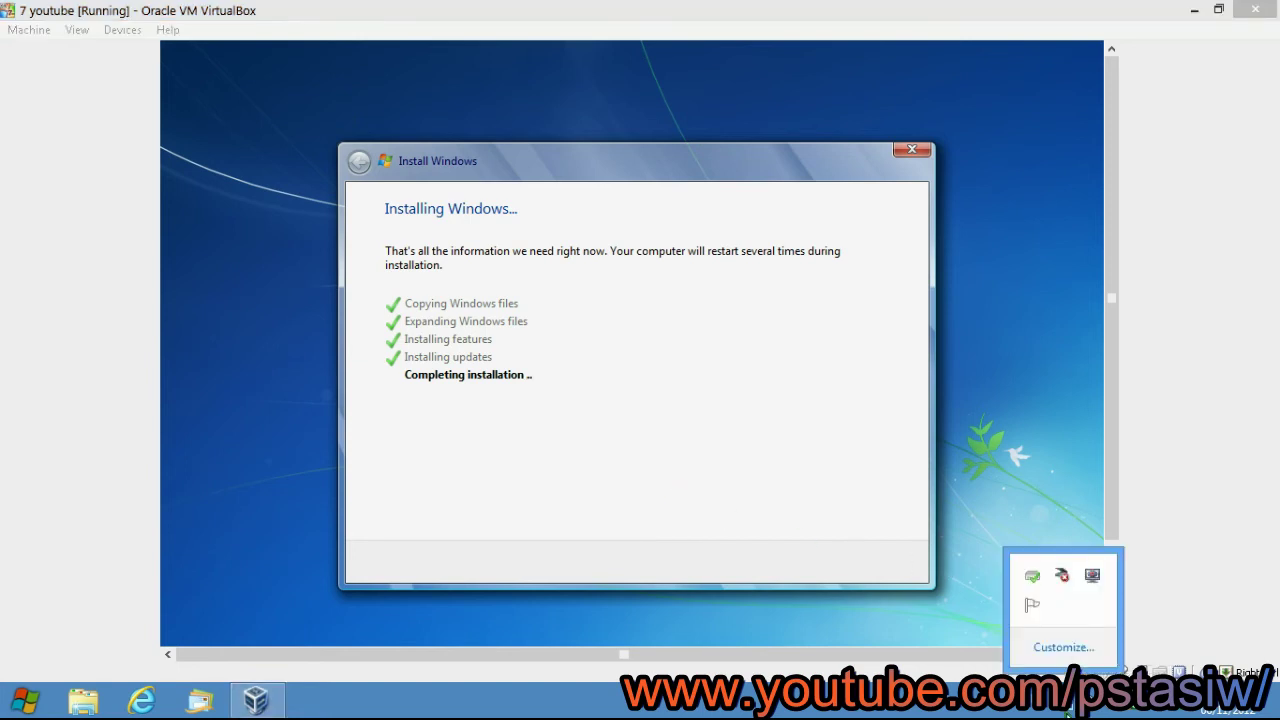
{"action": "left_click", "coordinate": [1068, 712]}
{"action": "left_click_drag", "start_coordinate": [1110, 353], "coordinate": [1135, 450]}
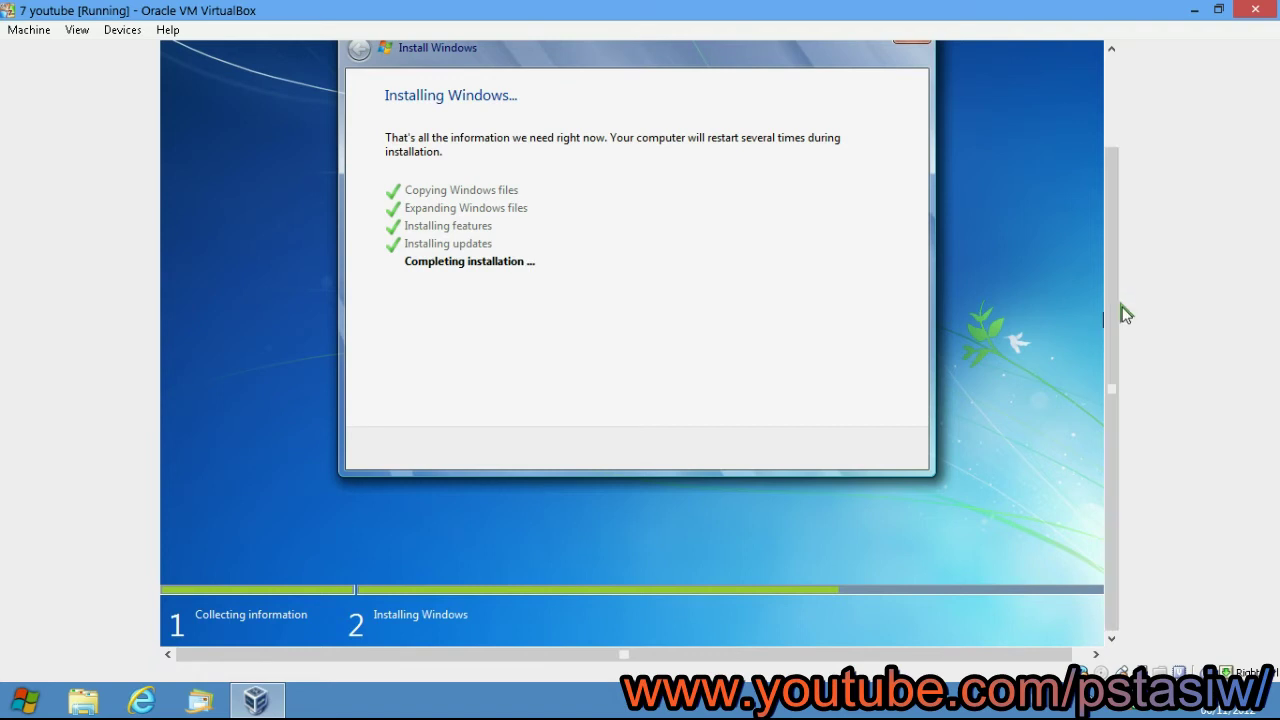
{"action": "left_click_drag", "start_coordinate": [1112, 313], "coordinate": [1122, 272]}
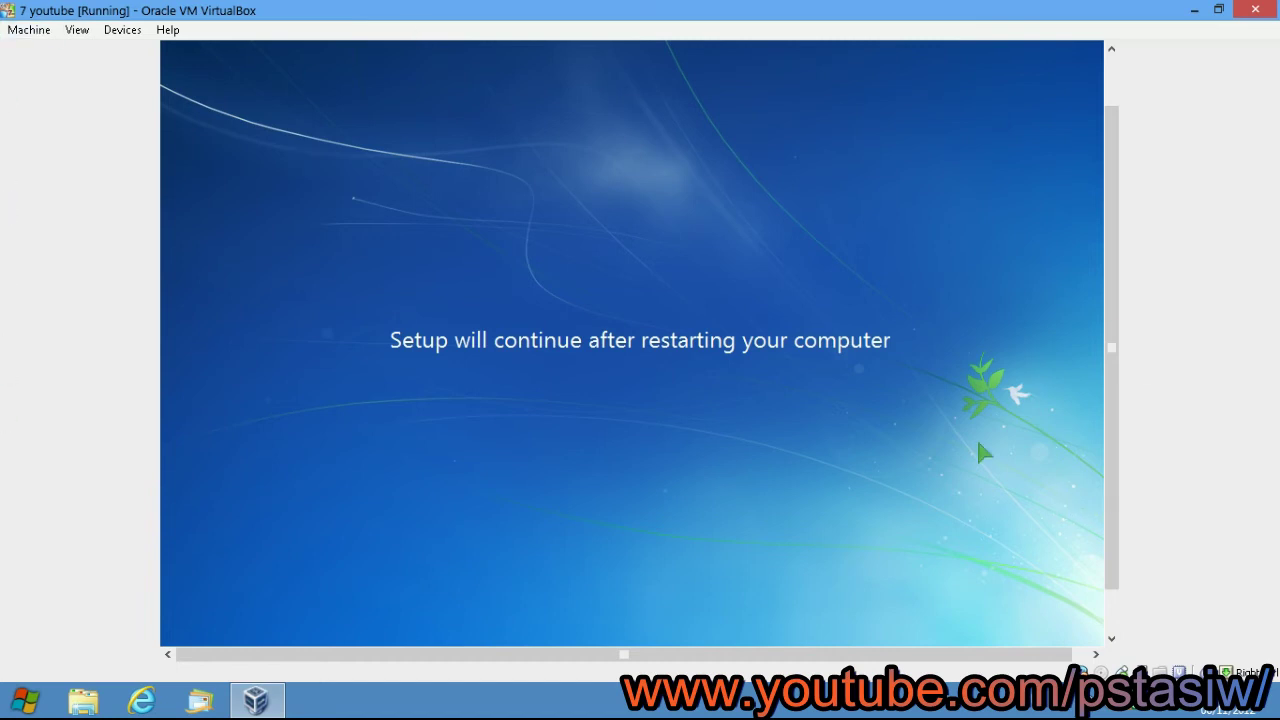
{"action": "left_click", "coordinate": [1072, 705]}
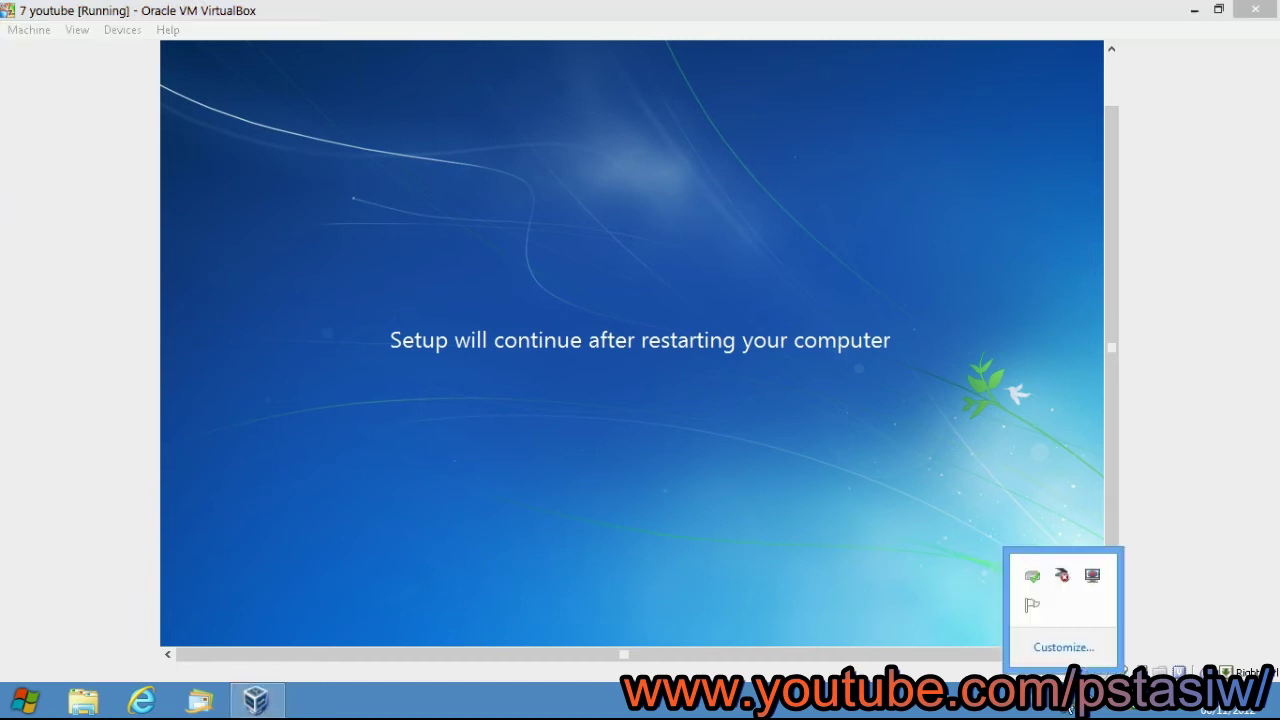
{"action": "left_click", "coordinate": [1070, 708]}
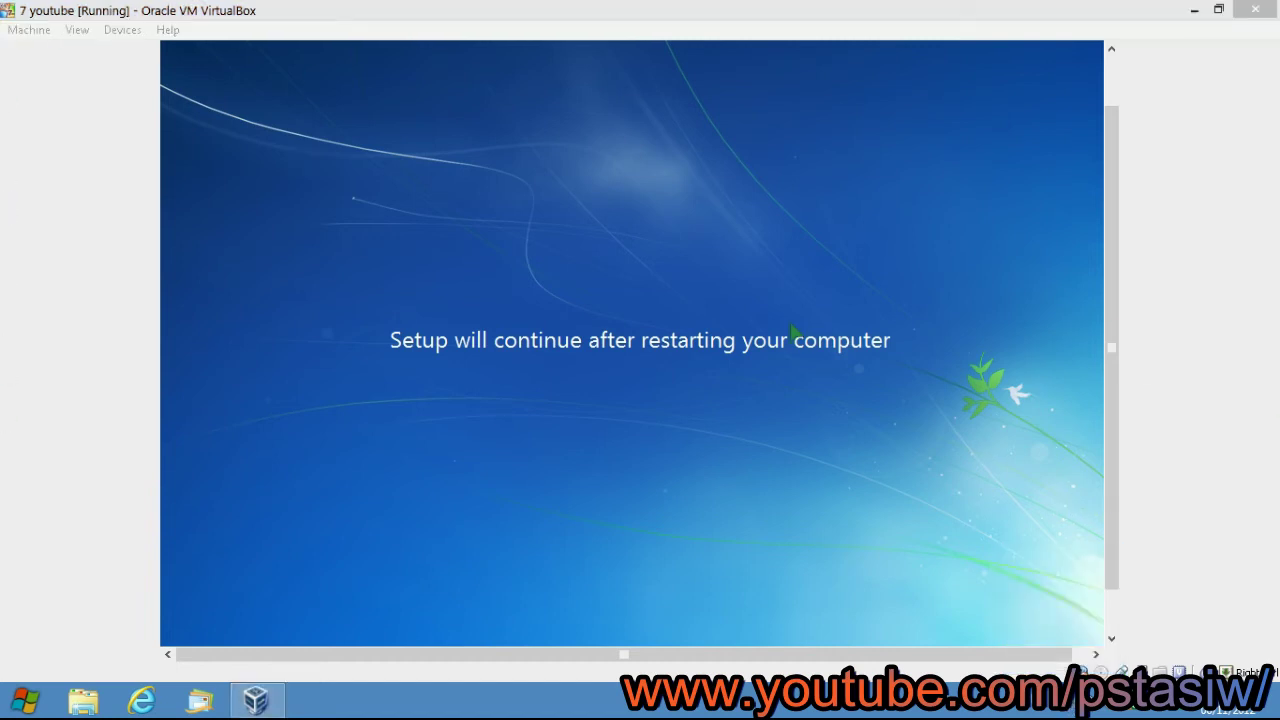
{"action": "left_click", "coordinate": [28, 30]}
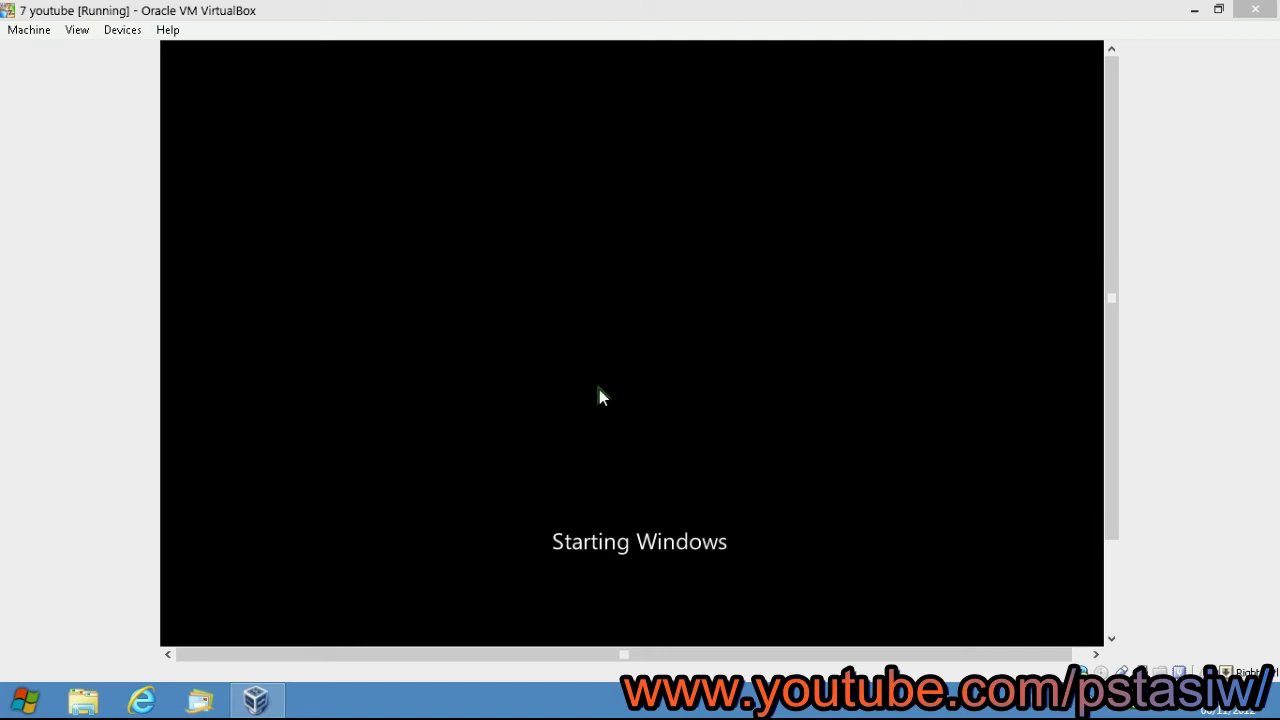
{"action": "left_click", "coordinate": [1064, 706]}
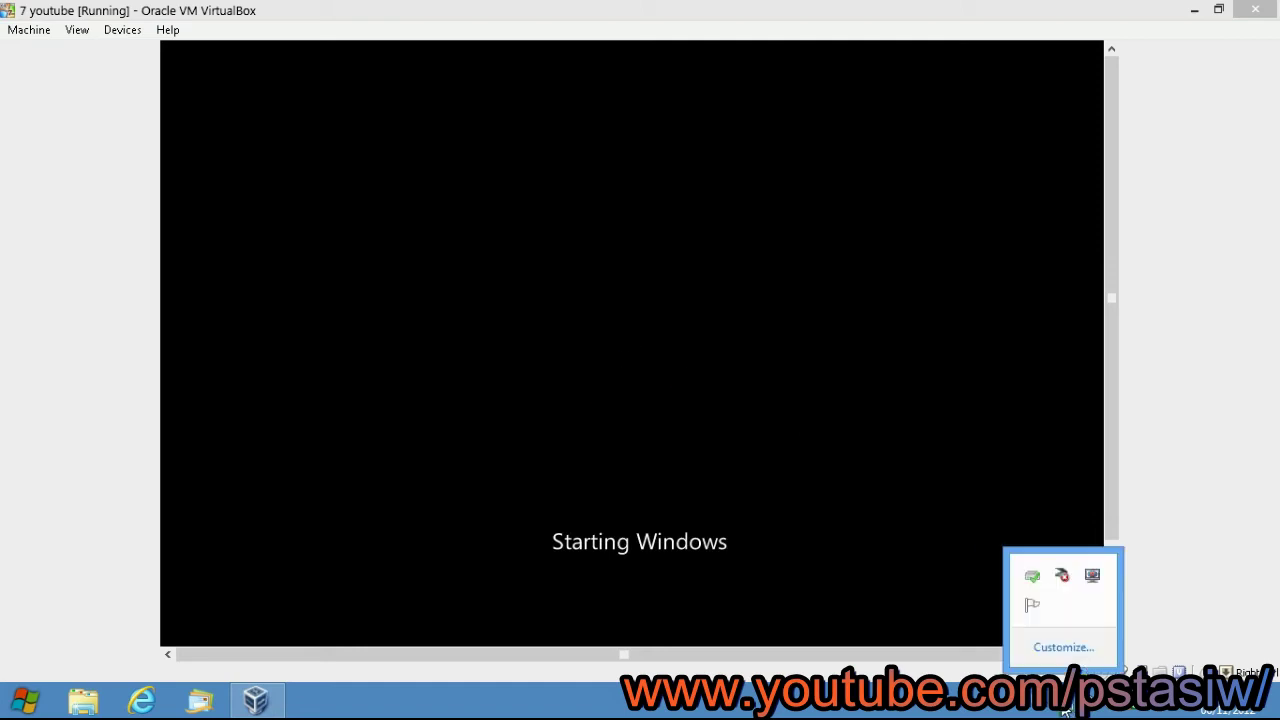
{"action": "left_click", "coordinate": [1066, 708]}
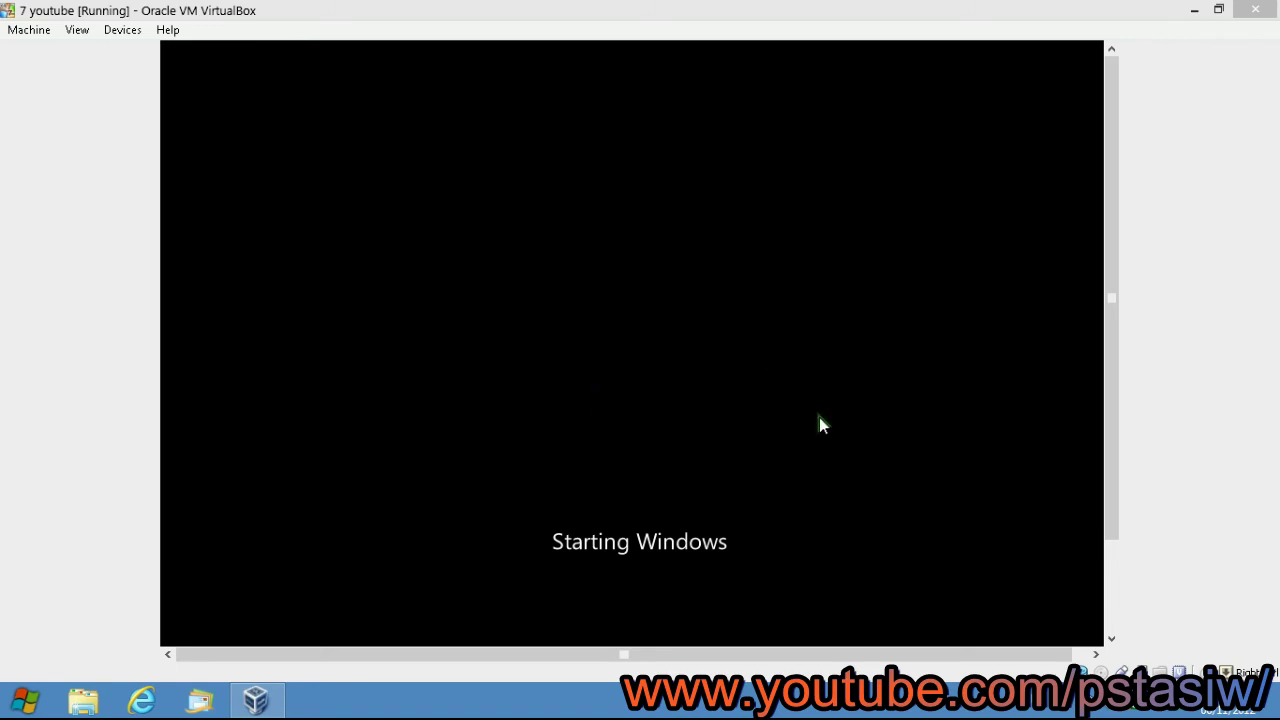
- Switch the restarting virtual machine to full screen
{"action": "left_click", "coordinate": [77, 29]}
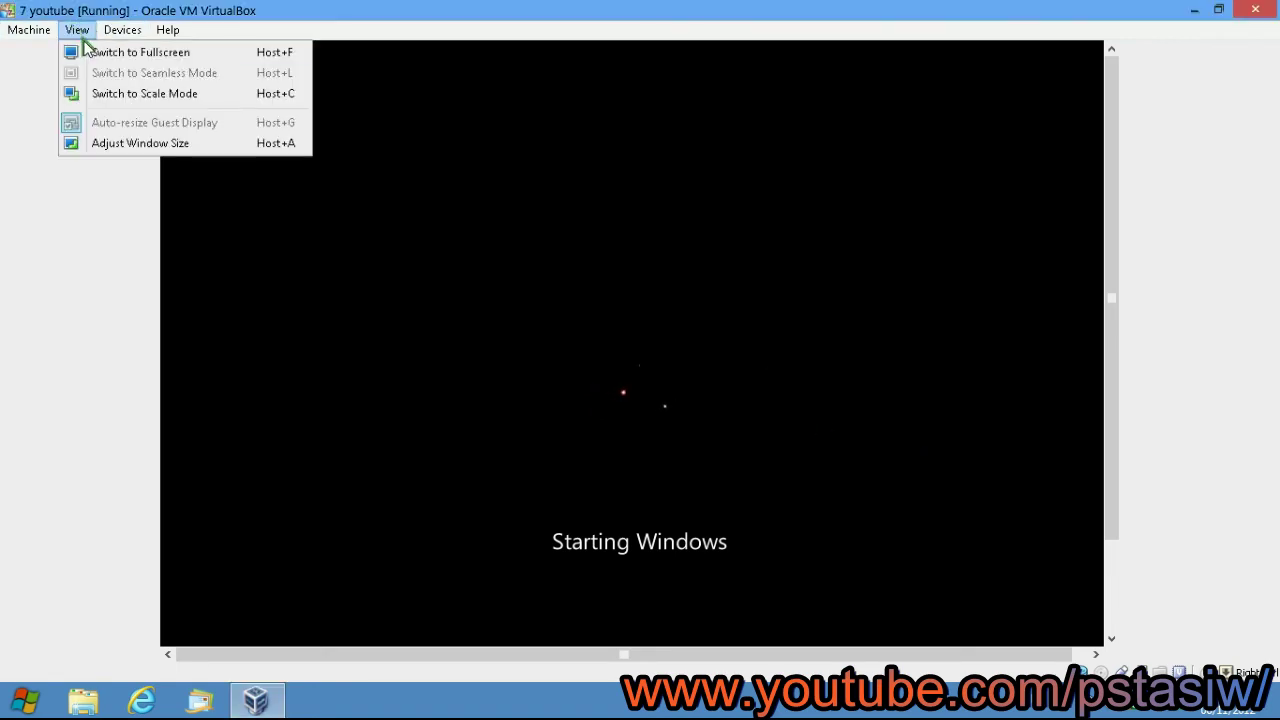
{"action": "left_click", "coordinate": [88, 52]}
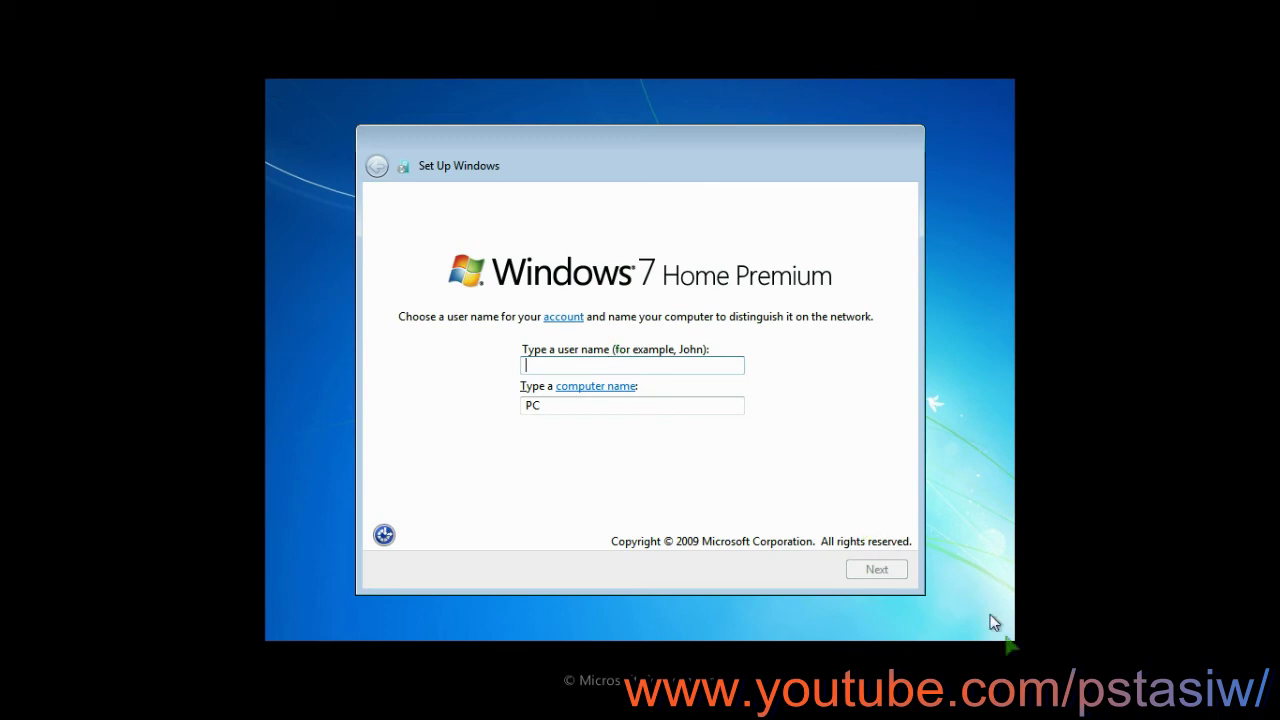
- Enter the account's user name, accept the suggested computer name, and continue without setting a password
{"action": "type", "text": "pstasiw"}
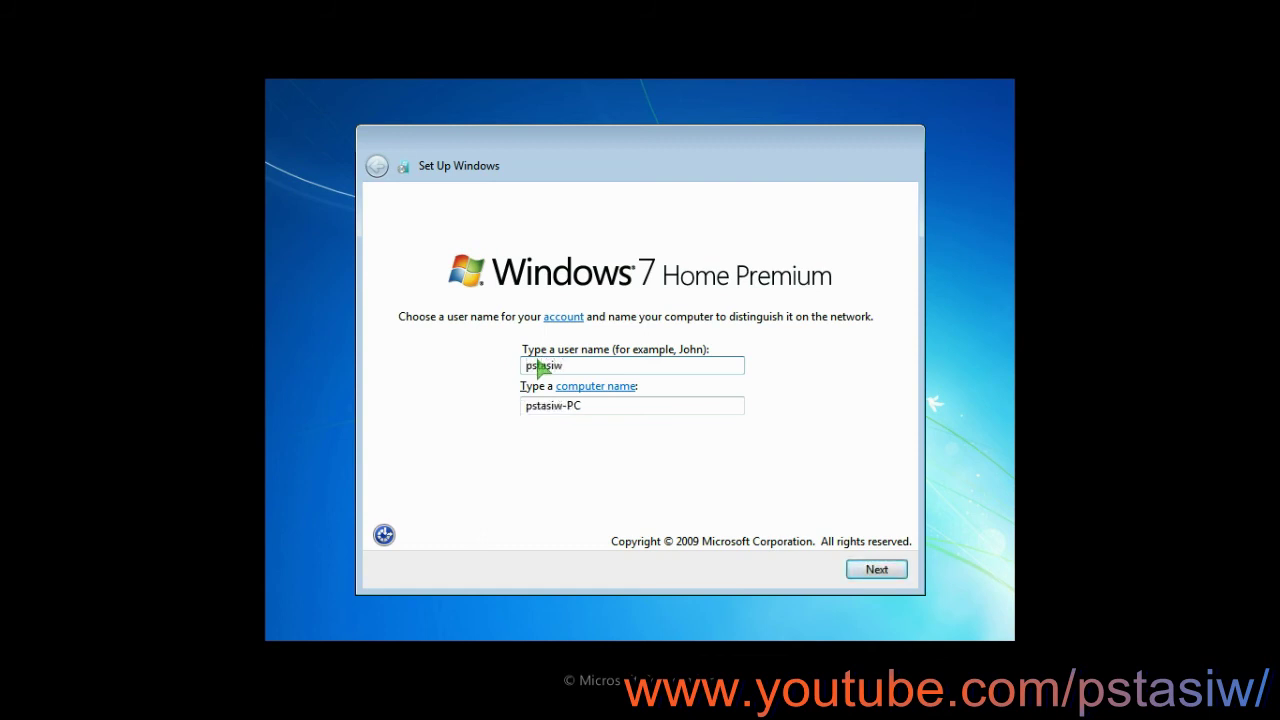
{"action": "left_click", "coordinate": [870, 572]}
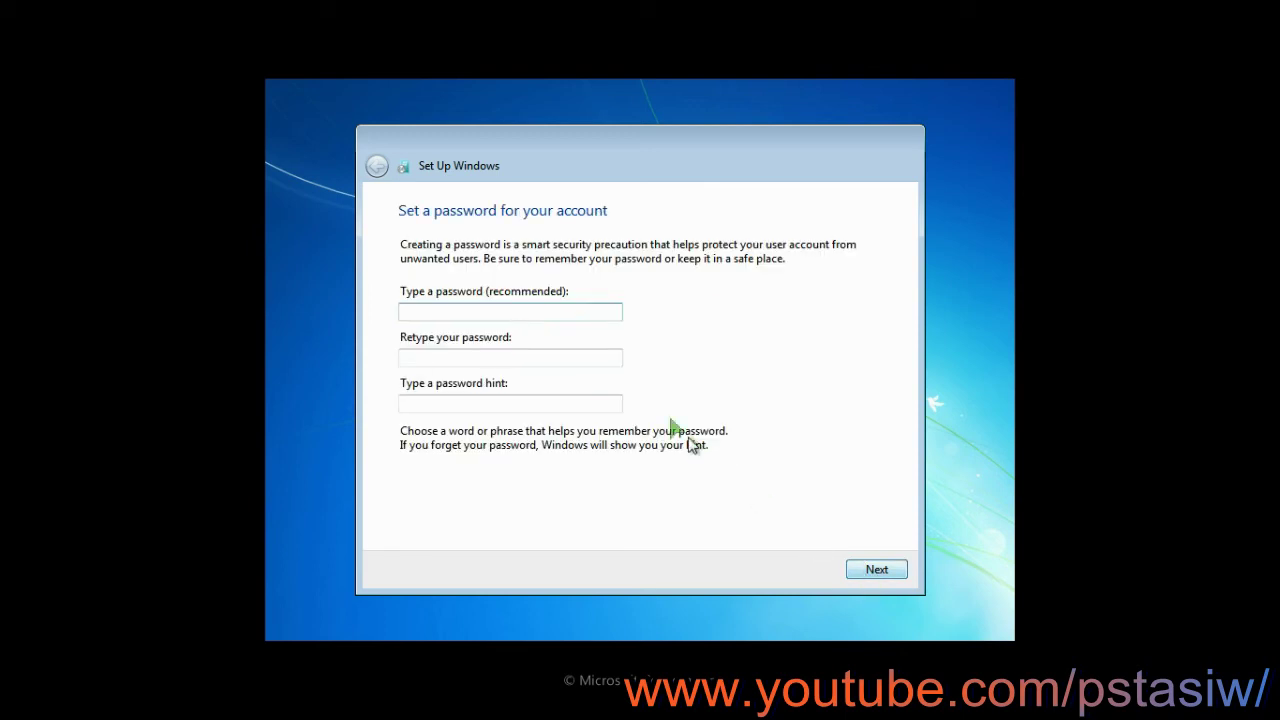
{"action": "left_click", "coordinate": [877, 570]}
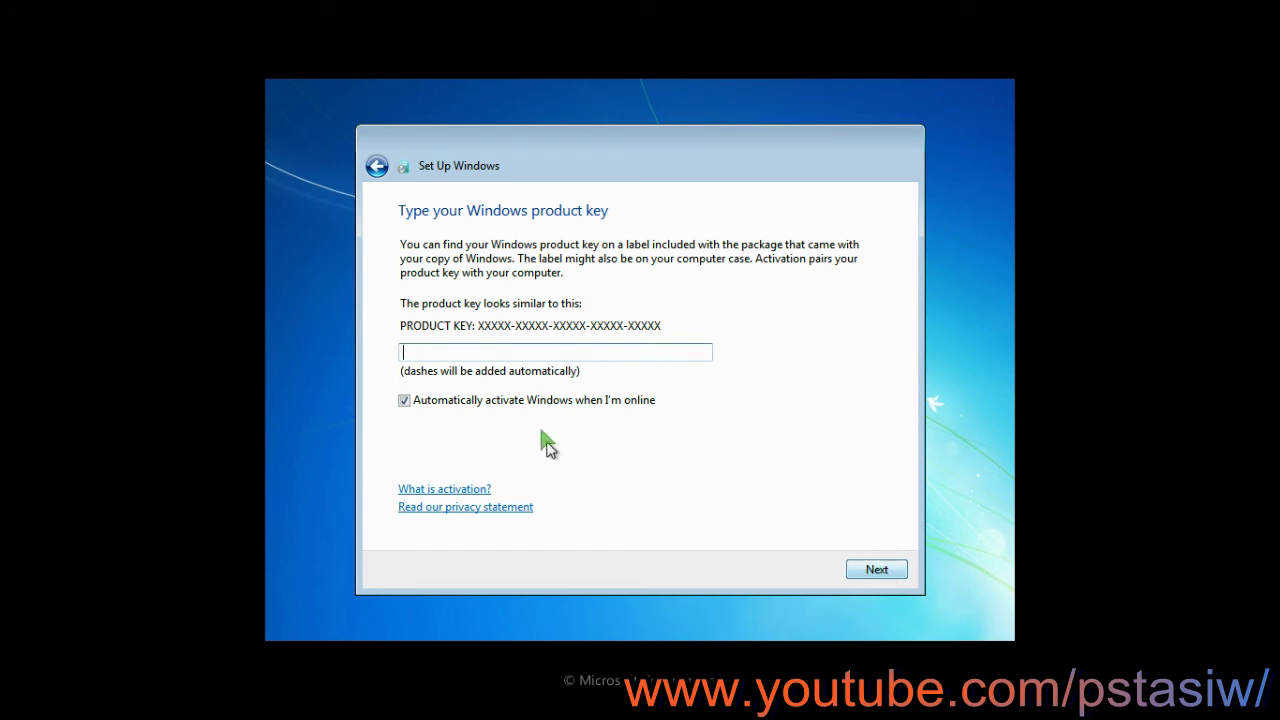
- Turn off automatic activation, skip the Windows product key, and choose to install important updates only
{"action": "left_click", "coordinate": [501, 398]}
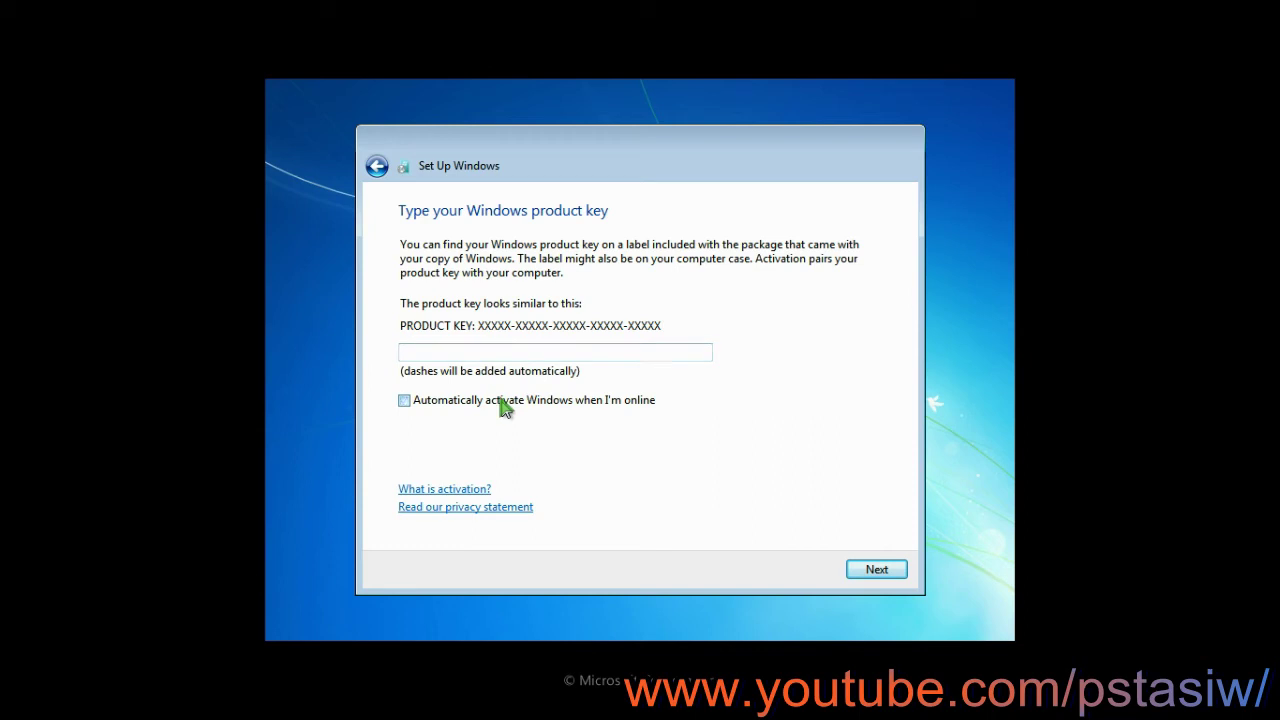
{"action": "left_click", "coordinate": [870, 567]}
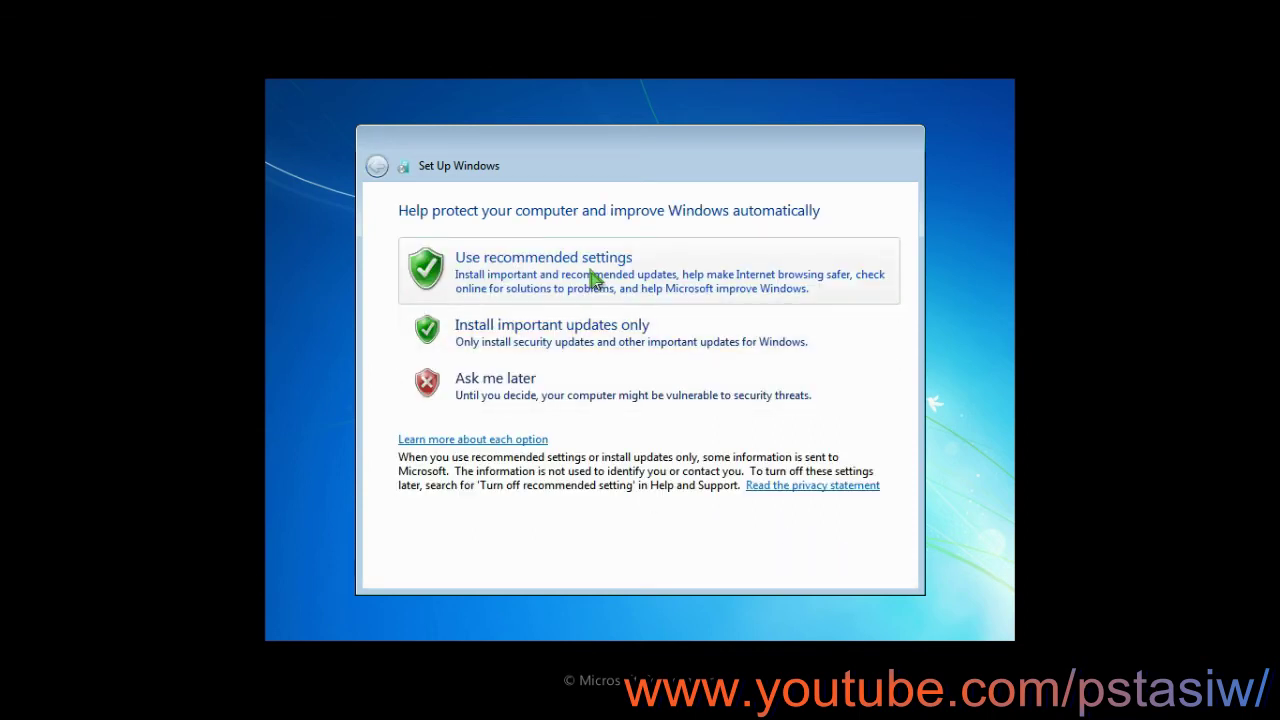
{"action": "left_click", "coordinate": [578, 342]}
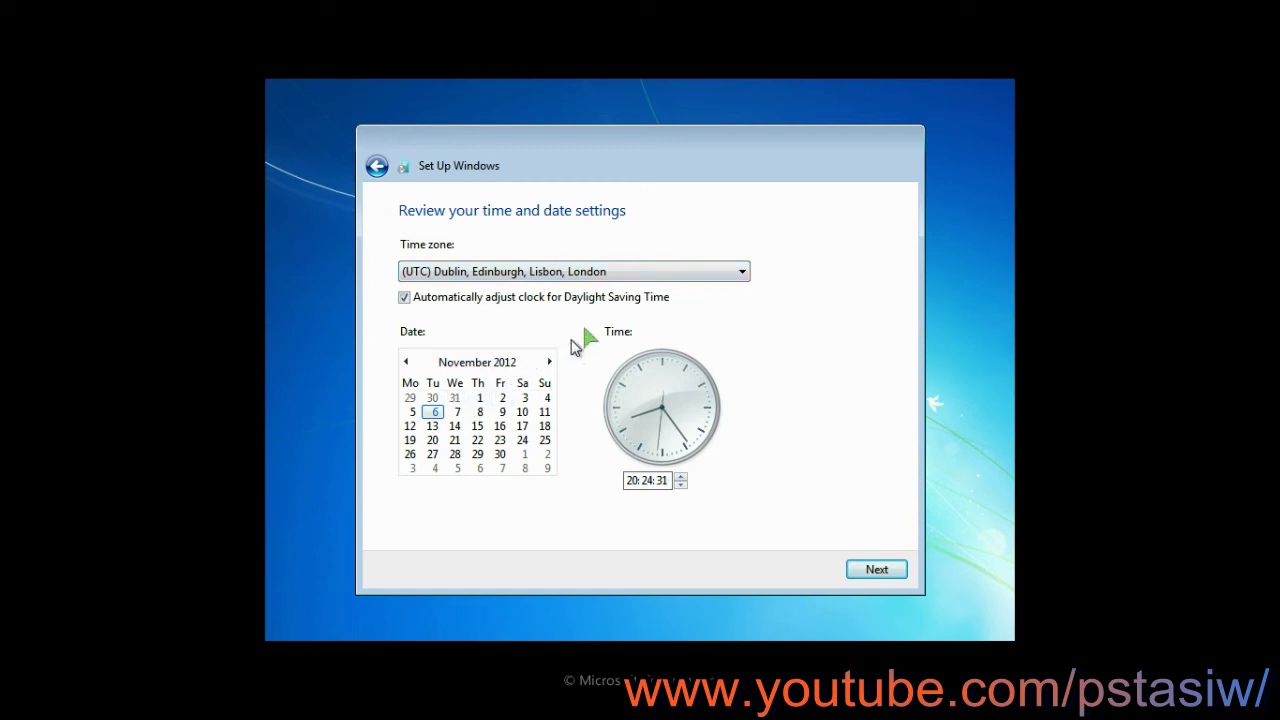
- Accept the suggested time and date settings and set the computer's current location to Home network
{"action": "left_click", "coordinate": [874, 570]}
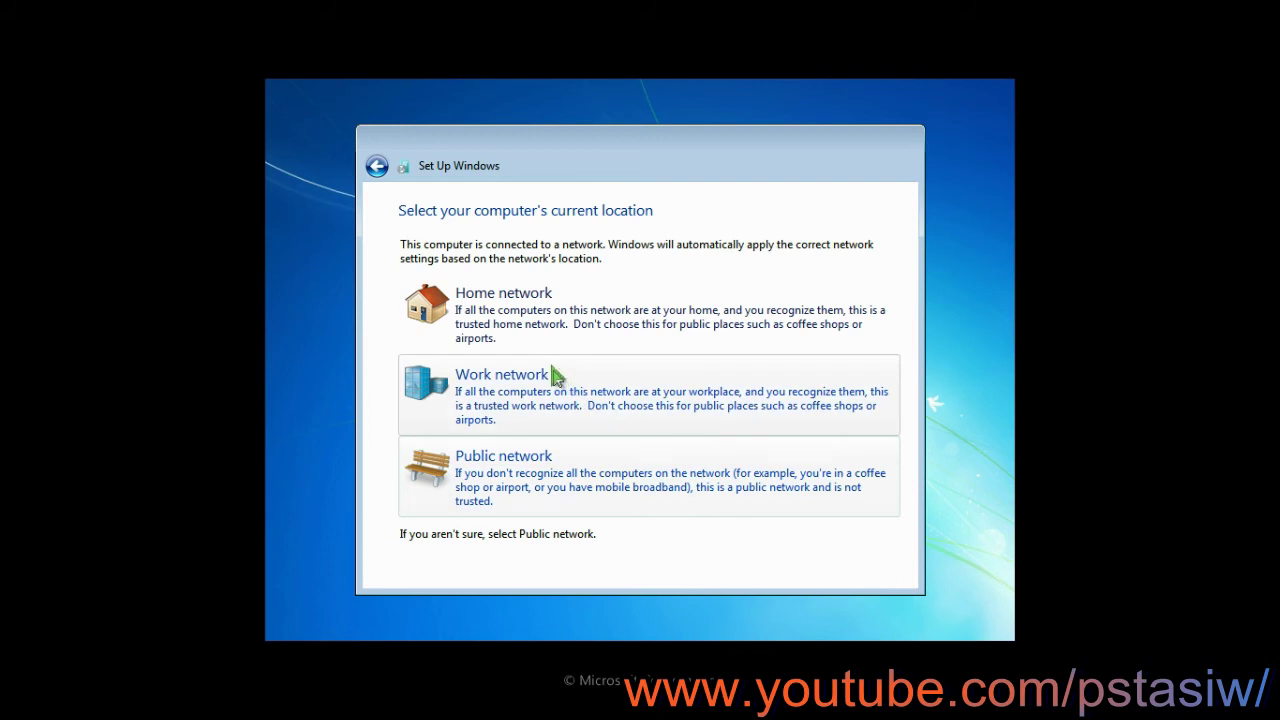
{"action": "left_click", "coordinate": [575, 327]}
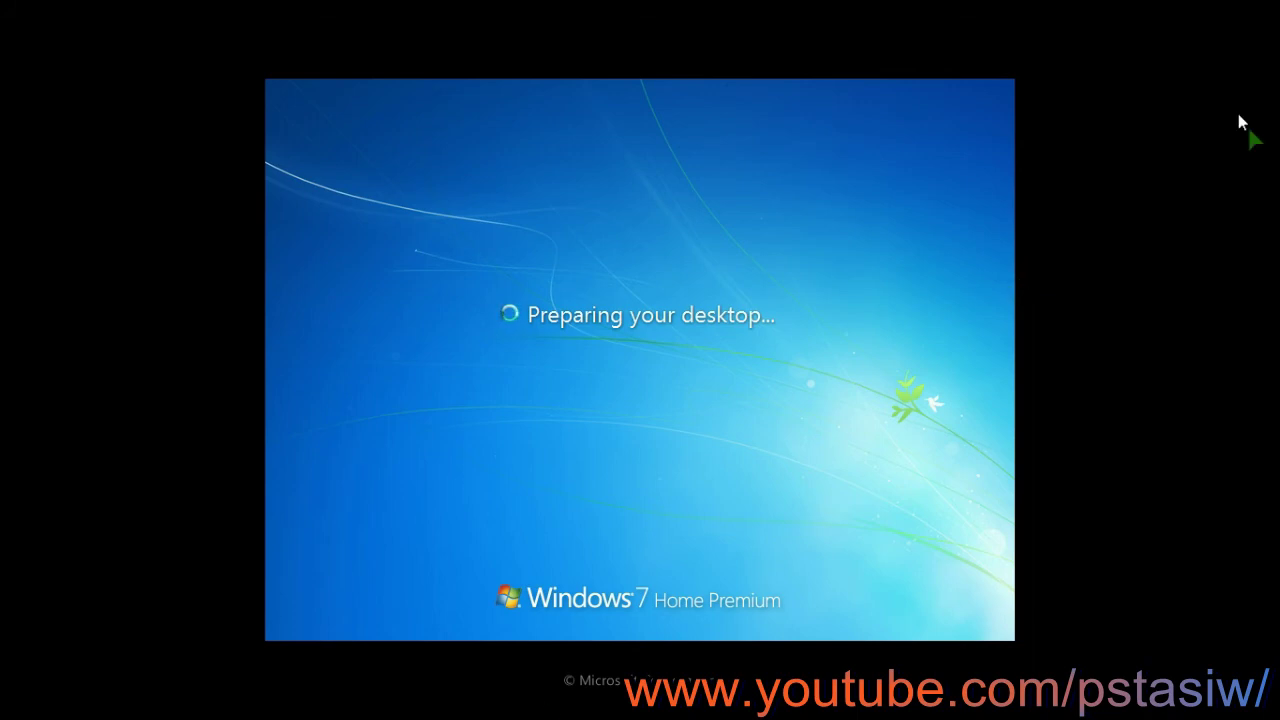
{"action": "mouse_move", "coordinate": [640, 716]}
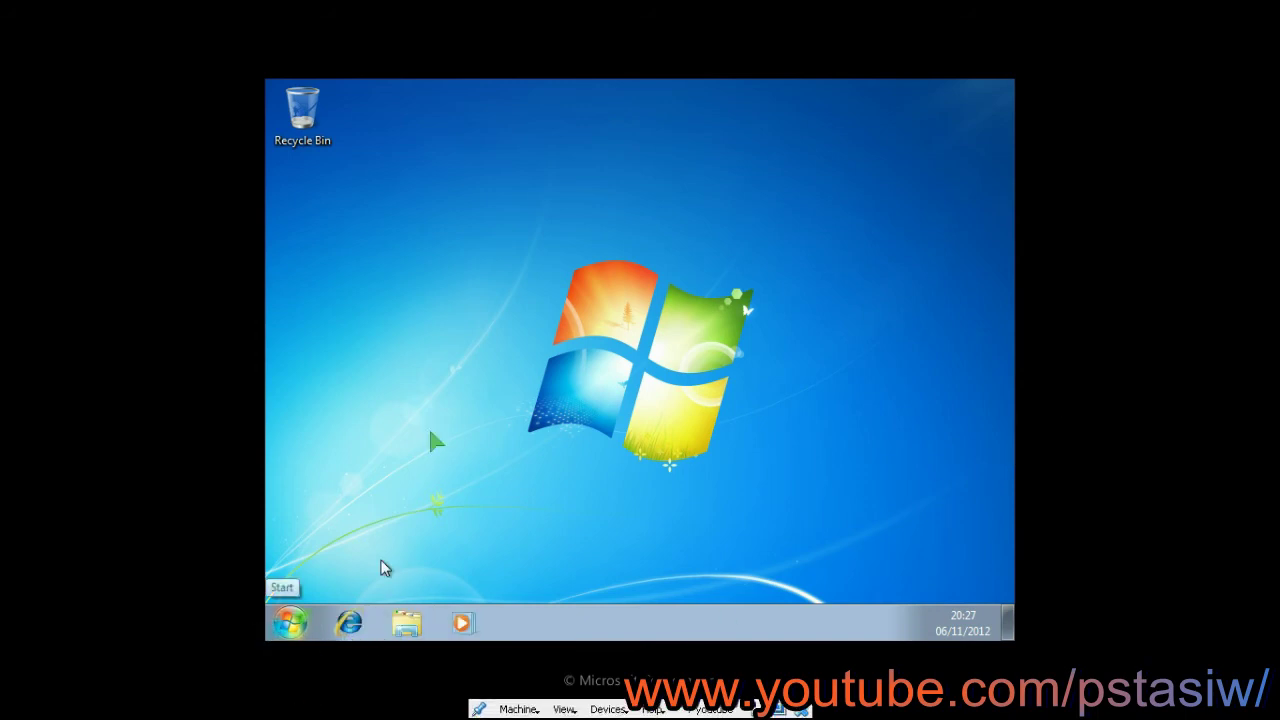
{"action": "left_click_drag", "start_coordinate": [449, 203], "coordinate": [240, 70]}
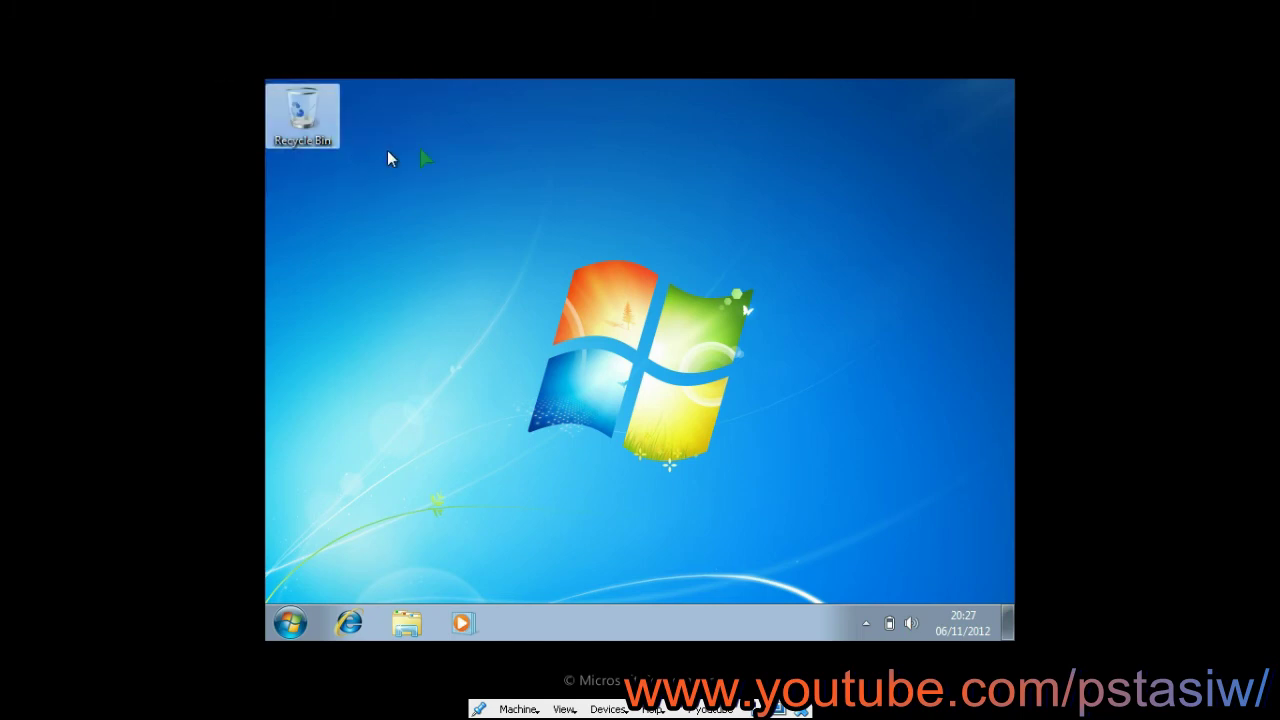
{"action": "left_click", "coordinate": [447, 161]}
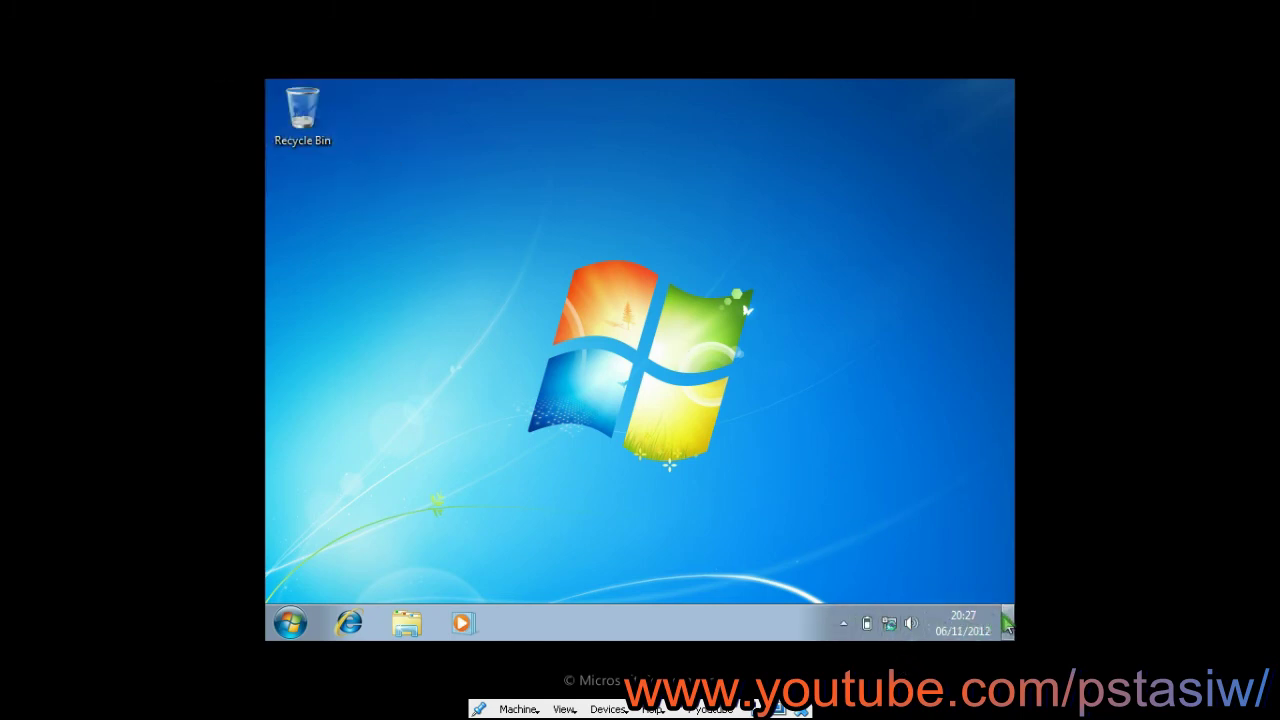
- View the properties of Computer in the guest system, including the Windows activation section, and close the System window
{"action": "left_click", "coordinate": [291, 624]}
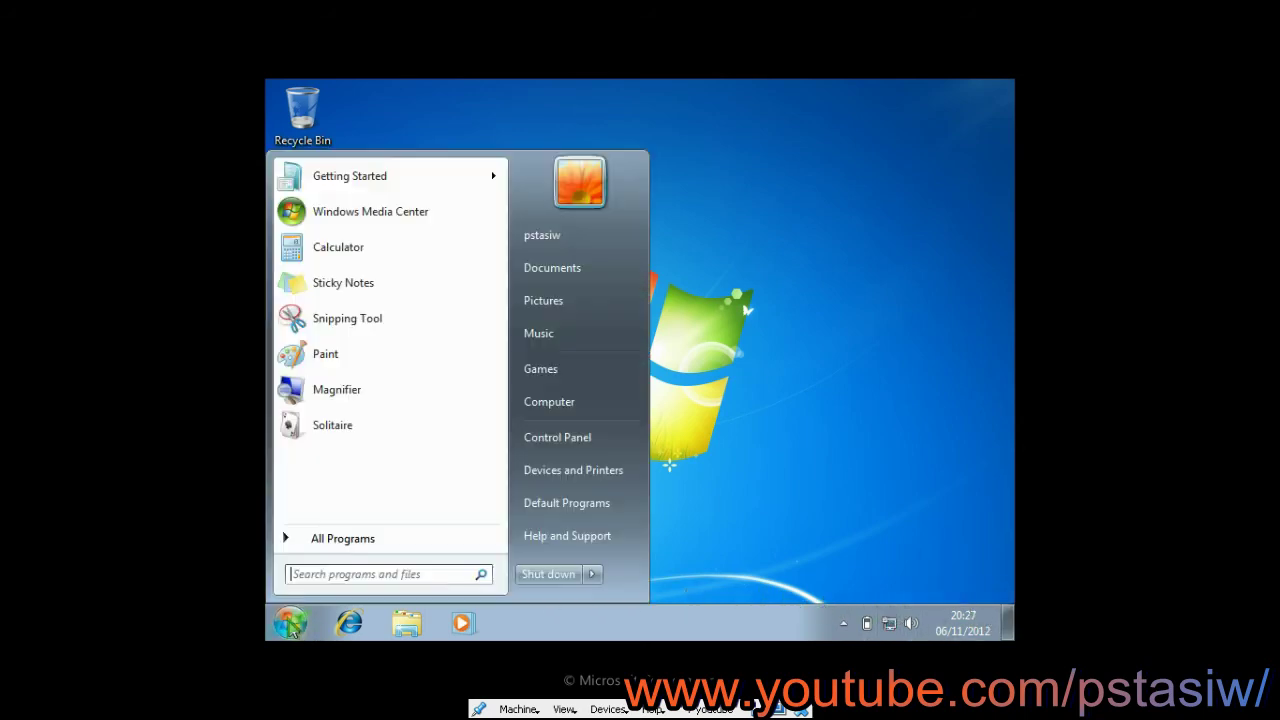
{"action": "right_click", "coordinate": [549, 400]}
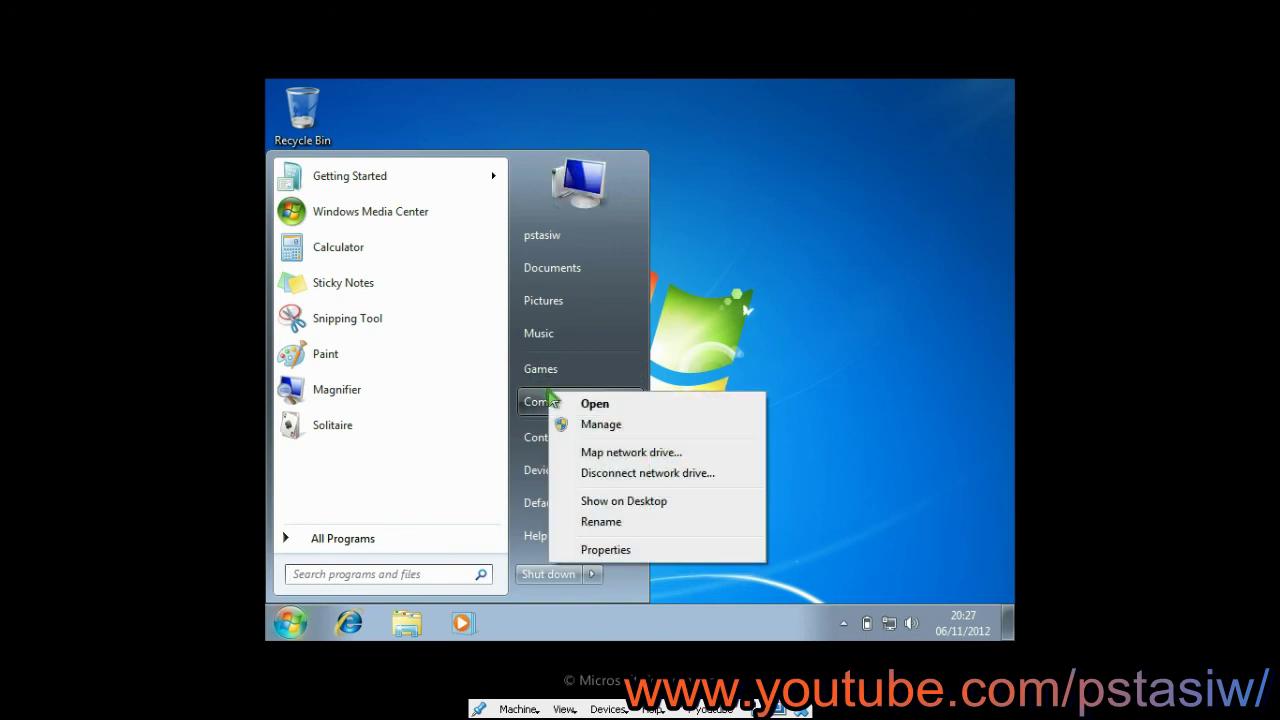
{"action": "left_click", "coordinate": [637, 546]}
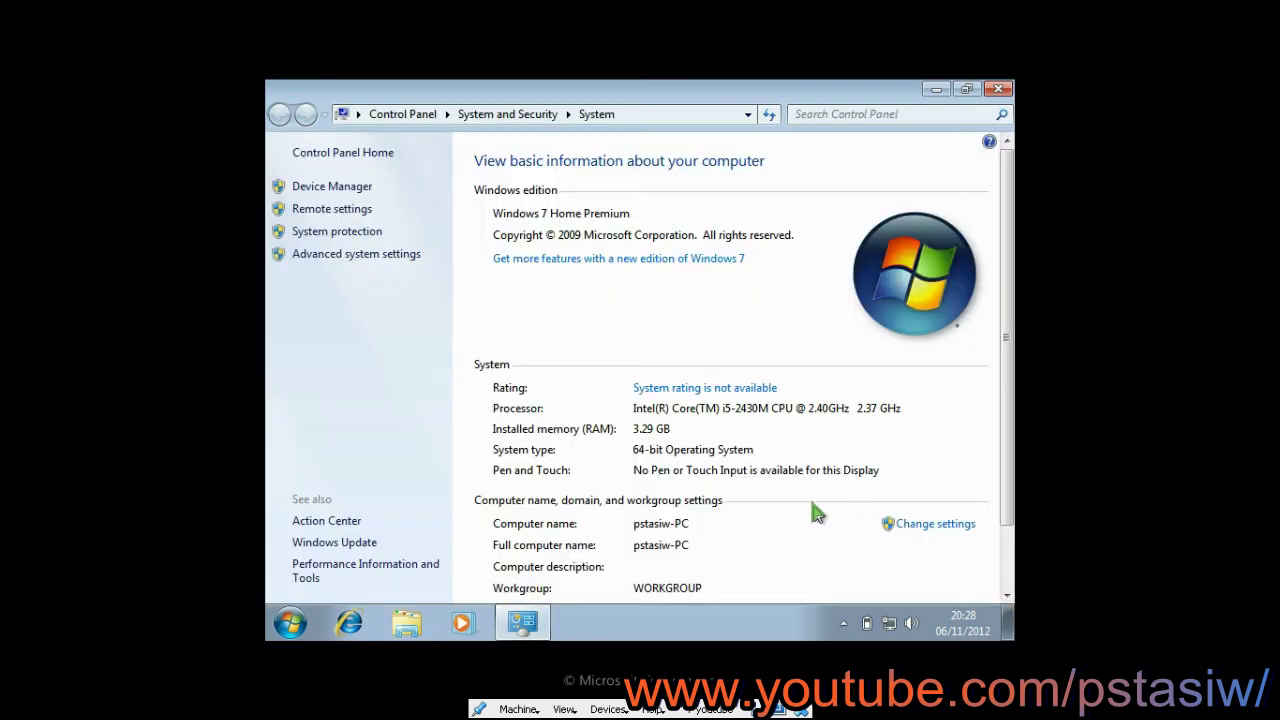
{"action": "scroll", "coordinate": [813, 507], "scroll_direction": "down", "scroll_amount": 2}
{"action": "scroll", "coordinate": [813, 507], "scroll_direction": "down", "scroll_amount": 1}
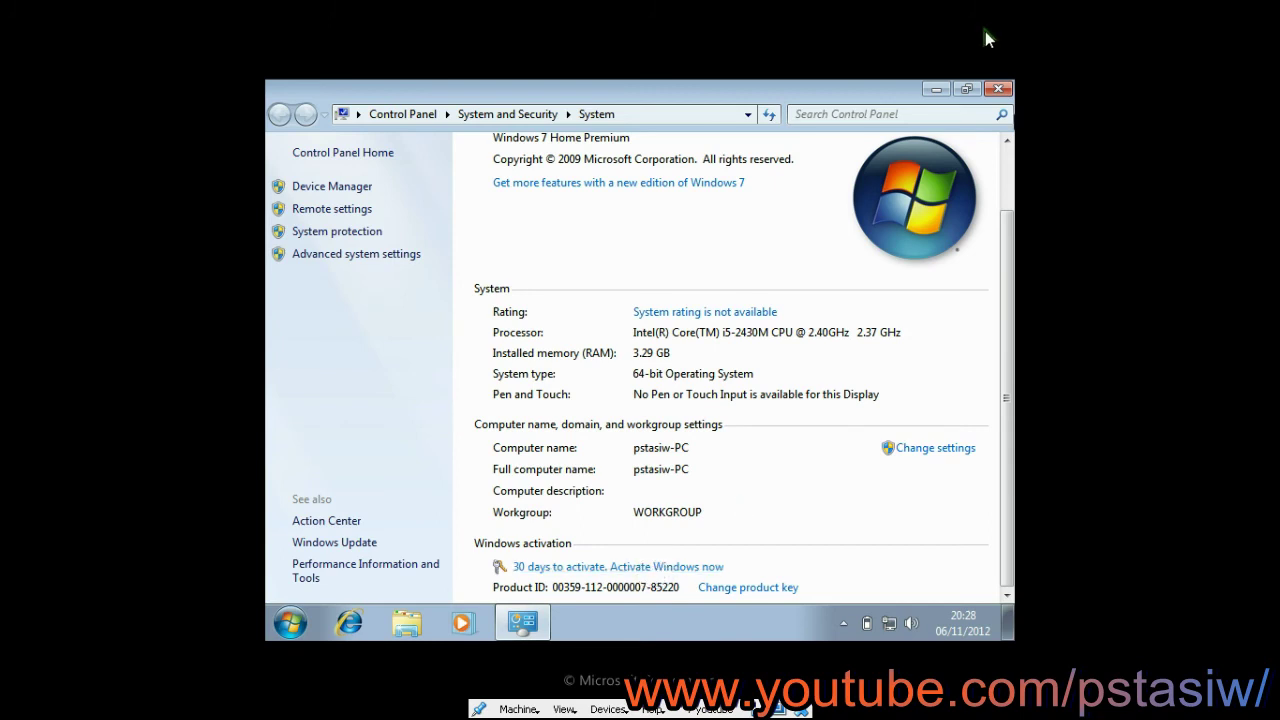
{"action": "left_click", "coordinate": [1001, 90]}
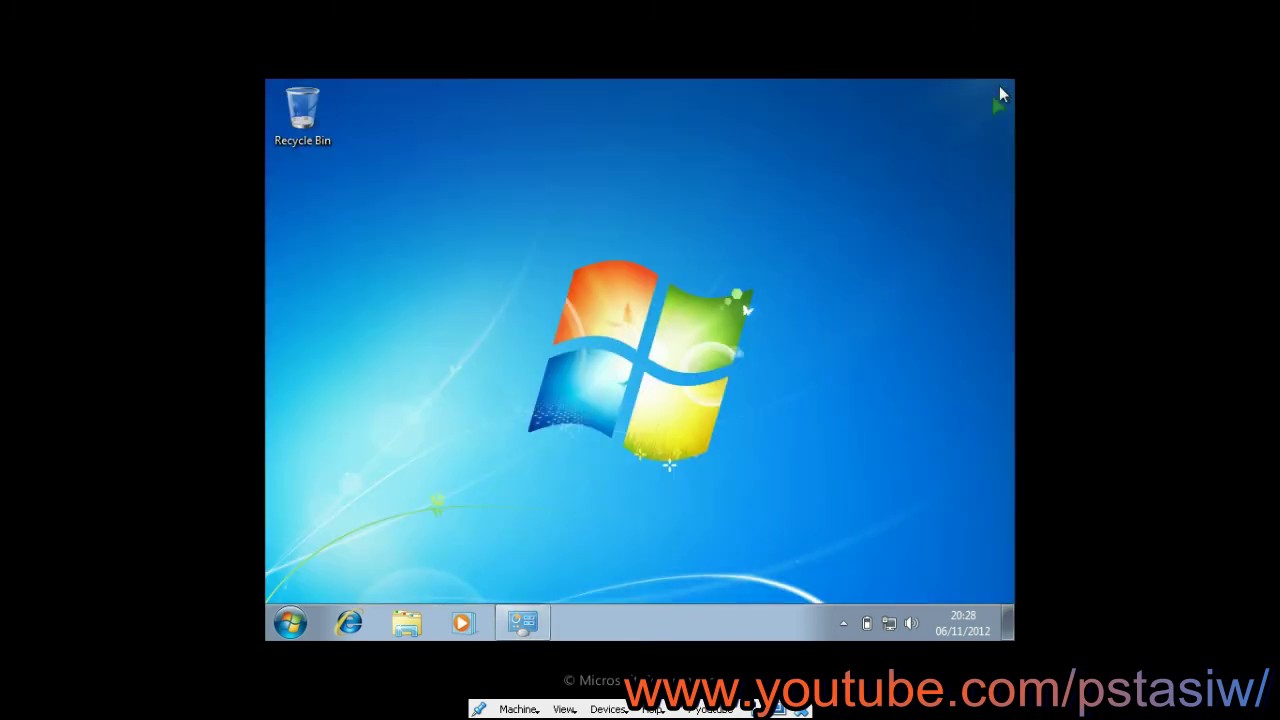
- Return the virtual machine from full screen to windowed view
{"action": "left_click", "coordinate": [565, 709]}
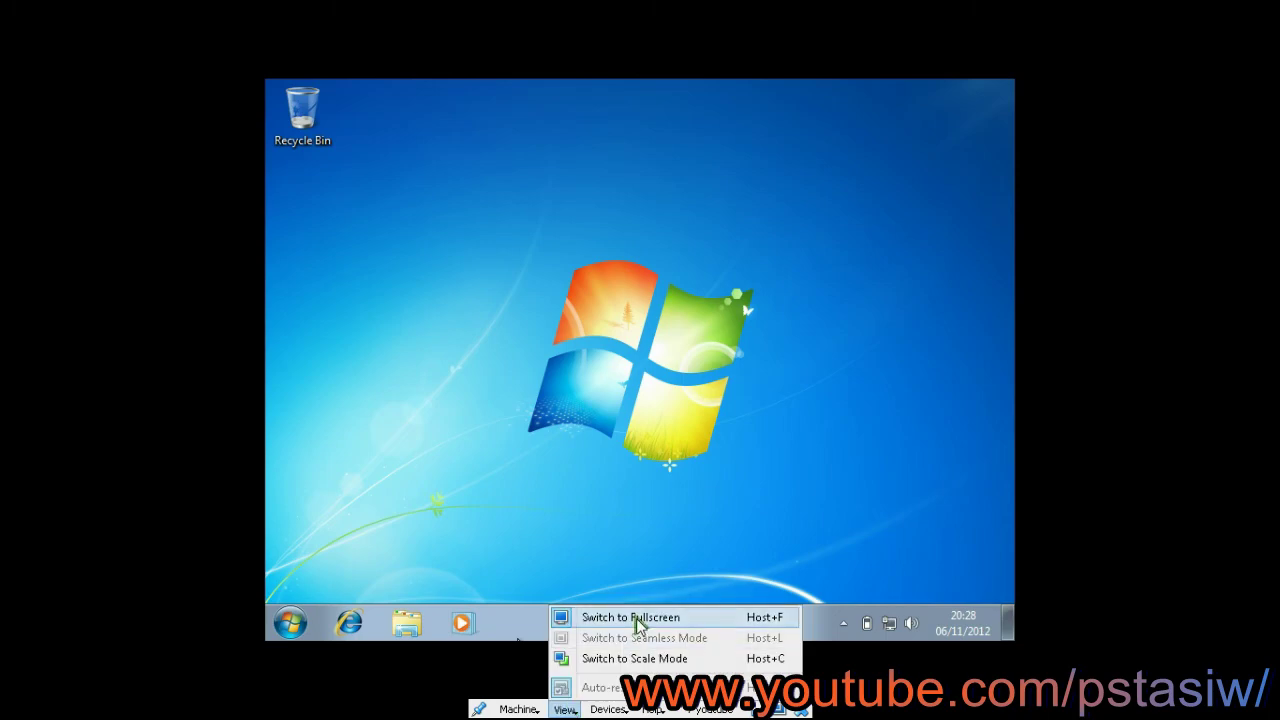
{"action": "left_click", "coordinate": [560, 615]}
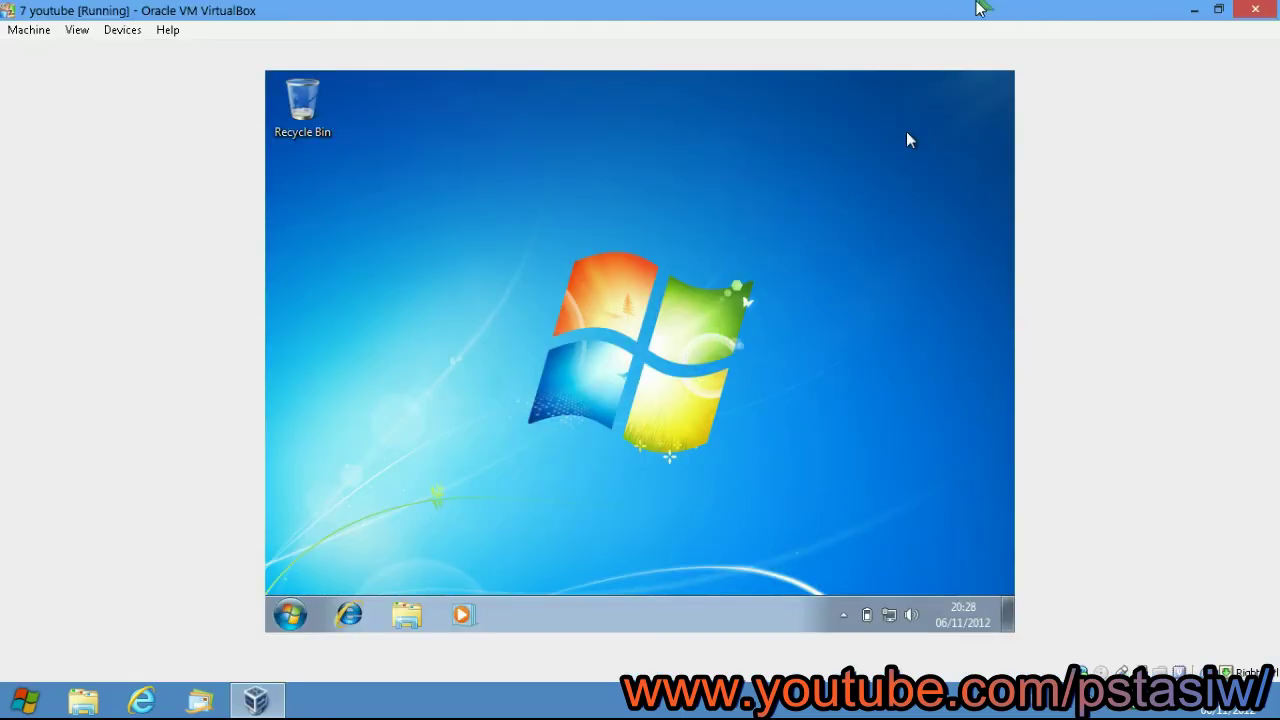
{"action": "left_click_drag", "start_coordinate": [975, 10], "coordinate": [880, 29]}
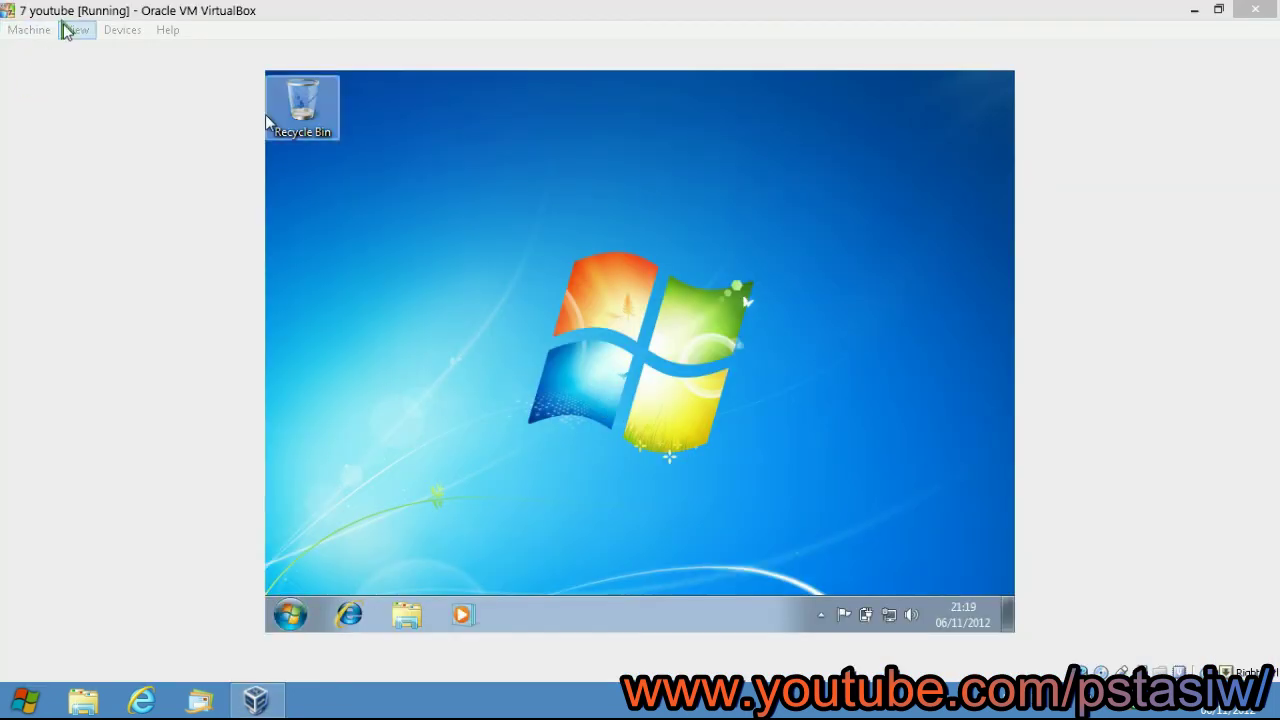
- Remove loader.iso from the virtual CD/DVD drive
{"action": "left_click", "coordinate": [120, 30]}
{"action": "mouse_move", "coordinate": [157, 52]}
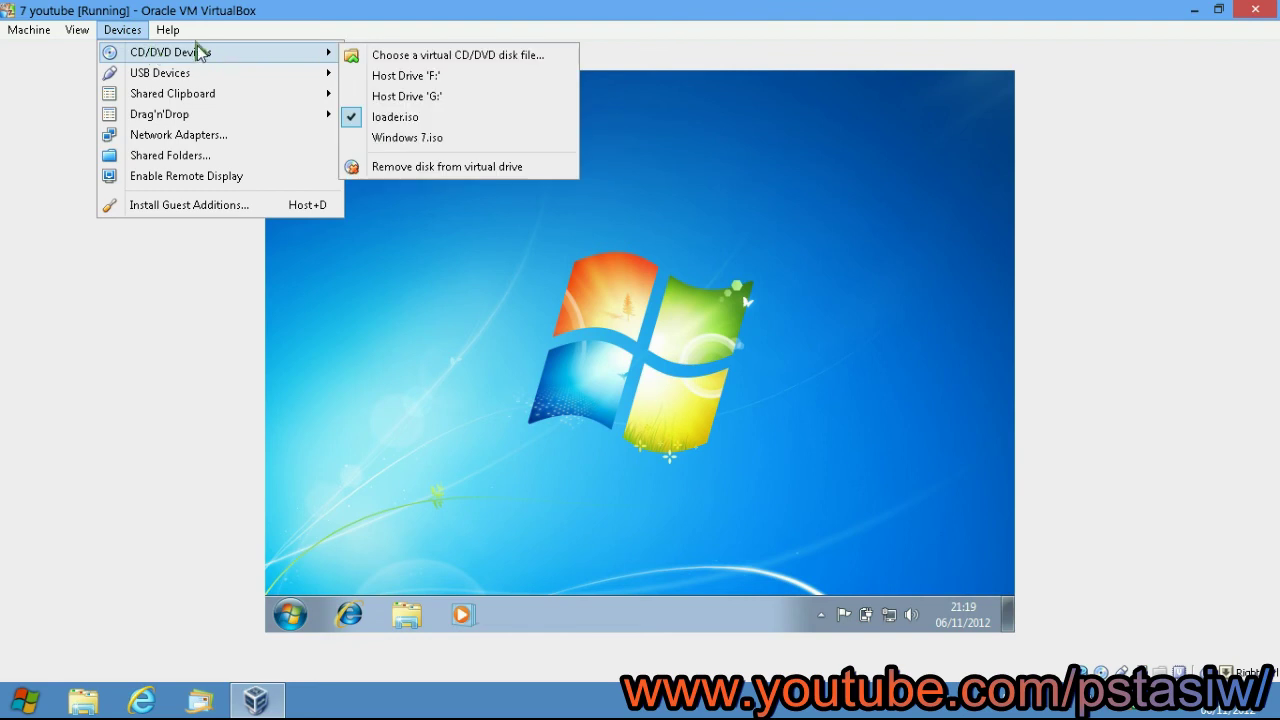
{"action": "left_click", "coordinate": [428, 118]}
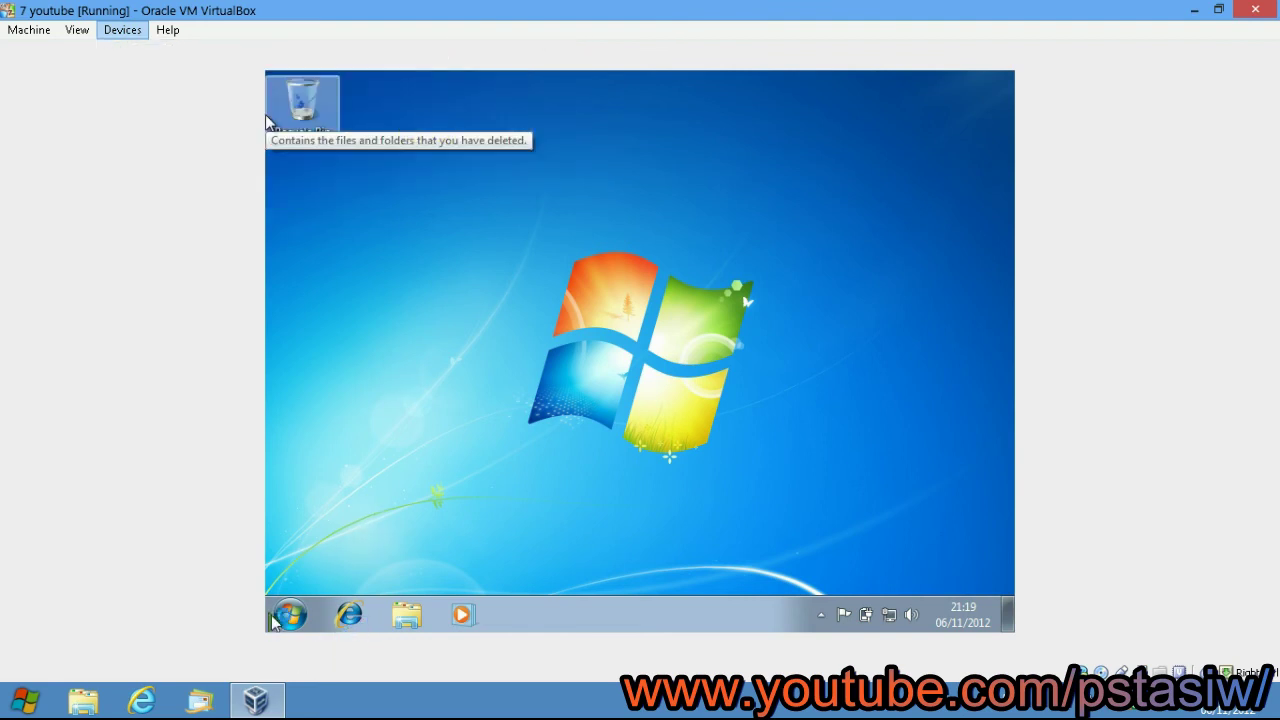
- Open Computer in the guest system and select CD Drive (D:)
{"action": "left_click", "coordinate": [300, 610]}
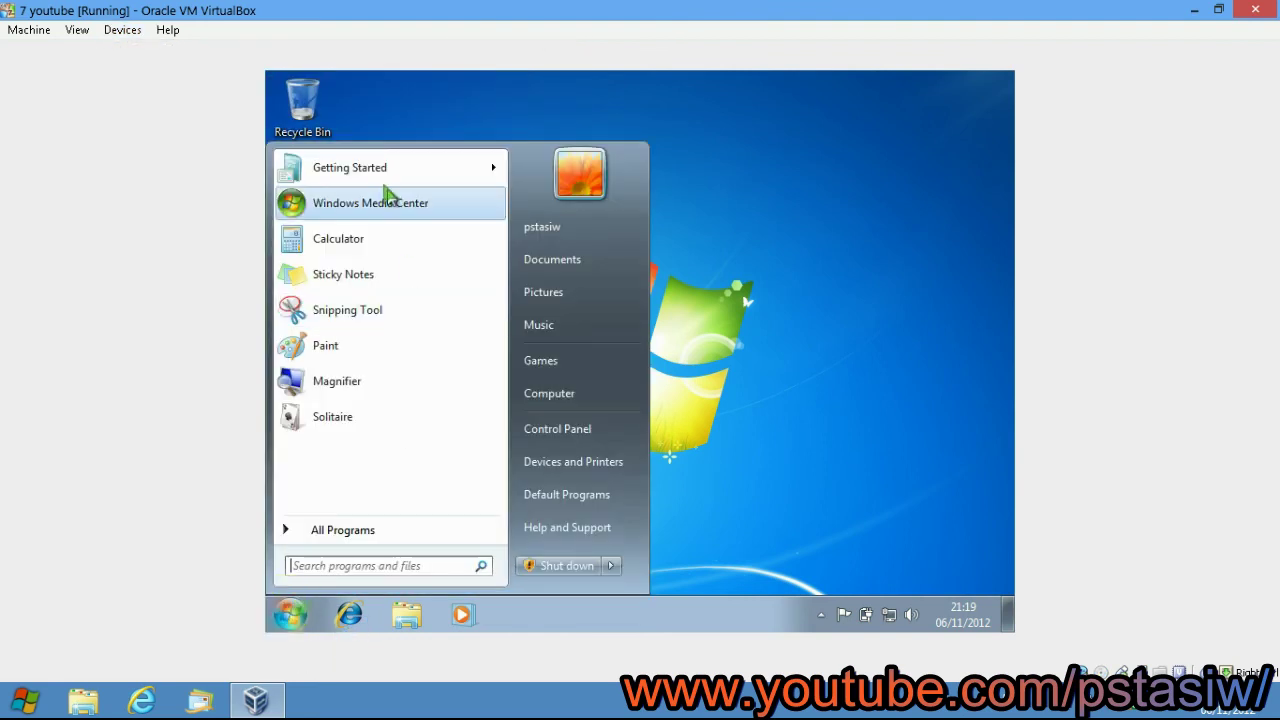
{"action": "left_click", "coordinate": [565, 395]}
{"action": "left_click", "coordinate": [512, 285]}
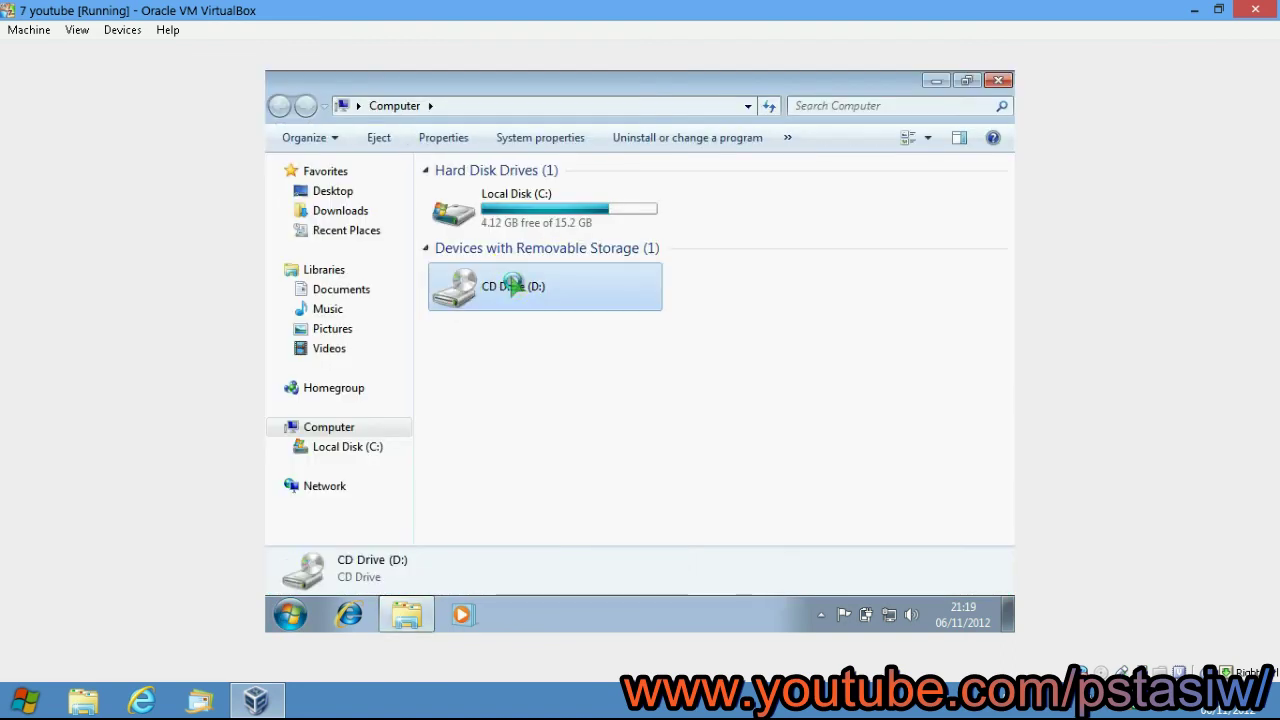
- Insert loader.iso into the virtual CD/DVD drive and clear the drive selection in Computer
{"action": "left_click", "coordinate": [751, 372]}
{"action": "left_click", "coordinate": [122, 29]}
{"action": "mouse_move", "coordinate": [286, 50]}
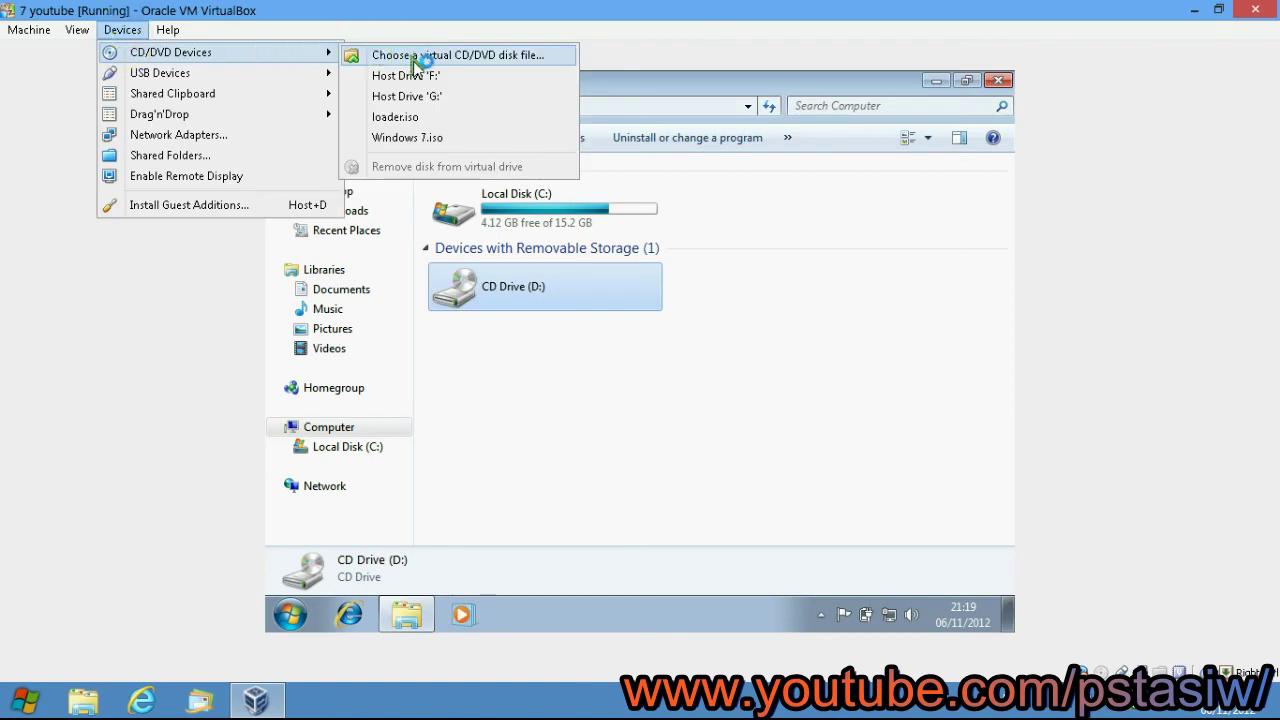
{"action": "left_click", "coordinate": [424, 120]}
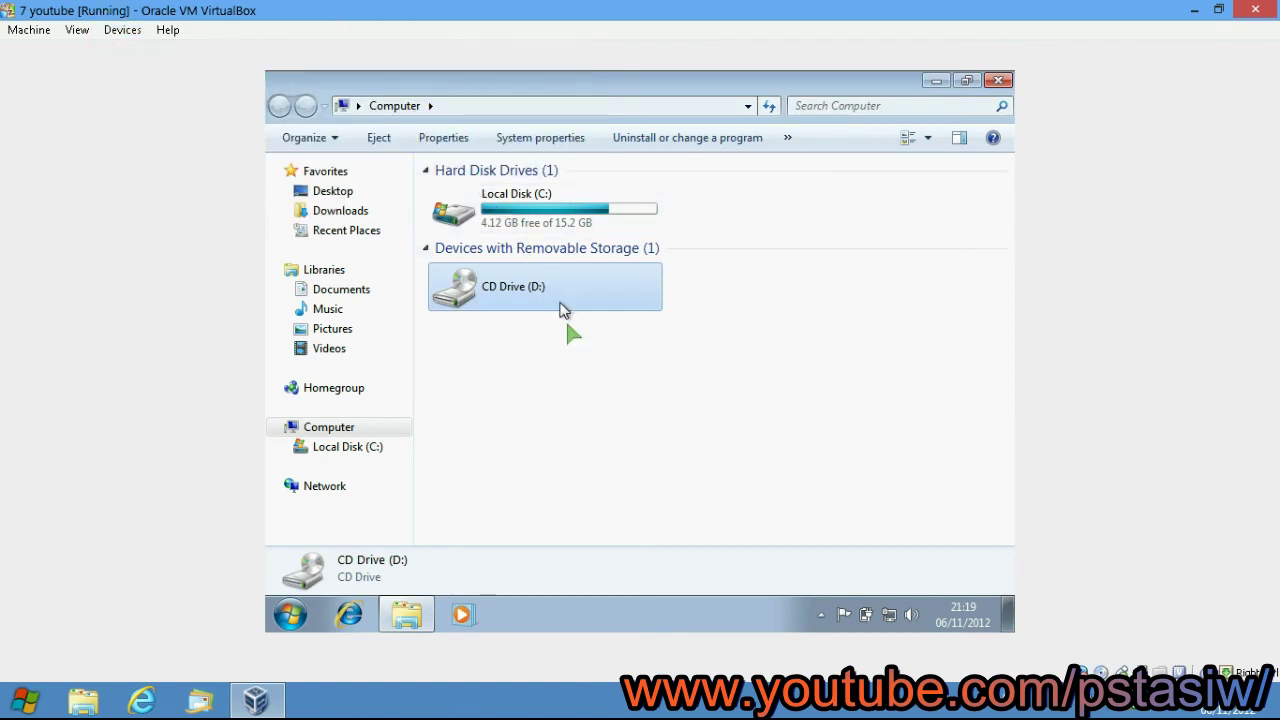
{"action": "left_click", "coordinate": [575, 407]}
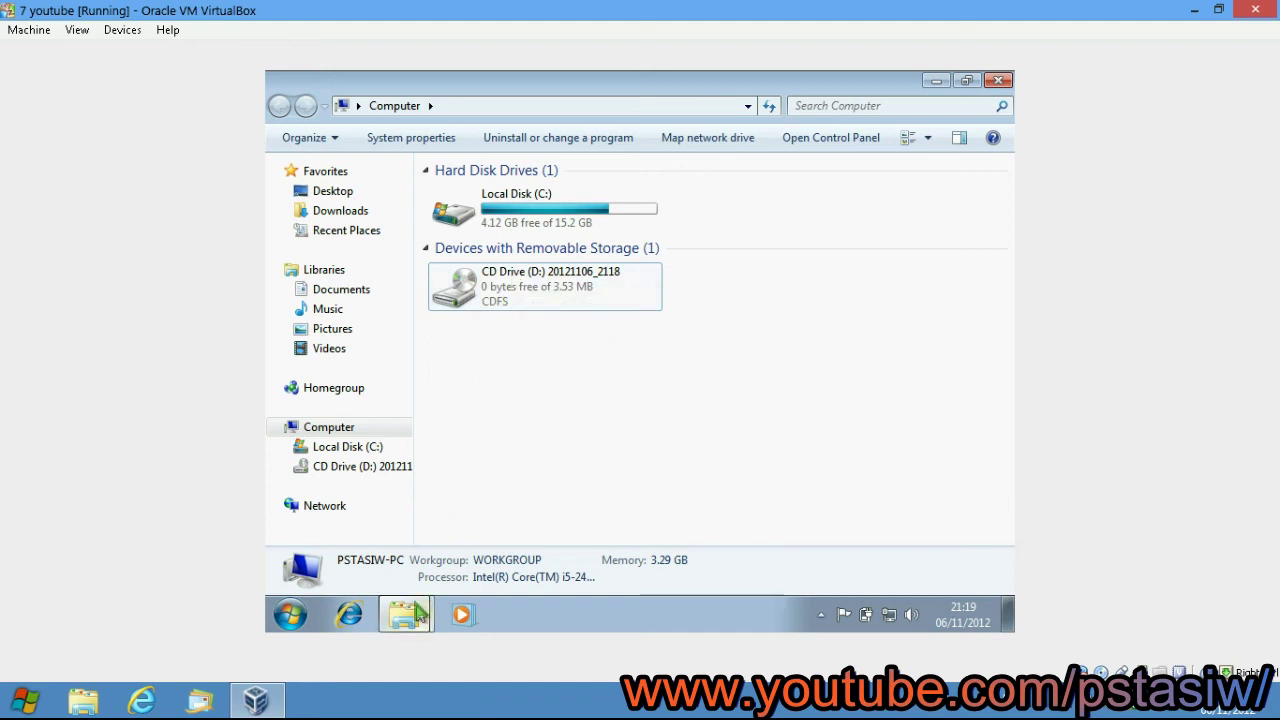
- Dismiss the AutoPlay window and open the contents of CD Drive (D:)
{"action": "mouse_move", "coordinate": [420, 614]}
{"action": "left_click", "coordinate": [395, 574]}
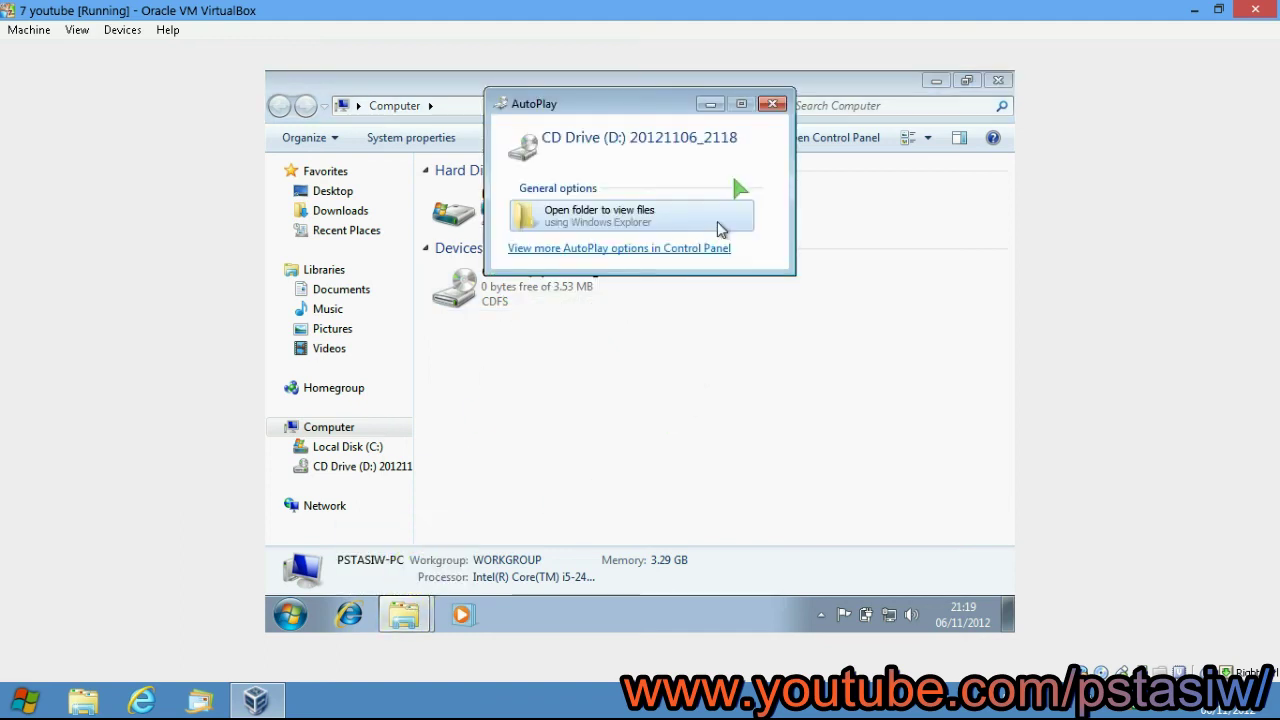
{"action": "left_click", "coordinate": [772, 104]}
{"action": "double_click", "coordinate": [514, 287]}
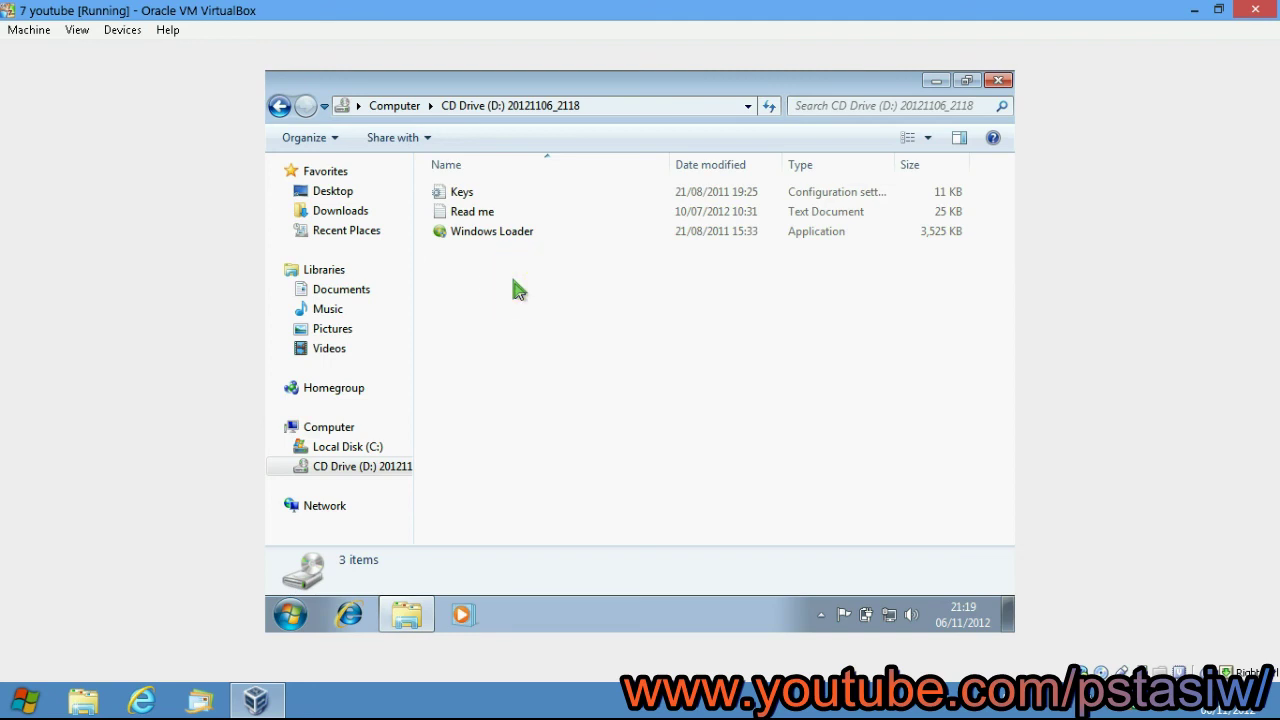
- Run Windows Loader from the disc, allow it to make changes, and close the Explorer window behind it
{"action": "left_click", "coordinate": [508, 233]}
{"action": "double_click", "coordinate": [508, 233]}
{"action": "left_click", "coordinate": [506, 390]}
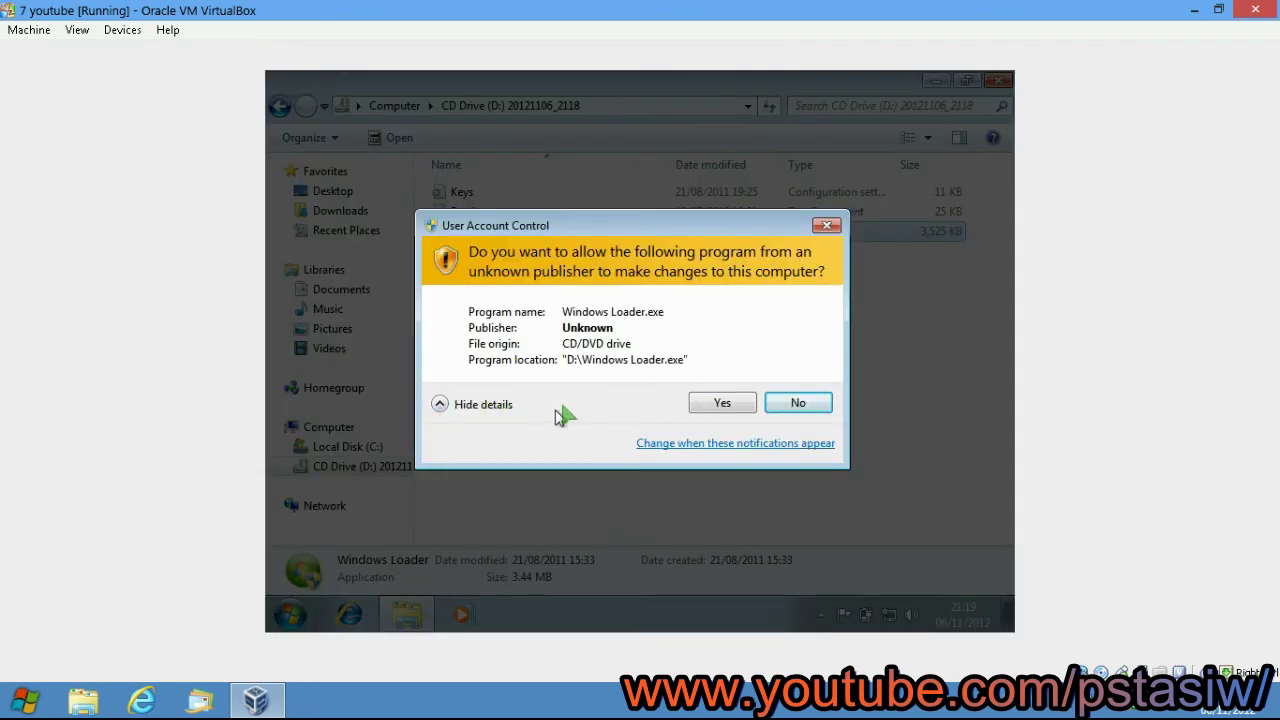
{"action": "left_click", "coordinate": [720, 403]}
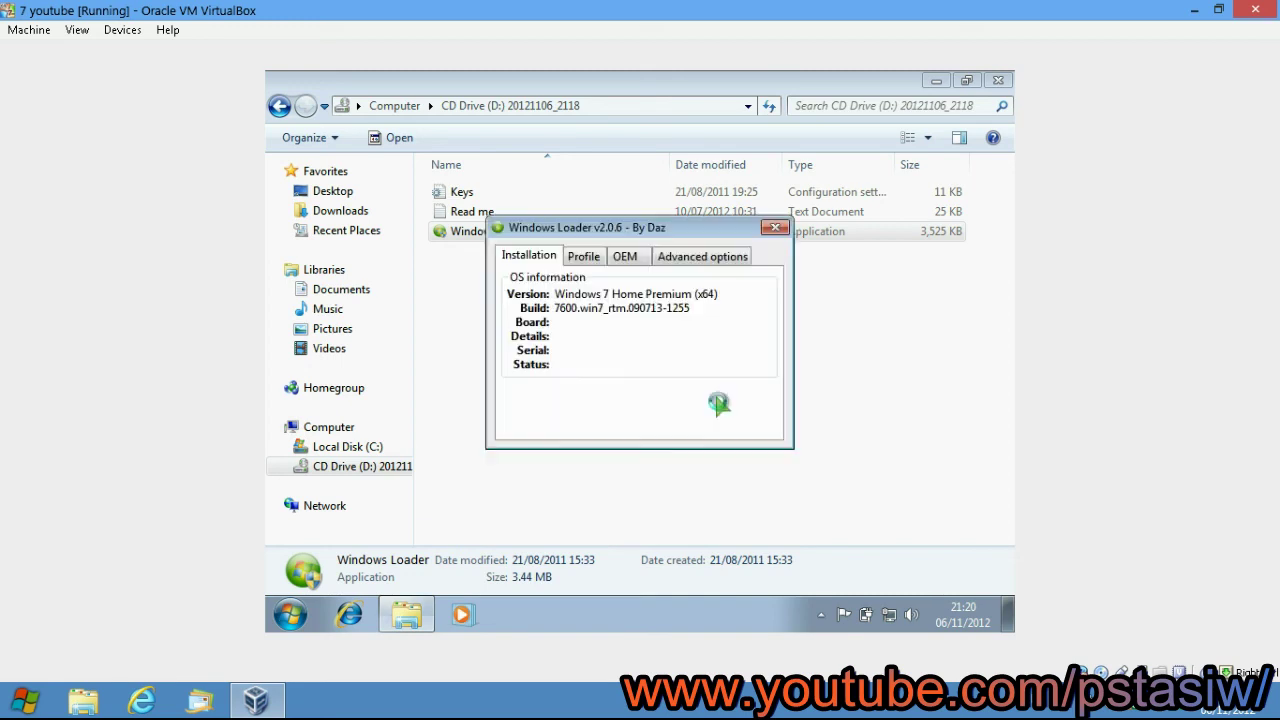
{"action": "left_click", "coordinate": [1001, 81]}
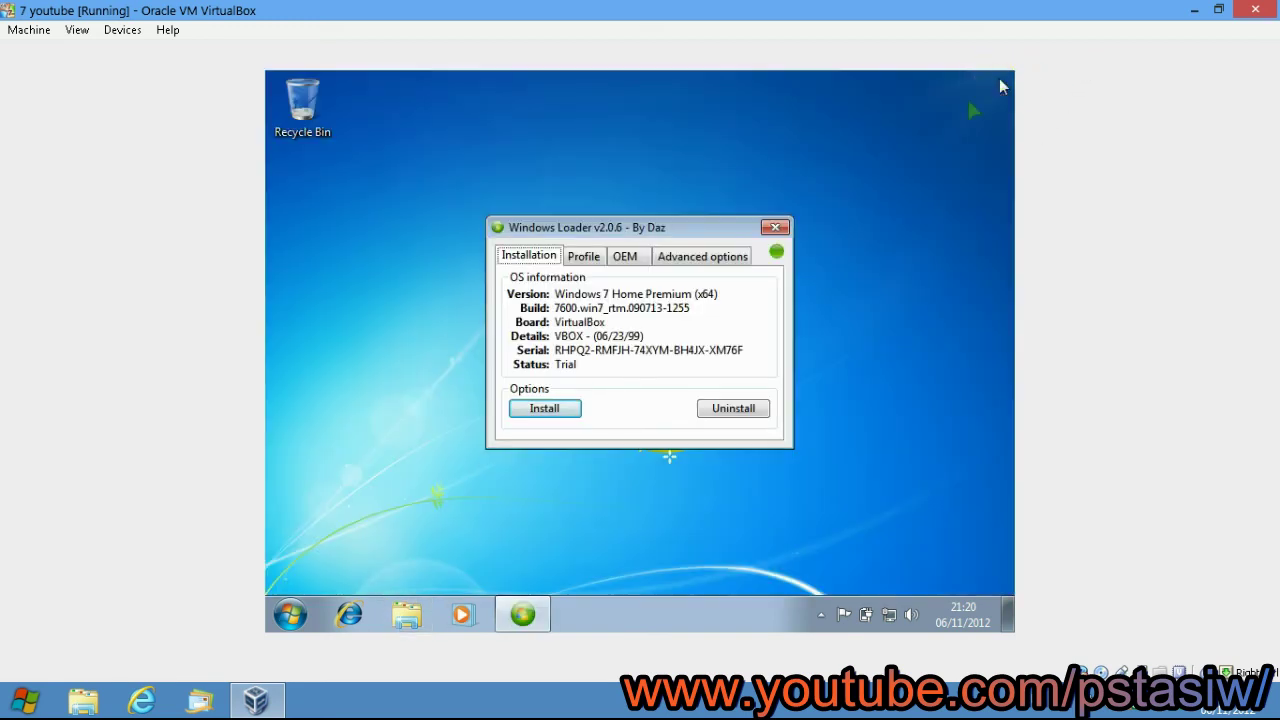
{"action": "left_click_drag", "start_coordinate": [697, 238], "coordinate": [705, 198]}
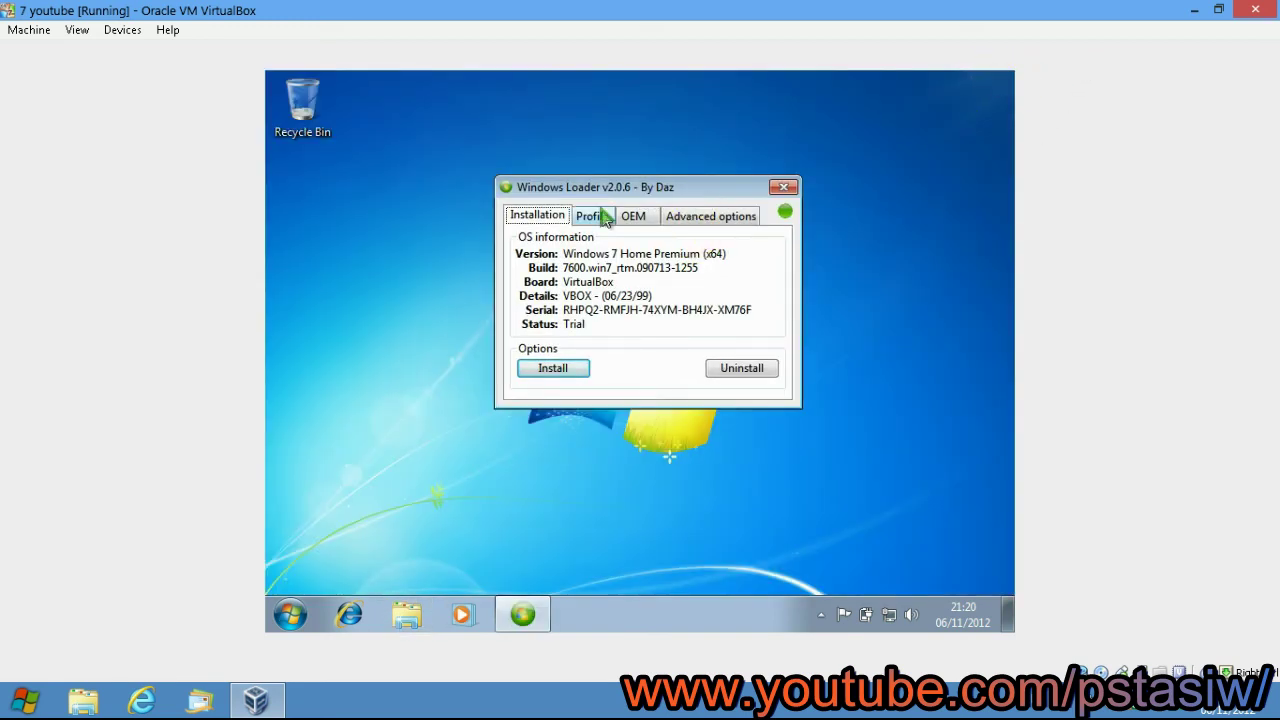
- In the loader's OEM information, set the manufacturer to Youtube and the model to 61
{"action": "left_click", "coordinate": [604, 216]}
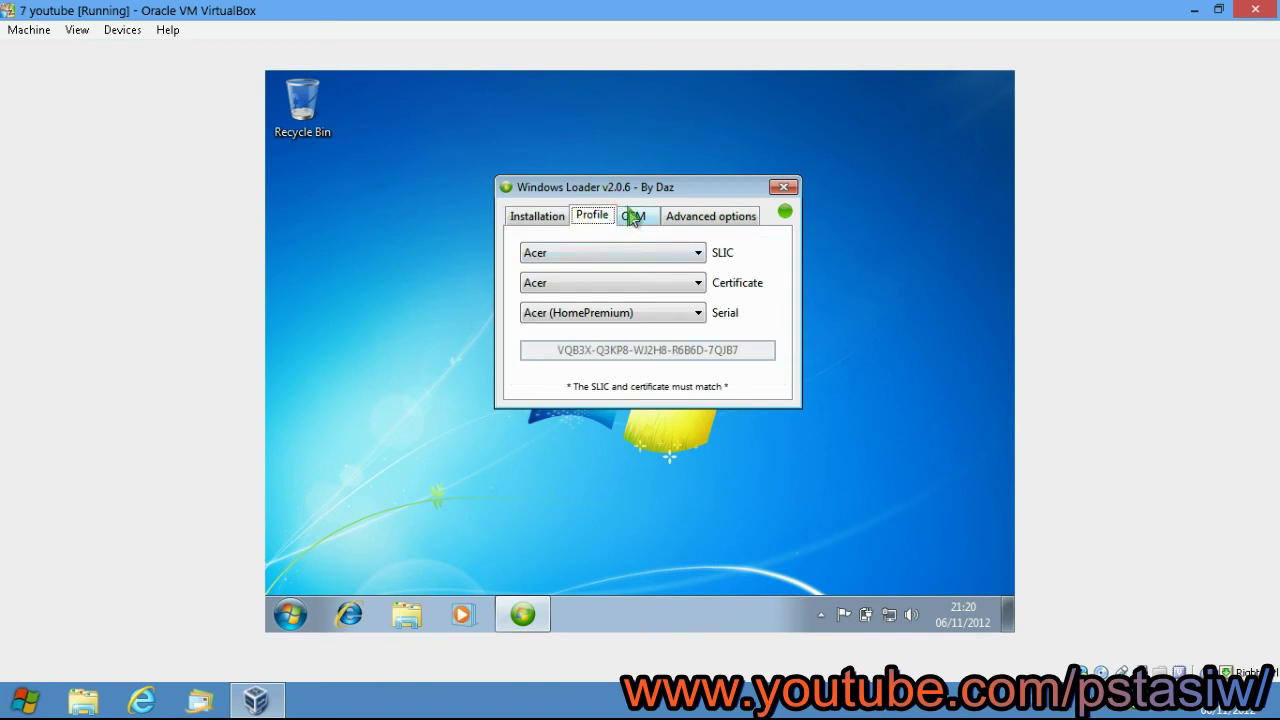
{"action": "left_click", "coordinate": [632, 218]}
{"action": "left_click", "coordinate": [655, 215]}
{"action": "left_click", "coordinate": [655, 250]}
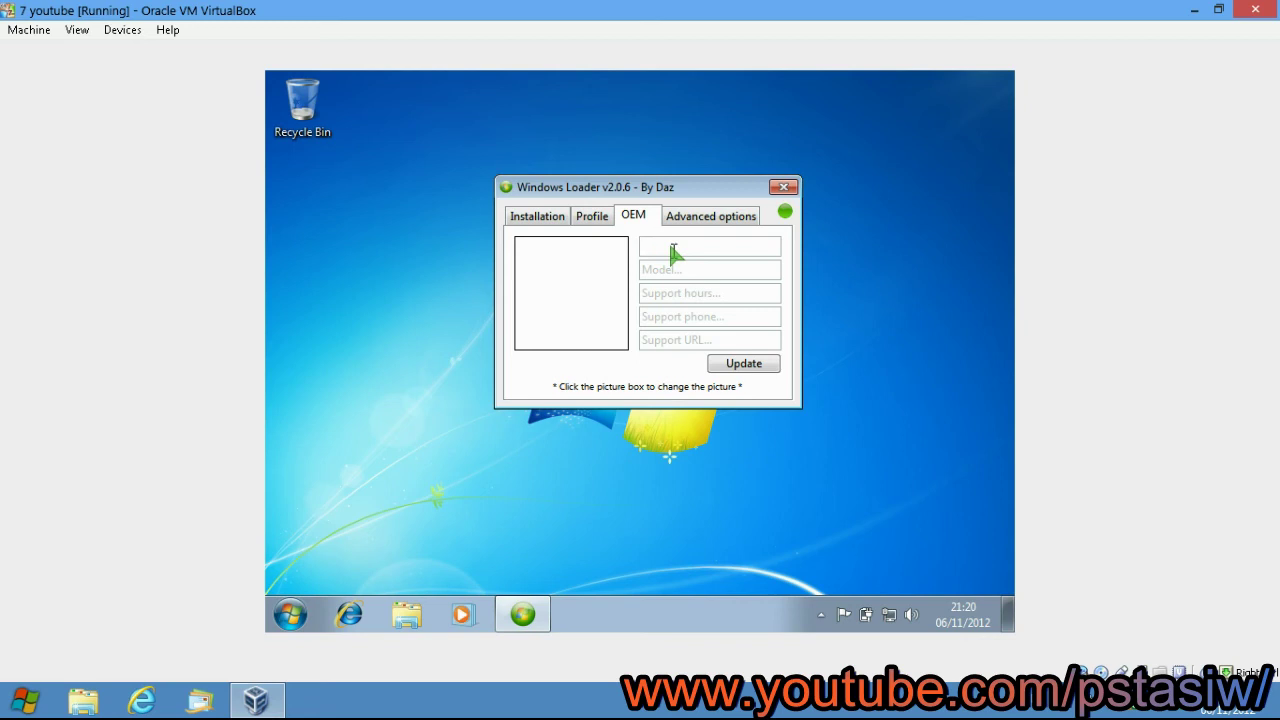
{"action": "type", "text": "Yotu"}
{"action": "type", "text": "be"}
{"action": "type", "text": "u"}
{"action": "left_click", "coordinate": [677, 270]}
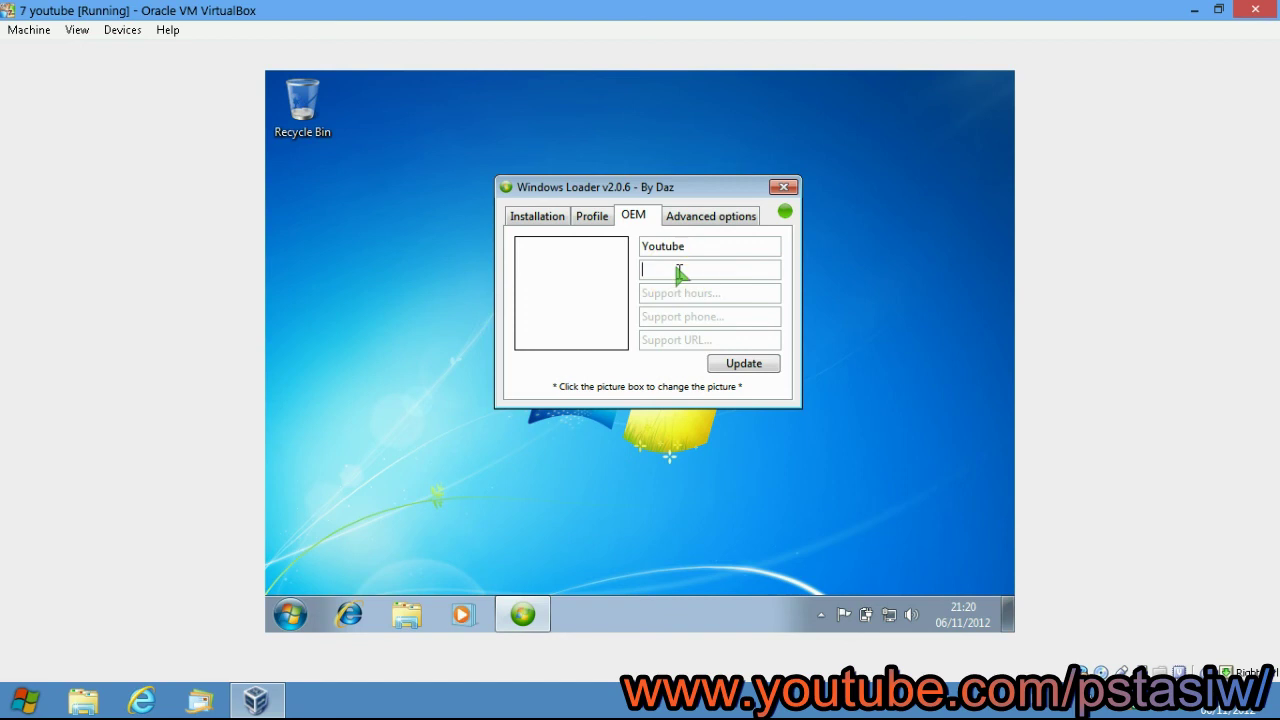
{"action": "type", "text": "61"}
- Set the support hours to 1pm-8pm, fill in the support phone and YouTube channel URL, and update the OEM information
{"action": "left_click", "coordinate": [714, 293]}
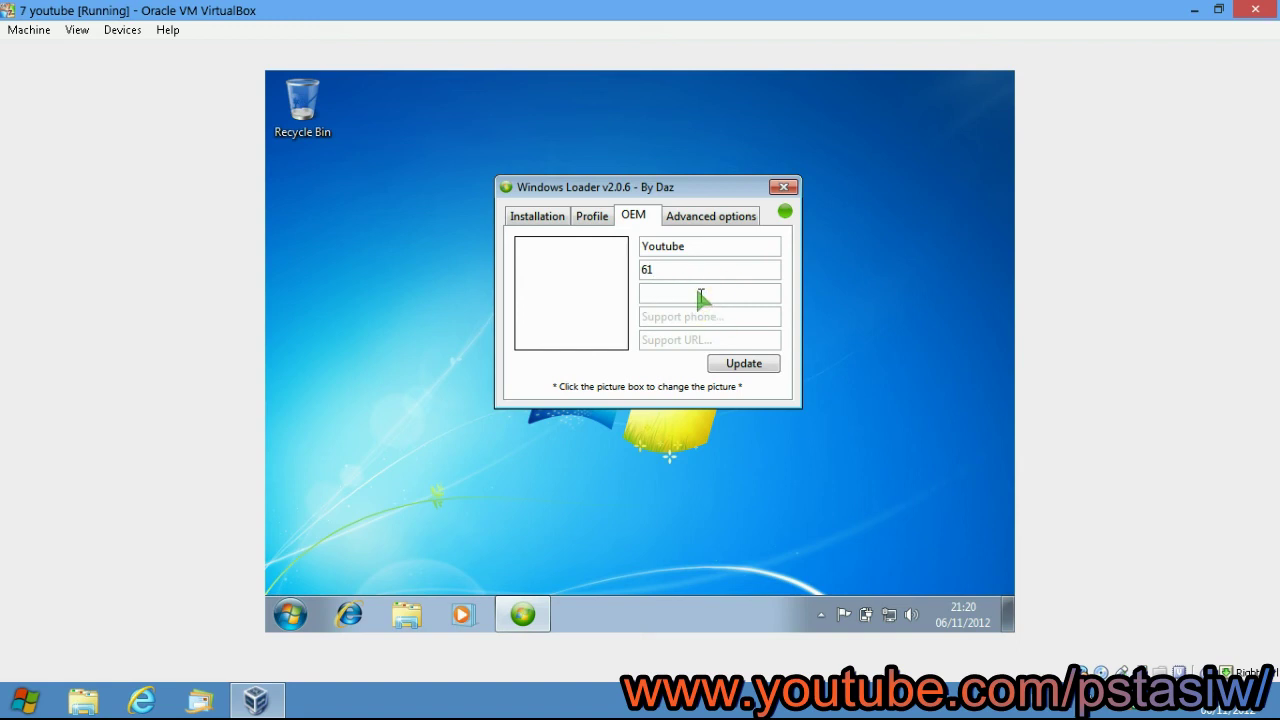
{"action": "type", "text": "8"}
{"action": "key", "text": "BackSpace"}
{"action": "type", "text": "1p"}
{"action": "left_click", "coordinate": [699, 323]}
{"action": "type", "text": "00"}
{"action": "left_click", "coordinate": [738, 363]}
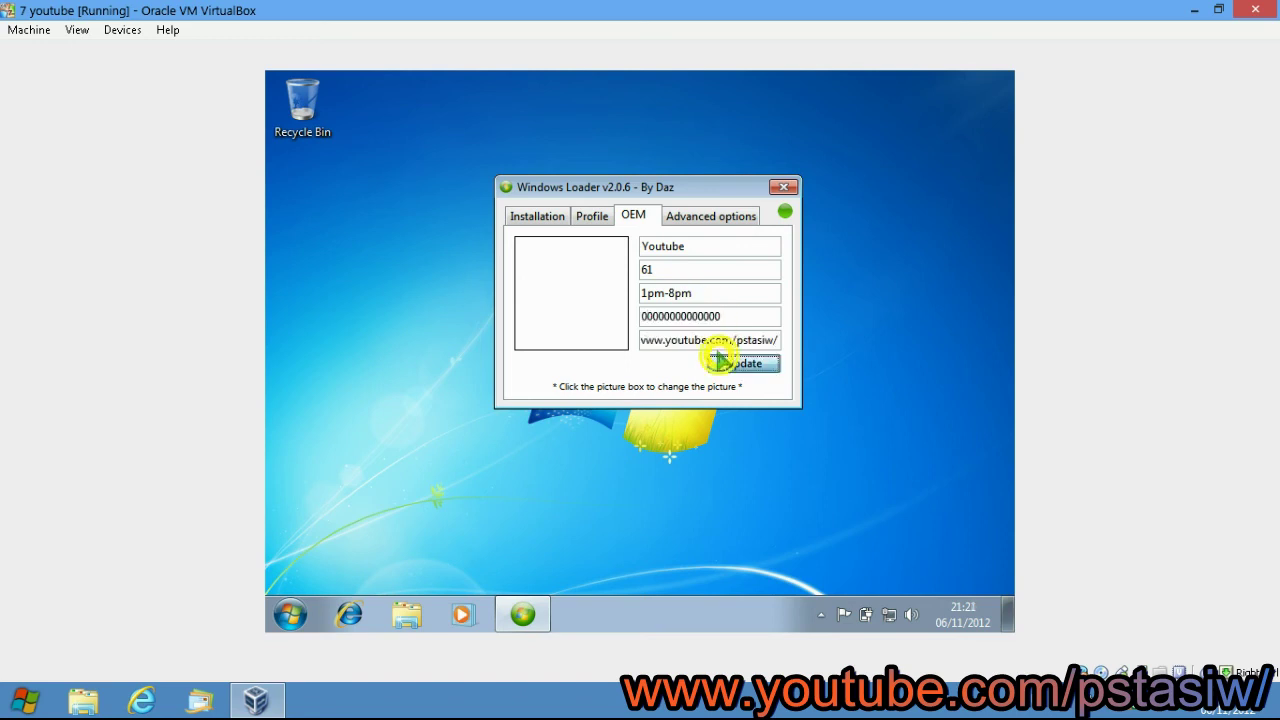
- In the loader's advanced options, enable Preserve current boot code and Use the default boot menu
{"action": "left_click", "coordinate": [723, 218]}
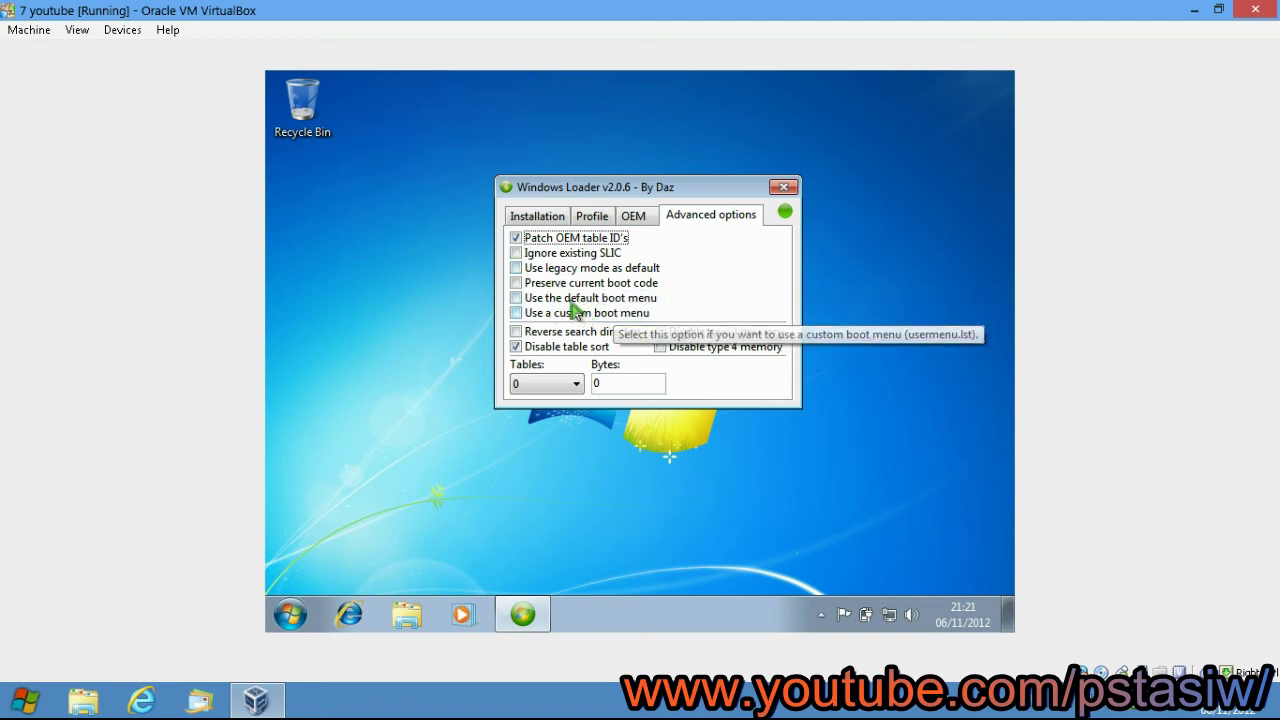
{"action": "left_click", "coordinate": [566, 283]}
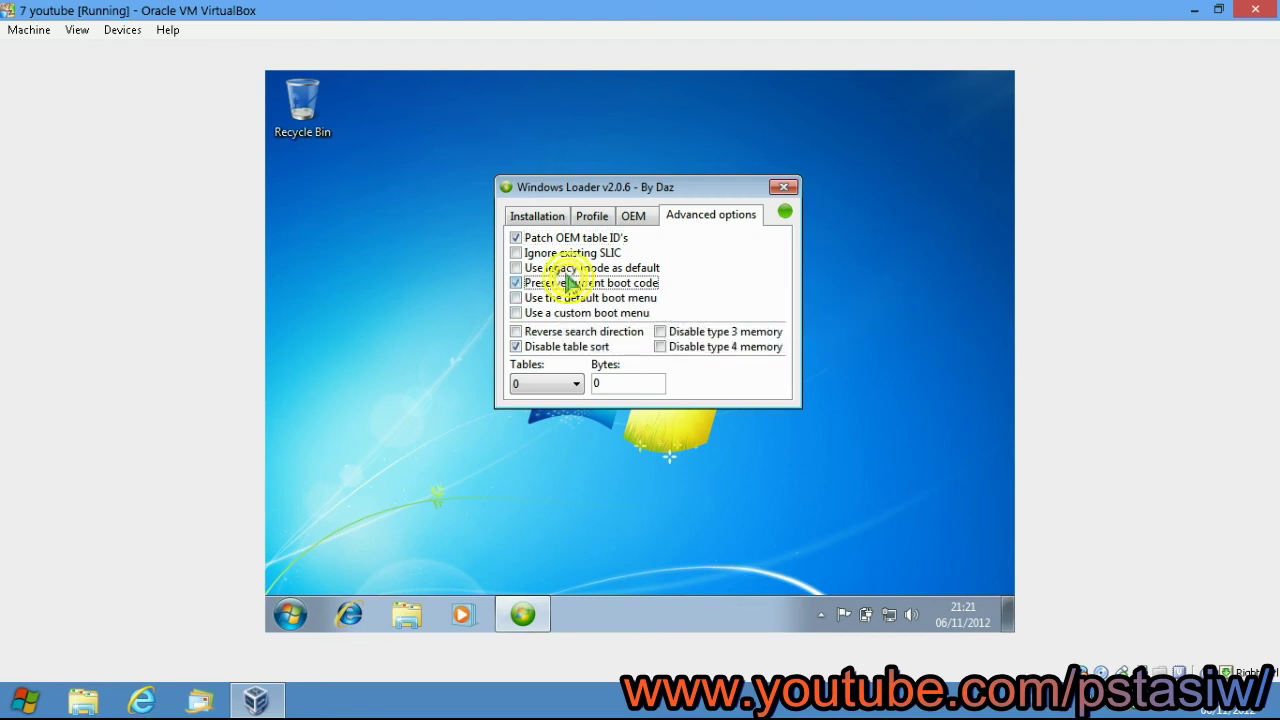
{"action": "left_click", "coordinate": [569, 298]}
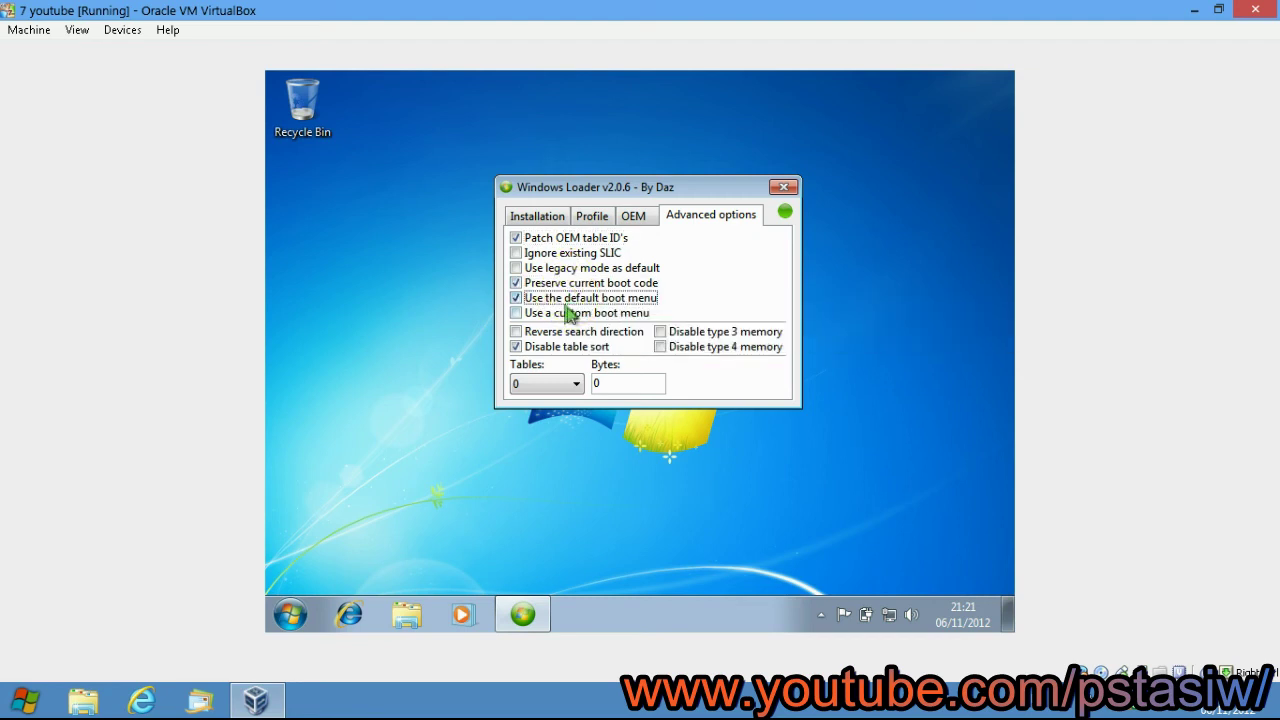
{"action": "left_click", "coordinate": [566, 313]}
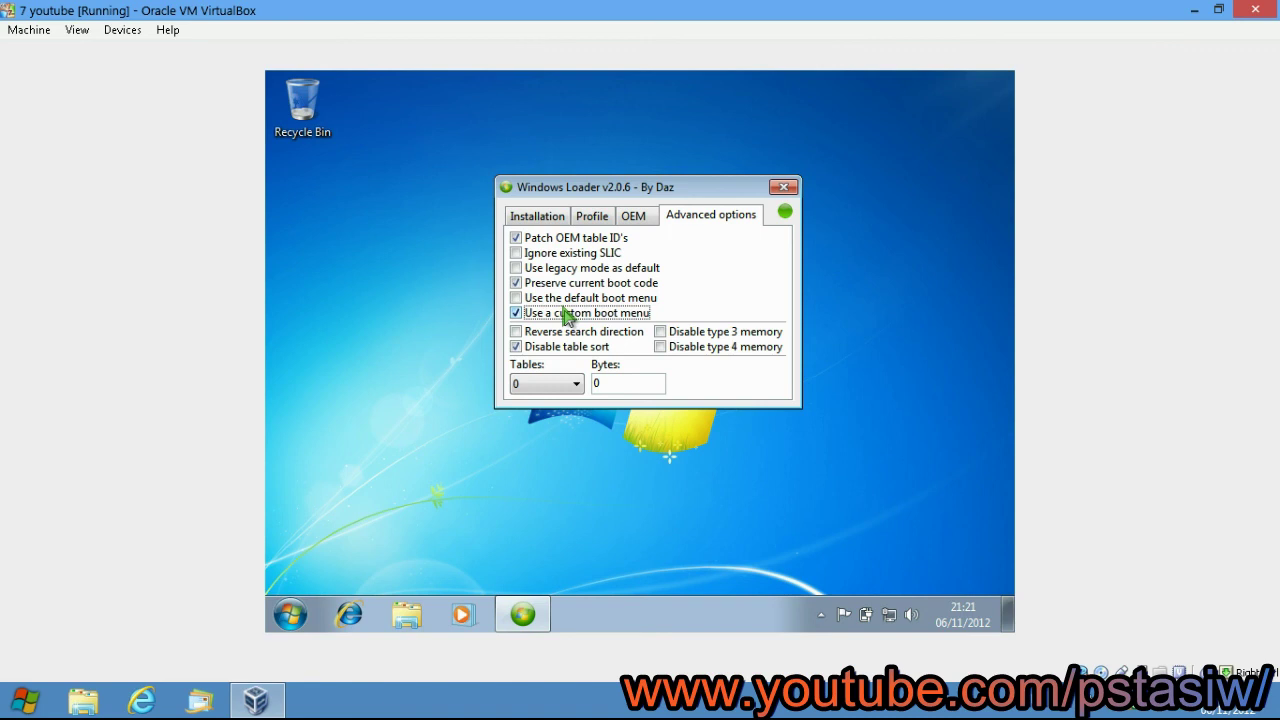
{"action": "left_click", "coordinate": [563, 299]}
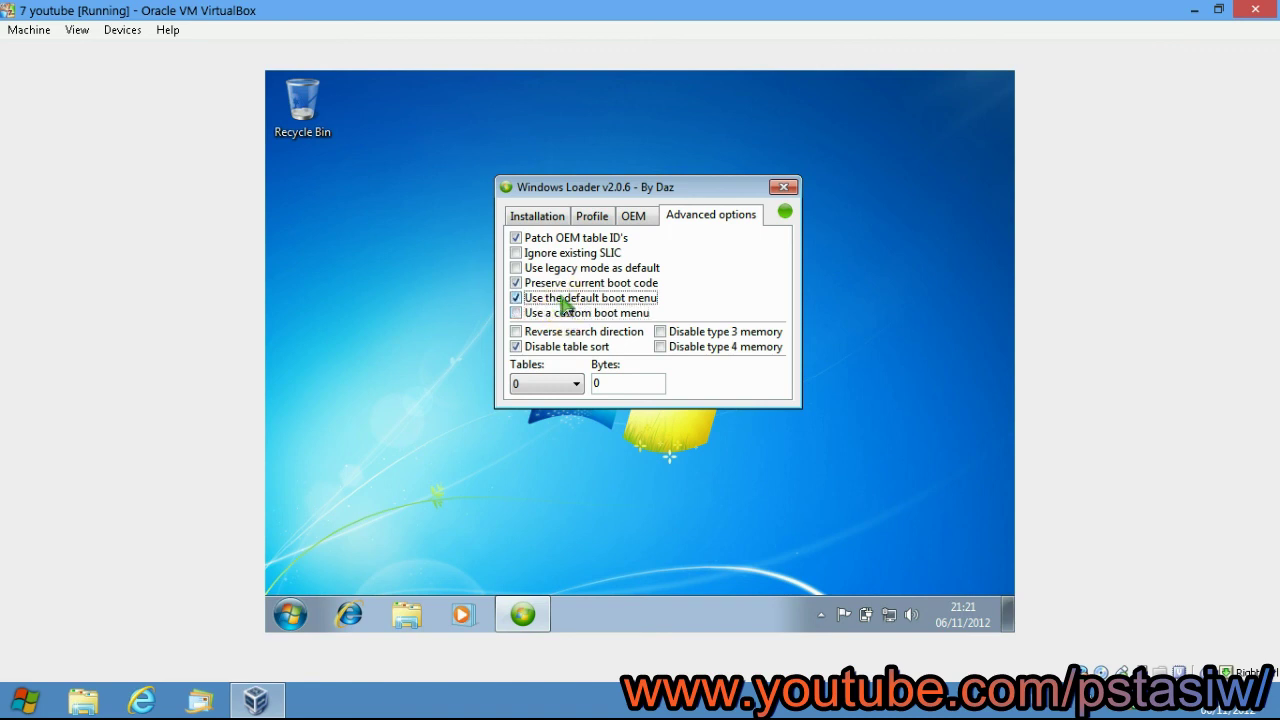
- Install the loader with the configured options and restart the guest computer
{"action": "key", "text": "ctrl+Tab"}
{"action": "left_click", "coordinate": [565, 376]}
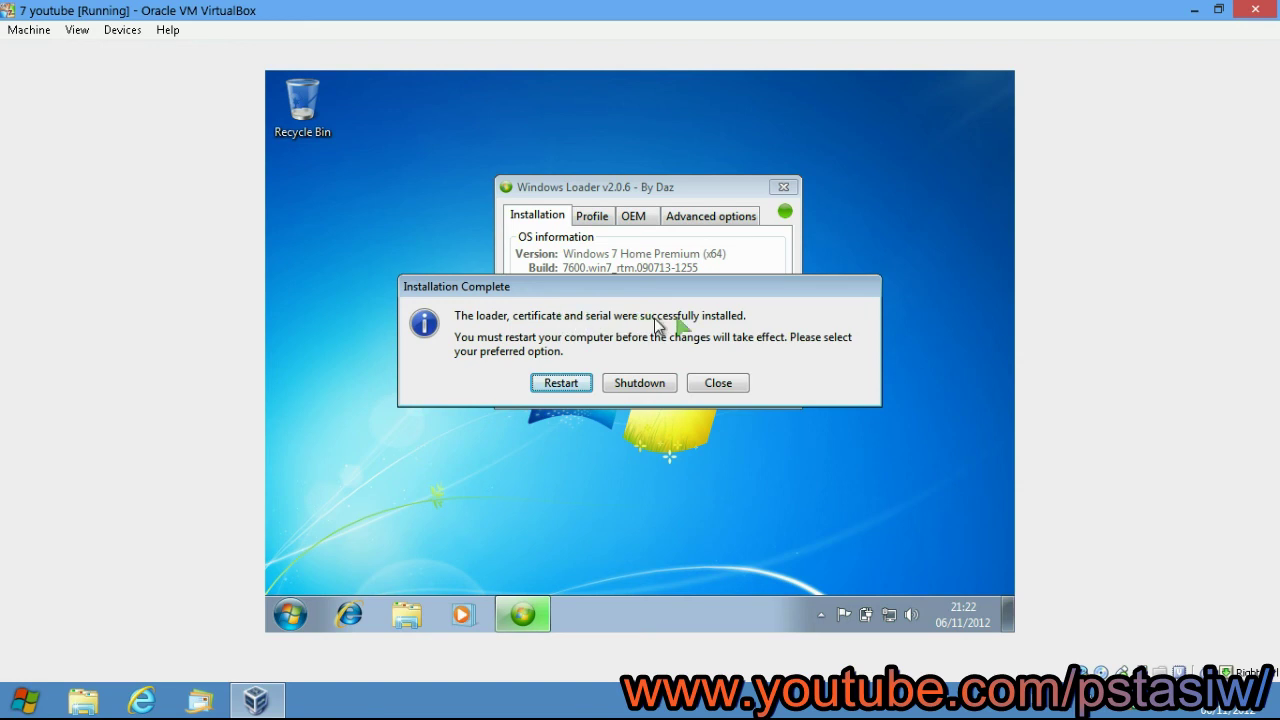
{"action": "left_click", "coordinate": [563, 386]}
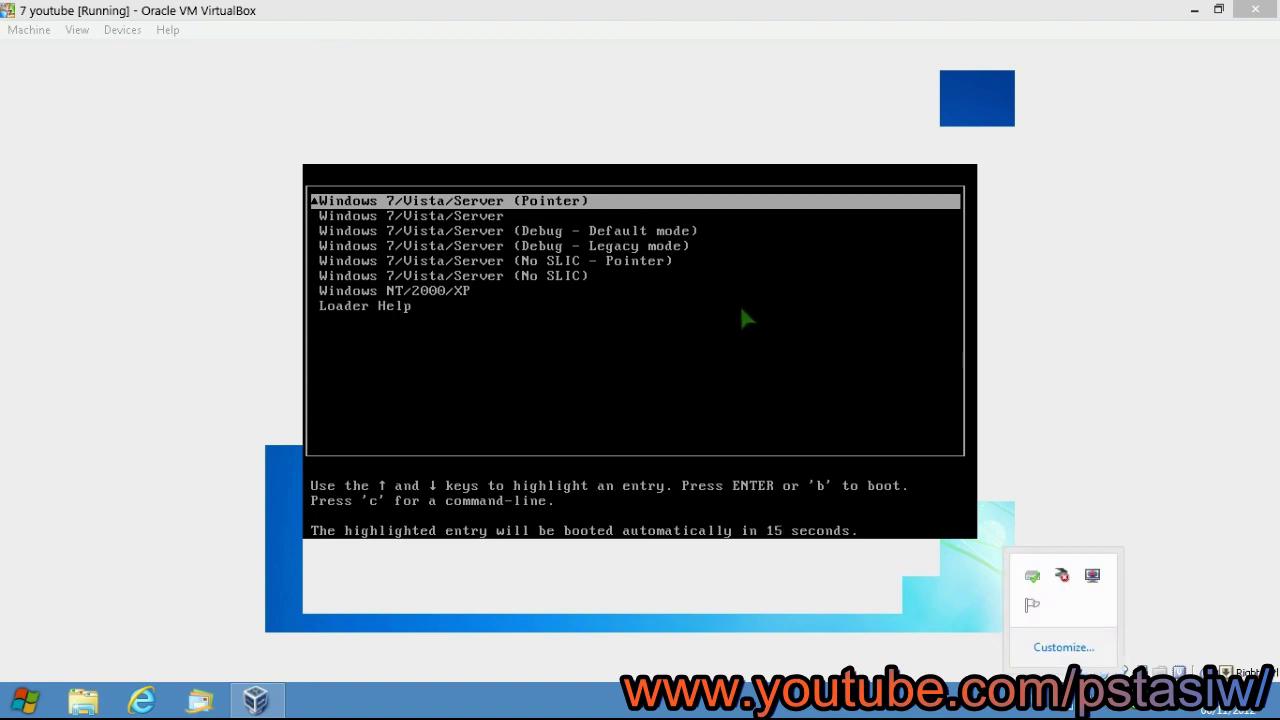
- Boot the Windows 7/Vista/Server (Pointer) entry and try switching the virtual machine's display to scale mode
{"action": "left_click", "coordinate": [765, 275]}
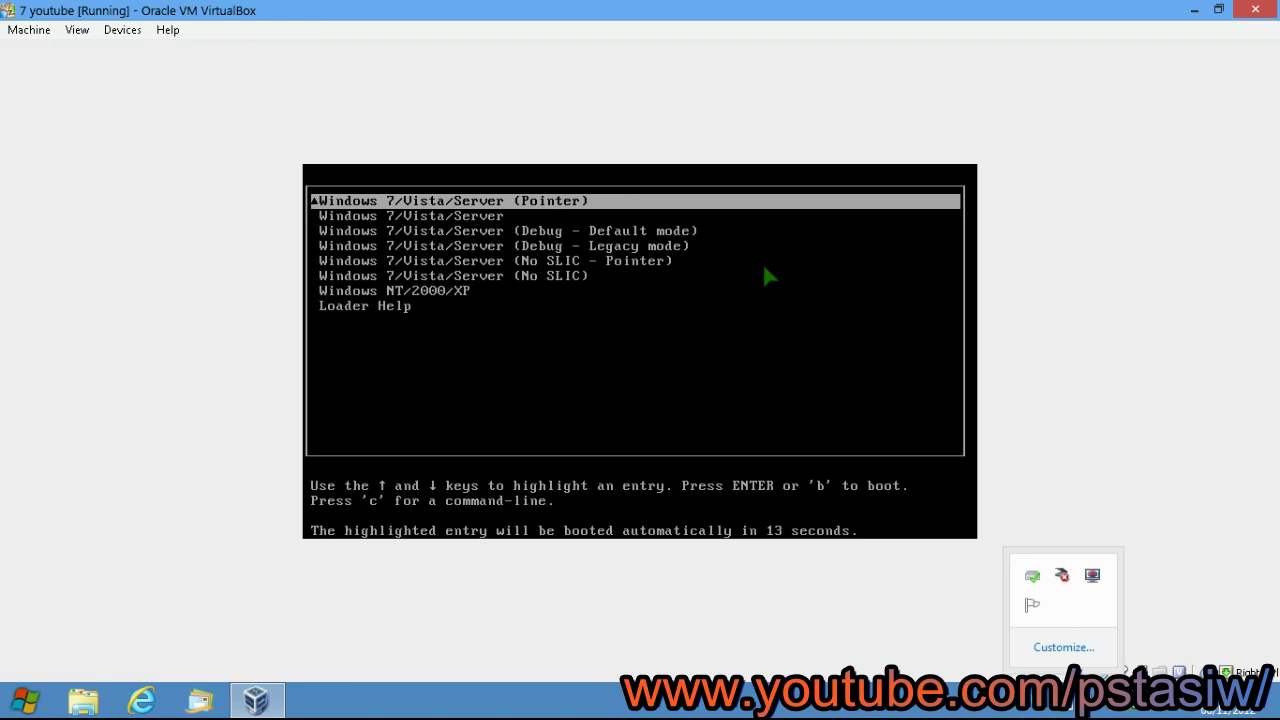
{"action": "key", "text": "Return"}
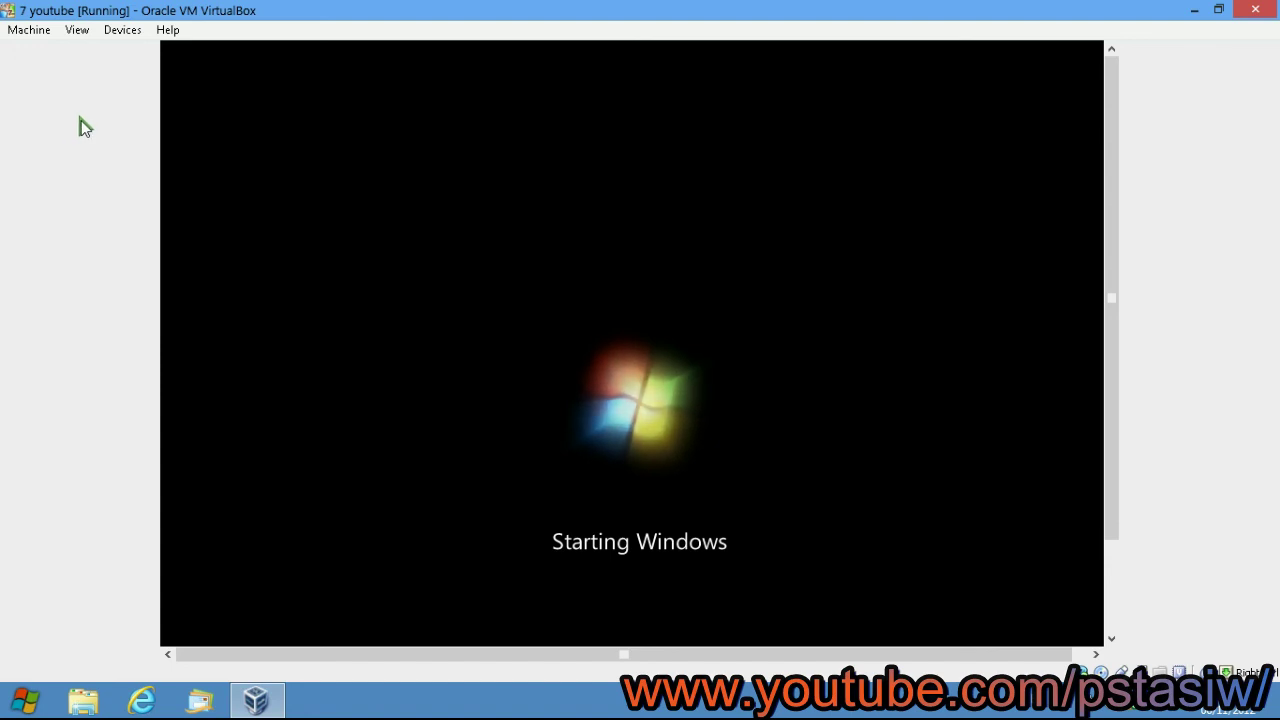
{"action": "left_click", "coordinate": [86, 32]}
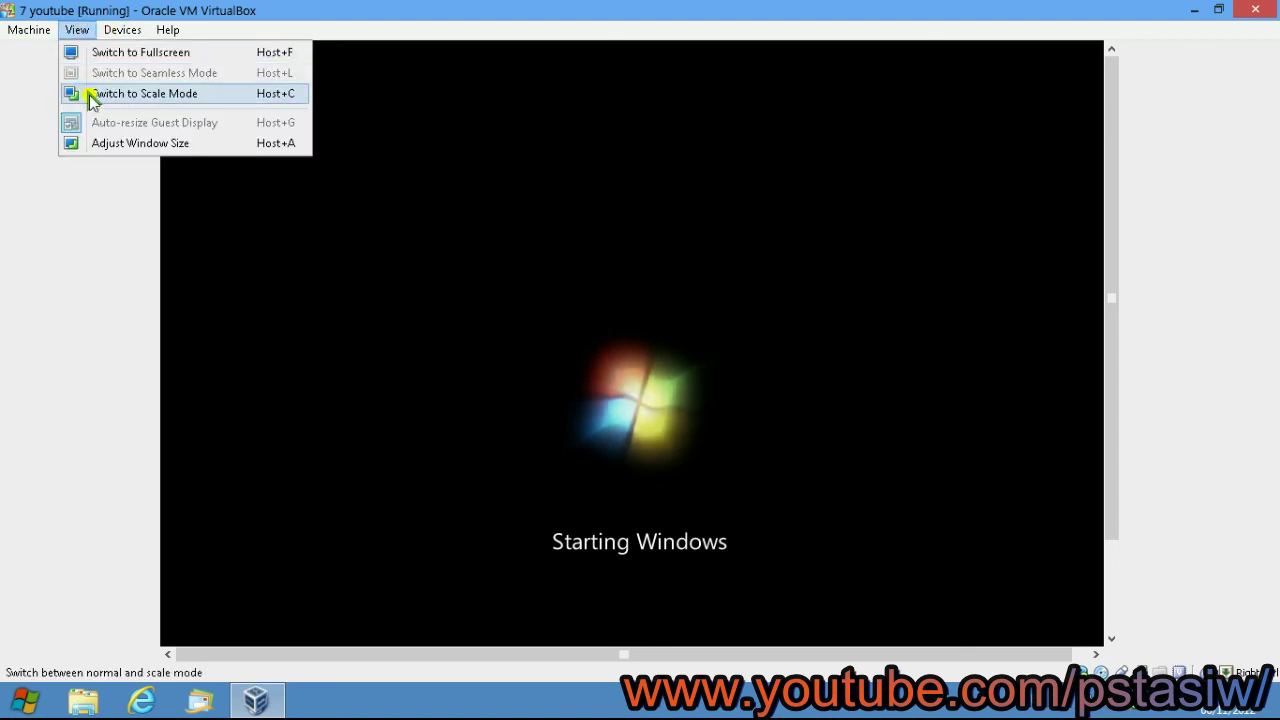
{"action": "left_click", "coordinate": [140, 93]}
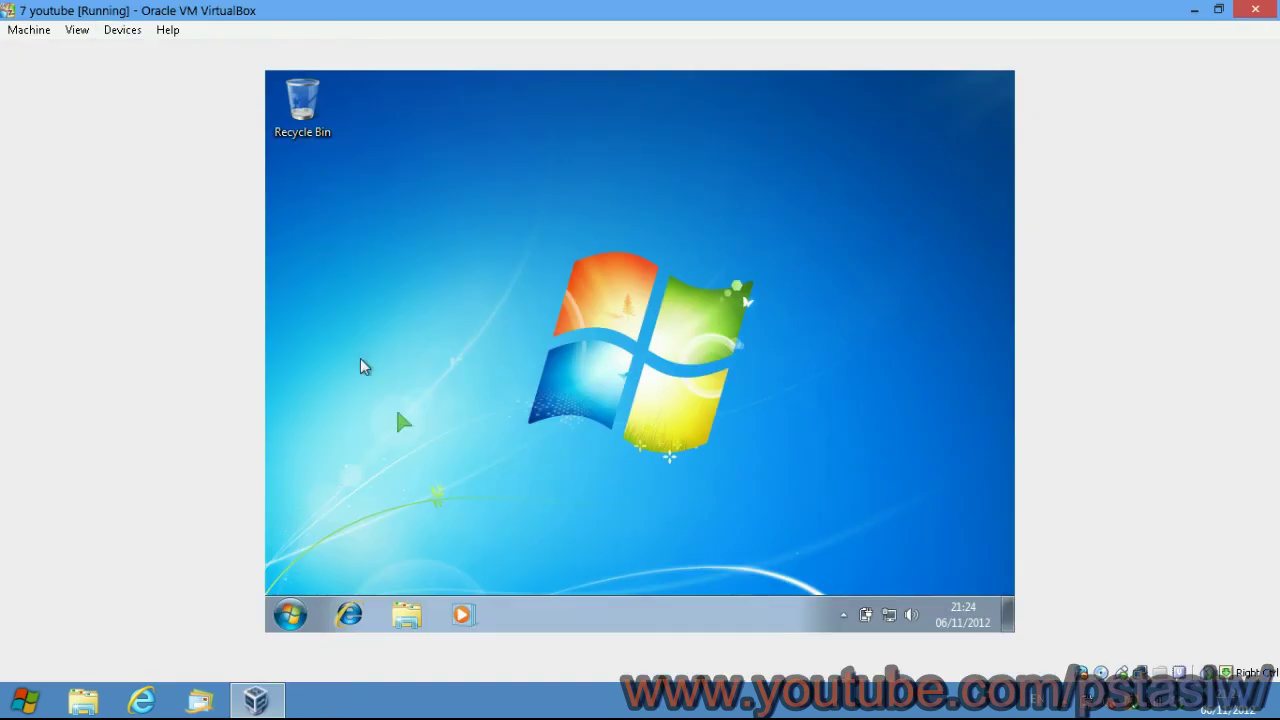
- Open the guest computer's system properties and check the OEM details, support information and Windows activation status
{"action": "left_click", "coordinate": [282, 615]}
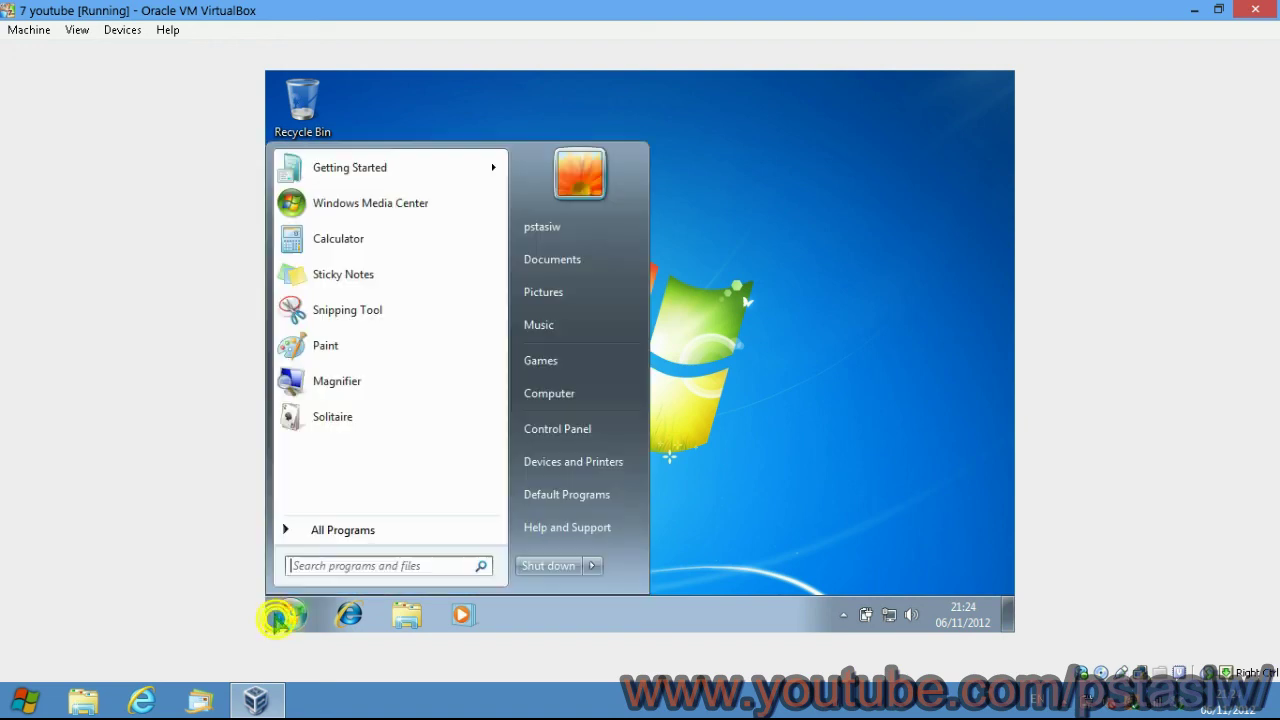
{"action": "right_click", "coordinate": [566, 395]}
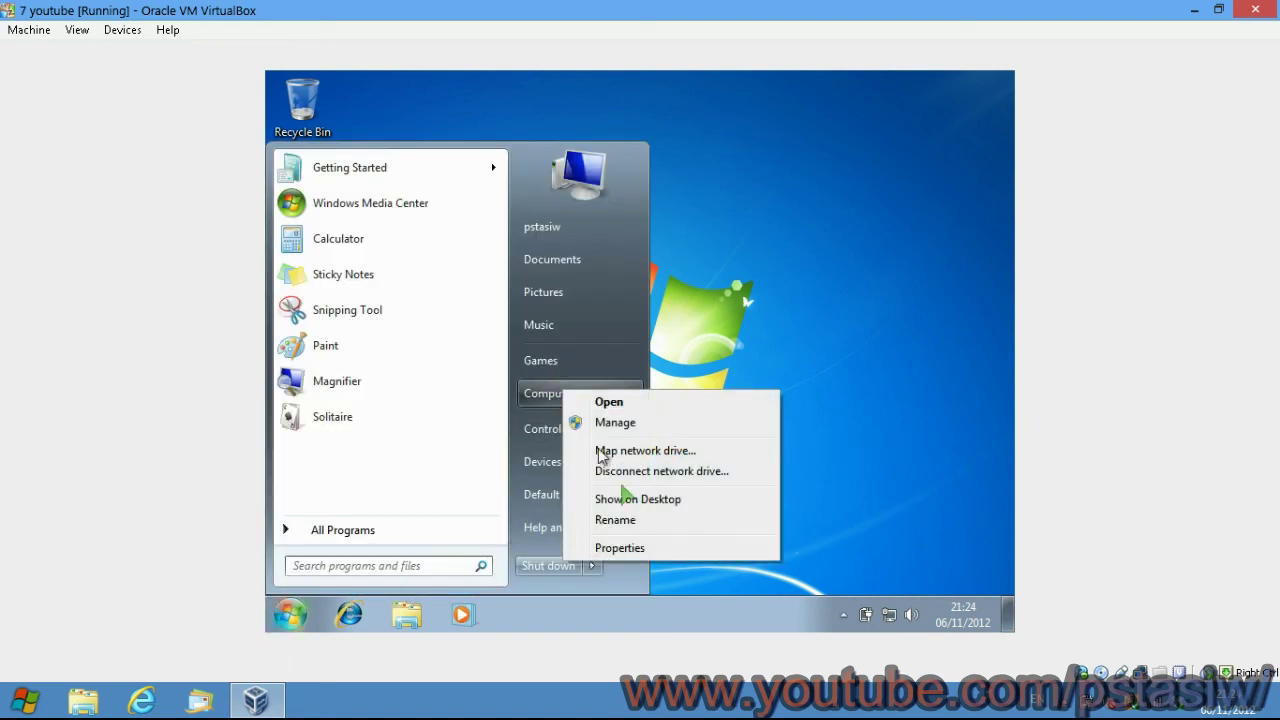
{"action": "left_click", "coordinate": [618, 550]}
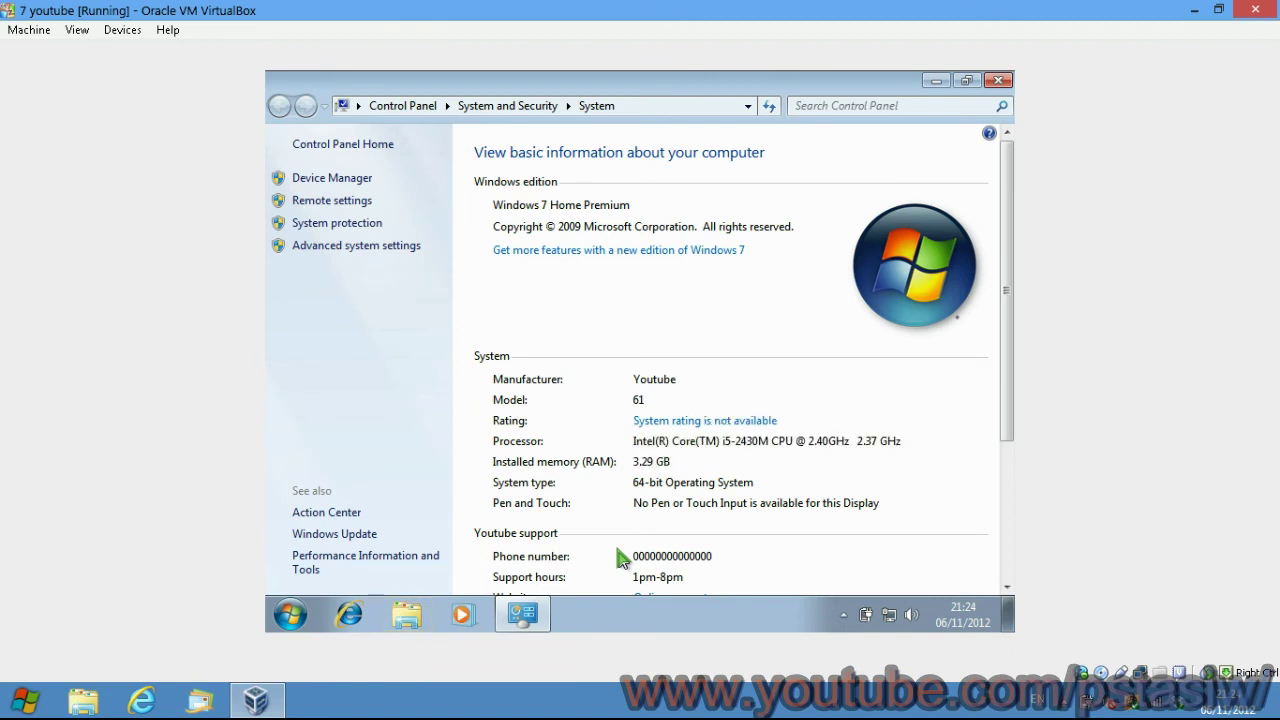
{"action": "left_click_drag", "start_coordinate": [1004, 372], "coordinate": [1006, 540]}
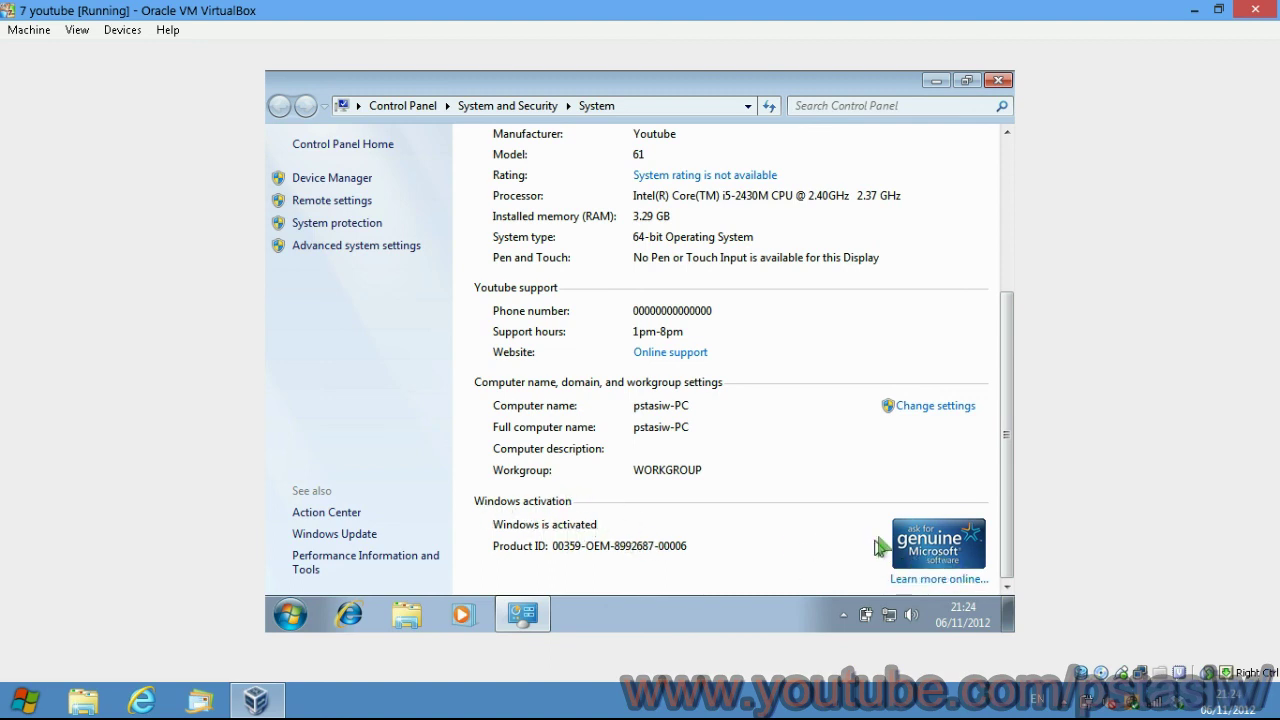
- Open the Online support website from the system properties and remove loader.iso from the virtual CD/DVD drive
{"action": "left_click", "coordinate": [674, 354]}
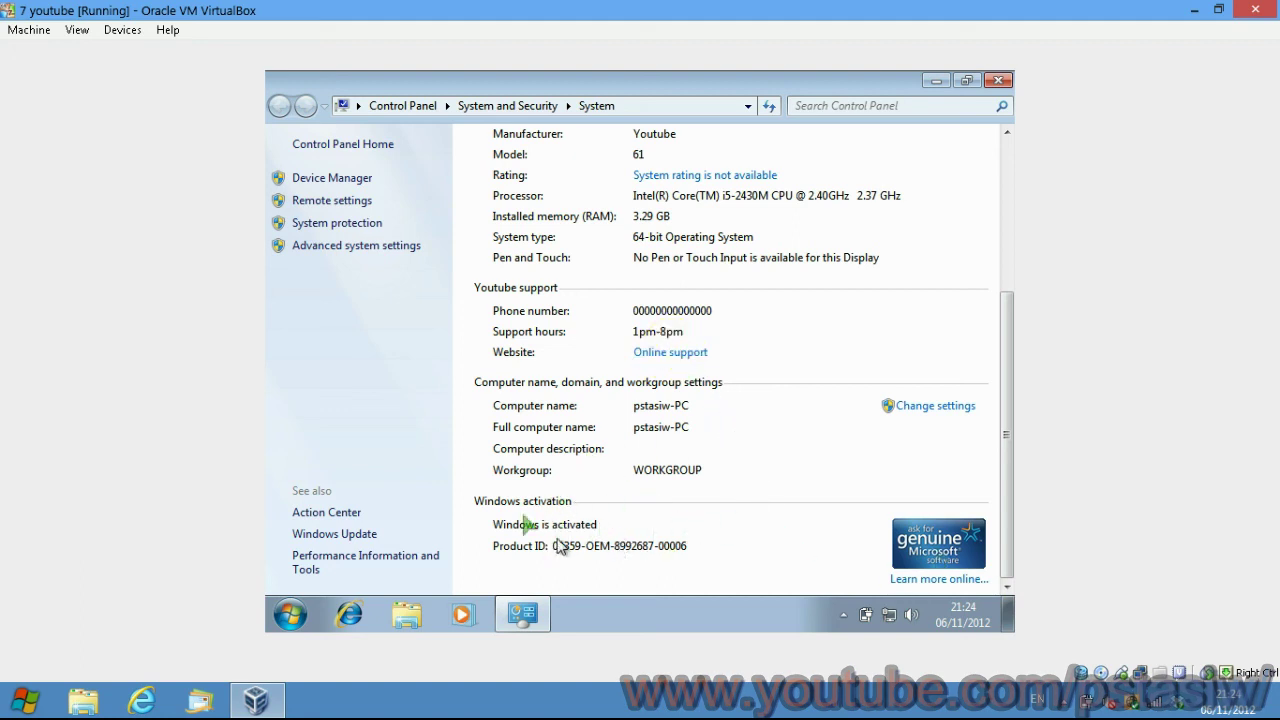
{"action": "left_click", "coordinate": [121, 29]}
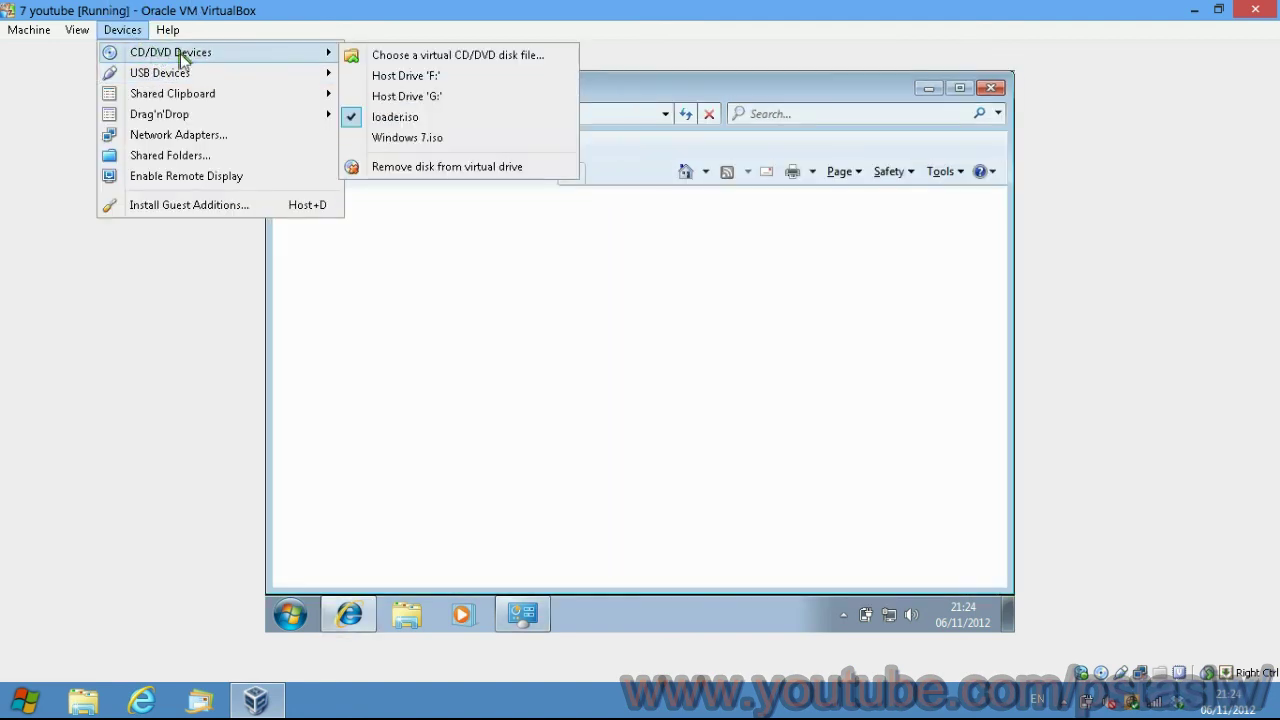
{"action": "mouse_move", "coordinate": [283, 57]}
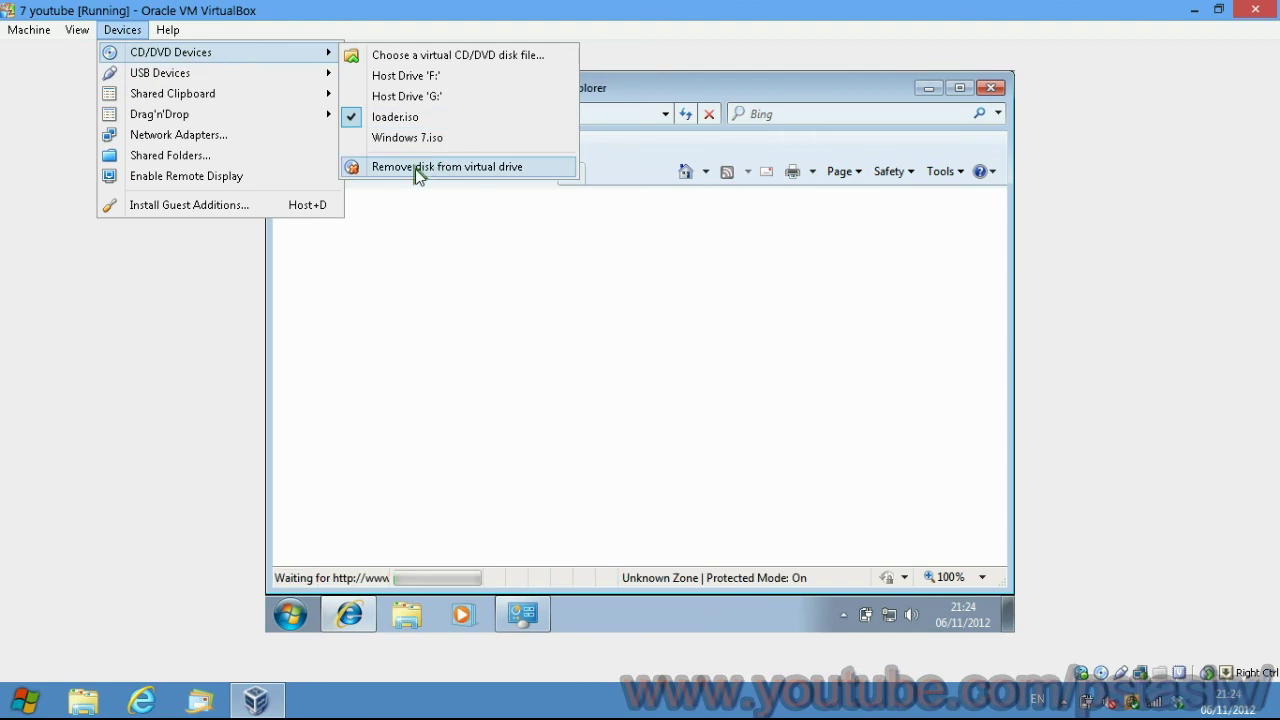
{"action": "left_click", "coordinate": [415, 167]}
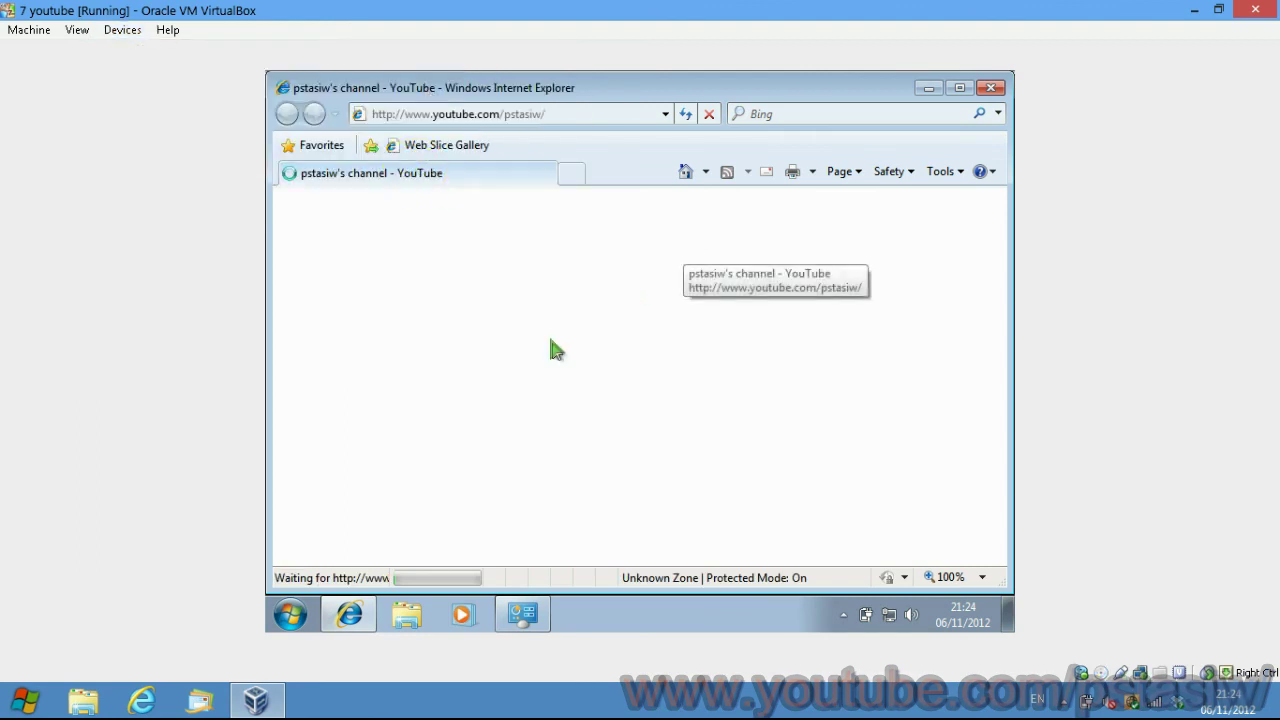
{"action": "scroll", "coordinate": [630, 405], "scroll_direction": "down", "scroll_amount": 2}
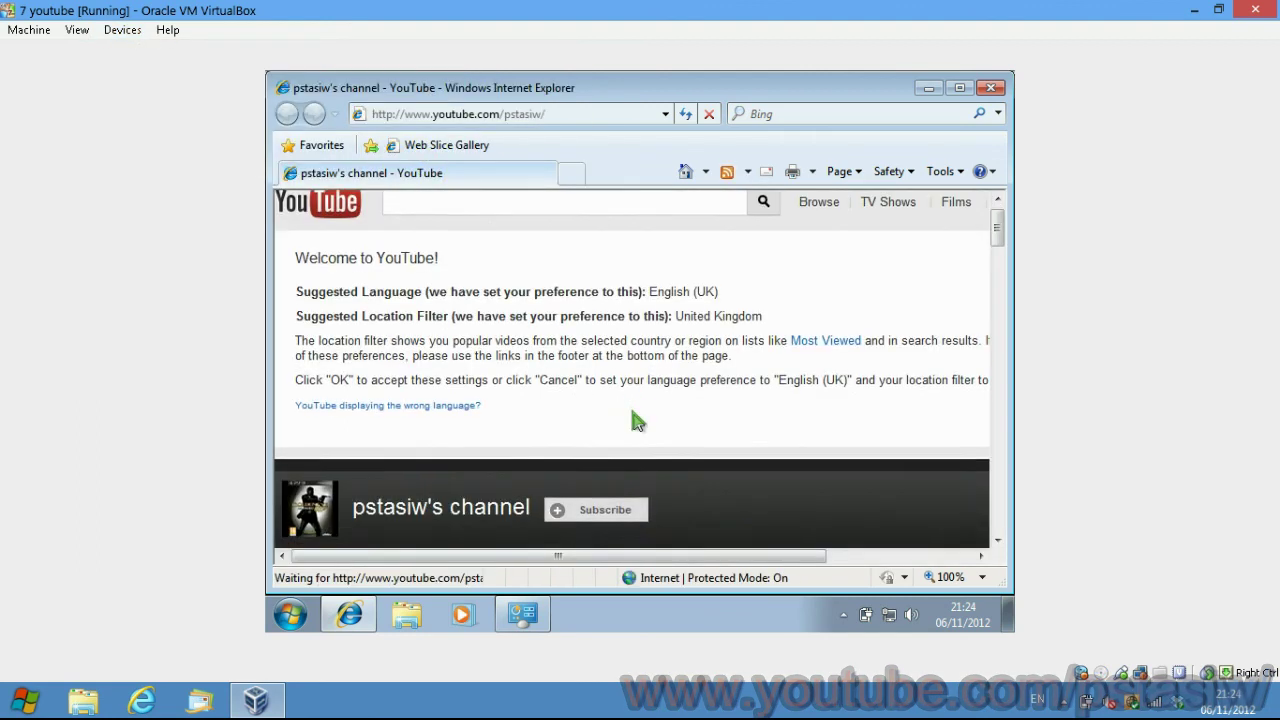
{"action": "left_click", "coordinate": [846, 558]}
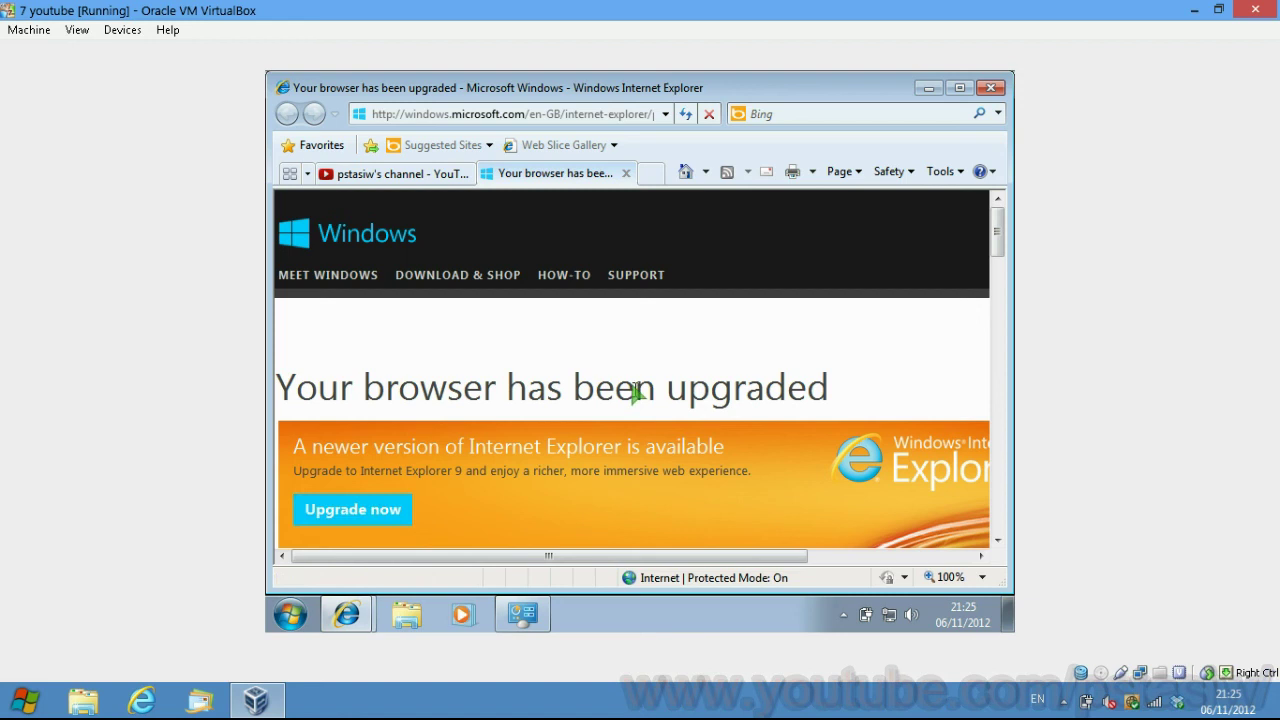
{"action": "key", "text": "alt"}
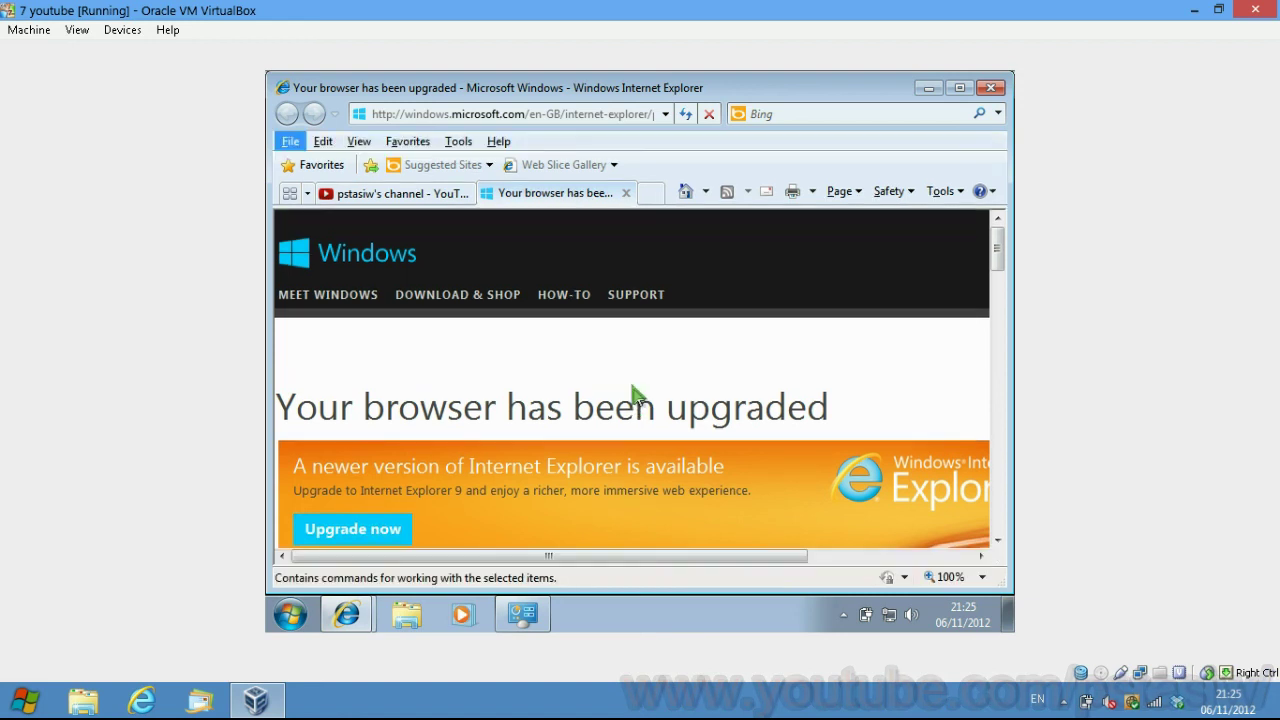
{"action": "key", "text": "Escape"}
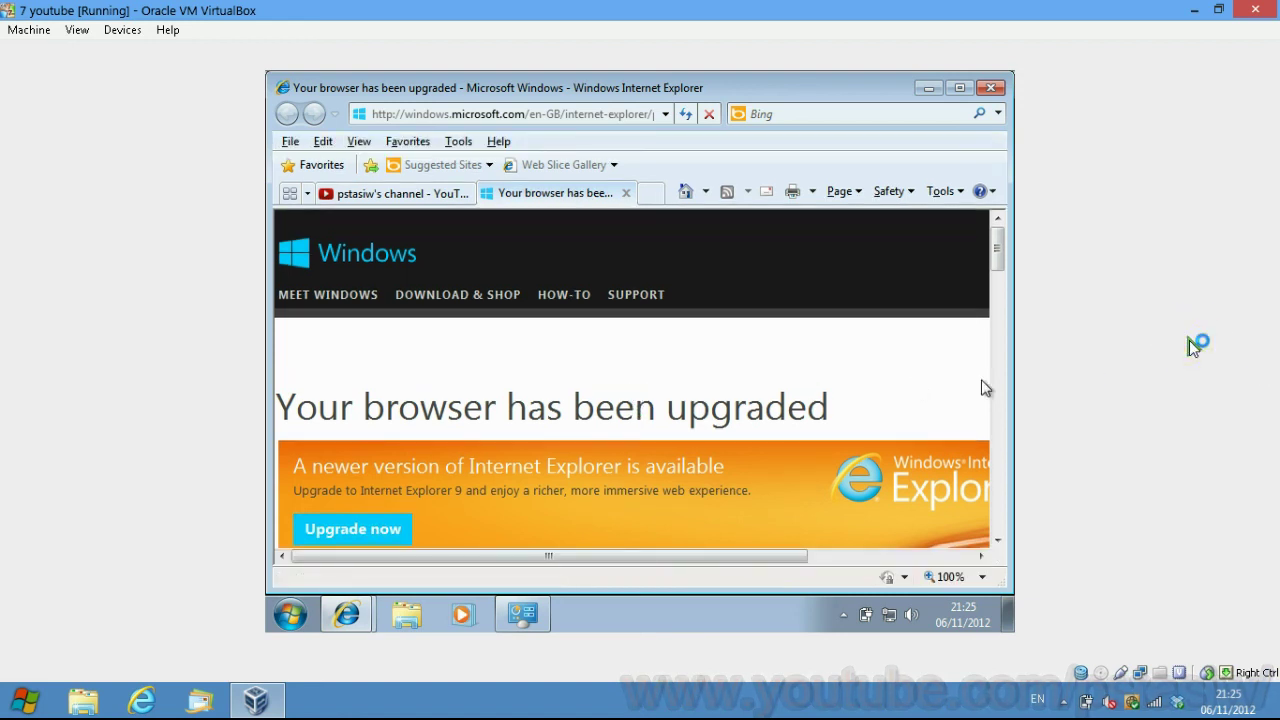
{"action": "key", "text": "alt"}
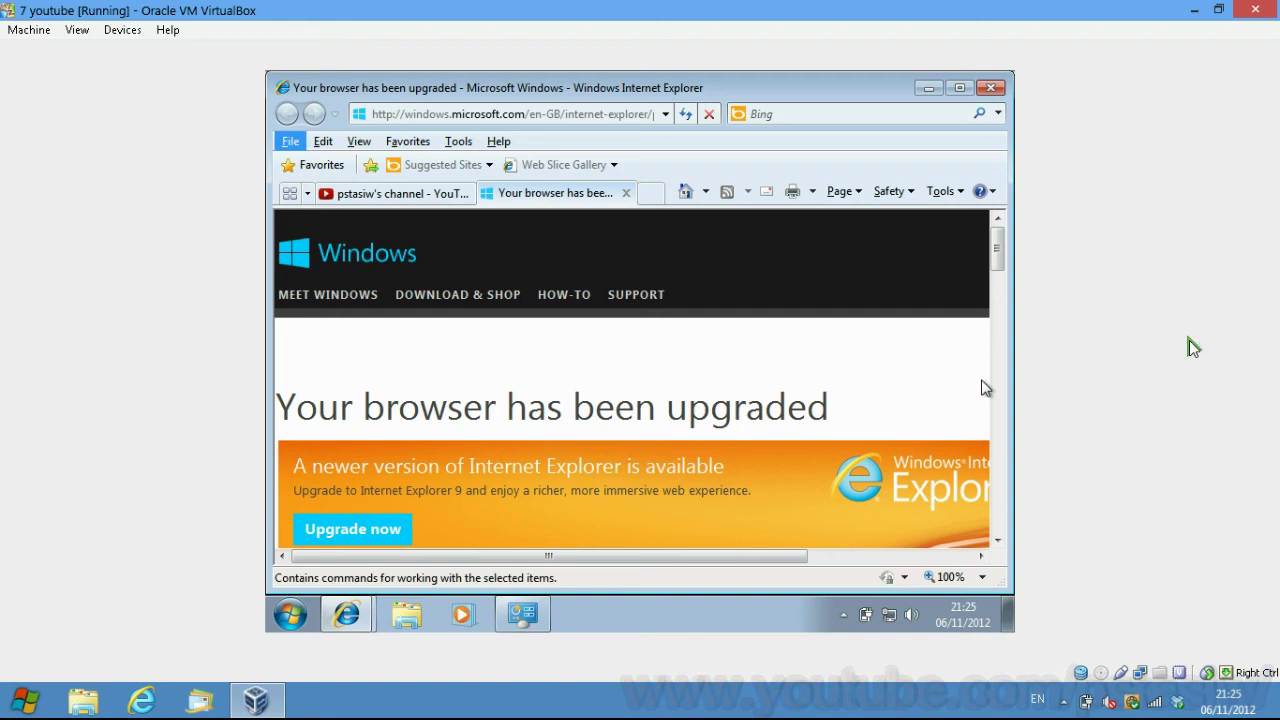
{"action": "key", "text": "Escape"}
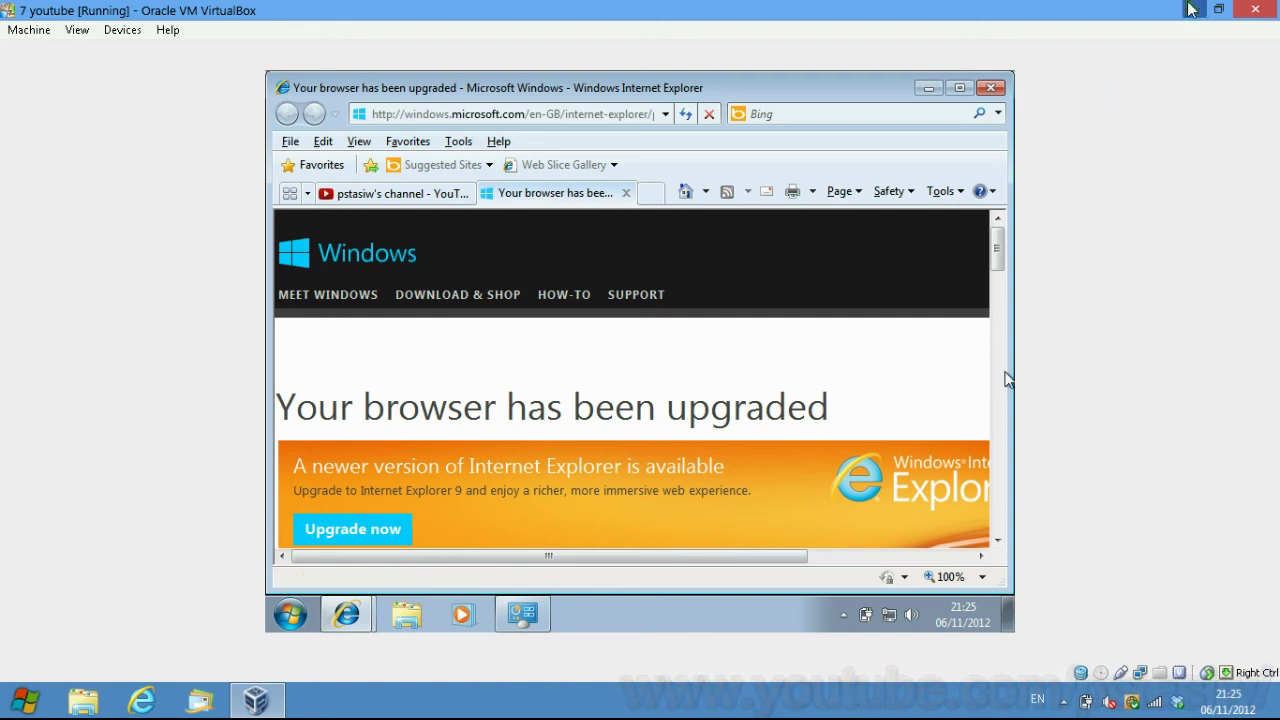
{"action": "left_click", "coordinate": [1063, 701]}
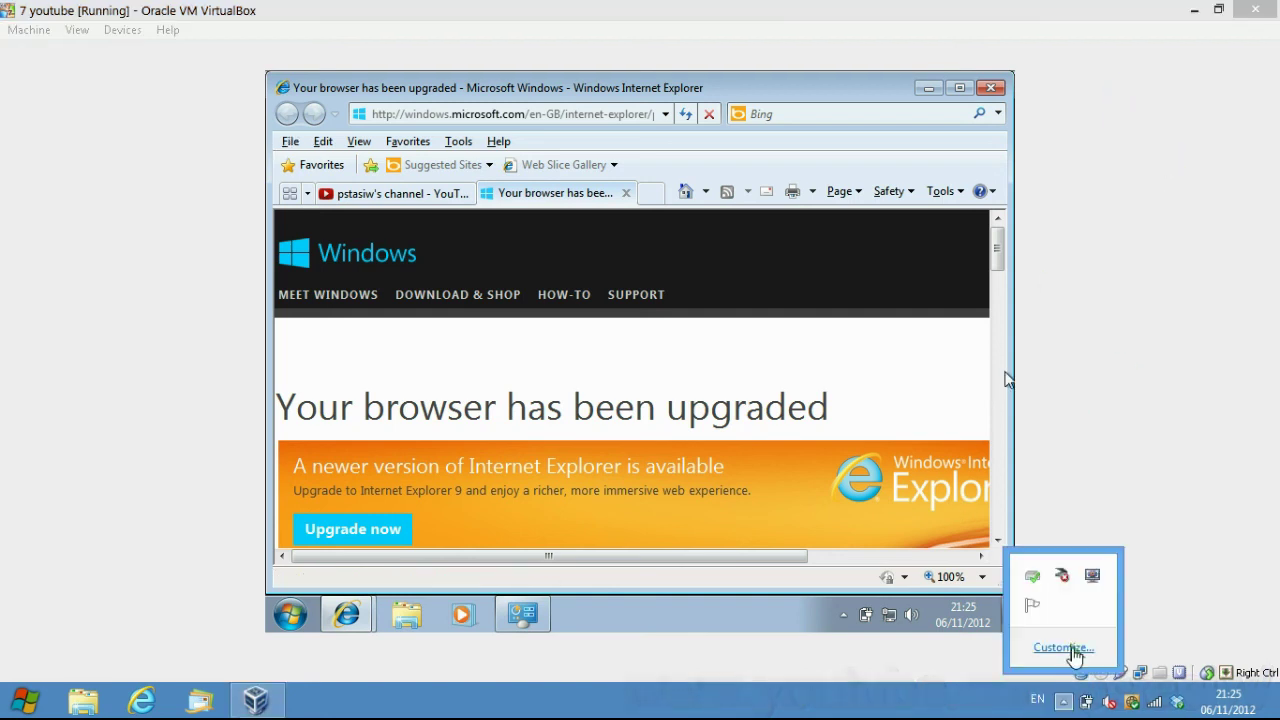
{"action": "right_click", "coordinate": [1095, 585]}
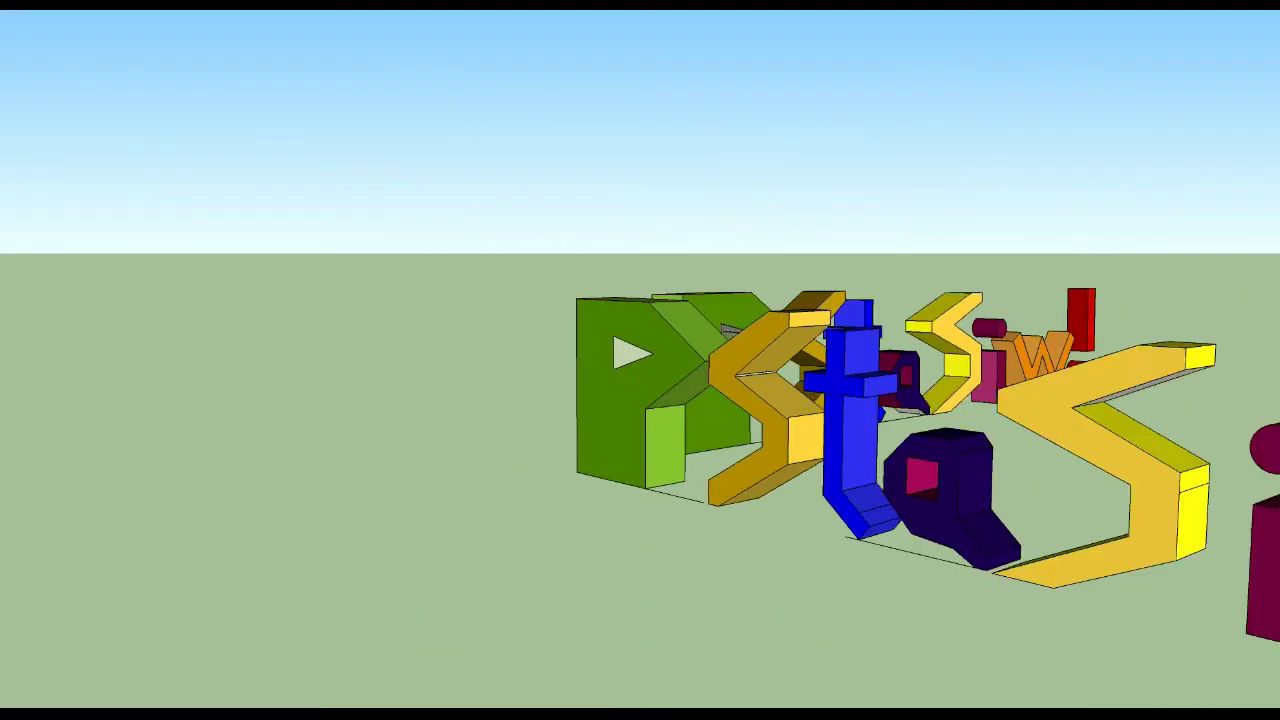